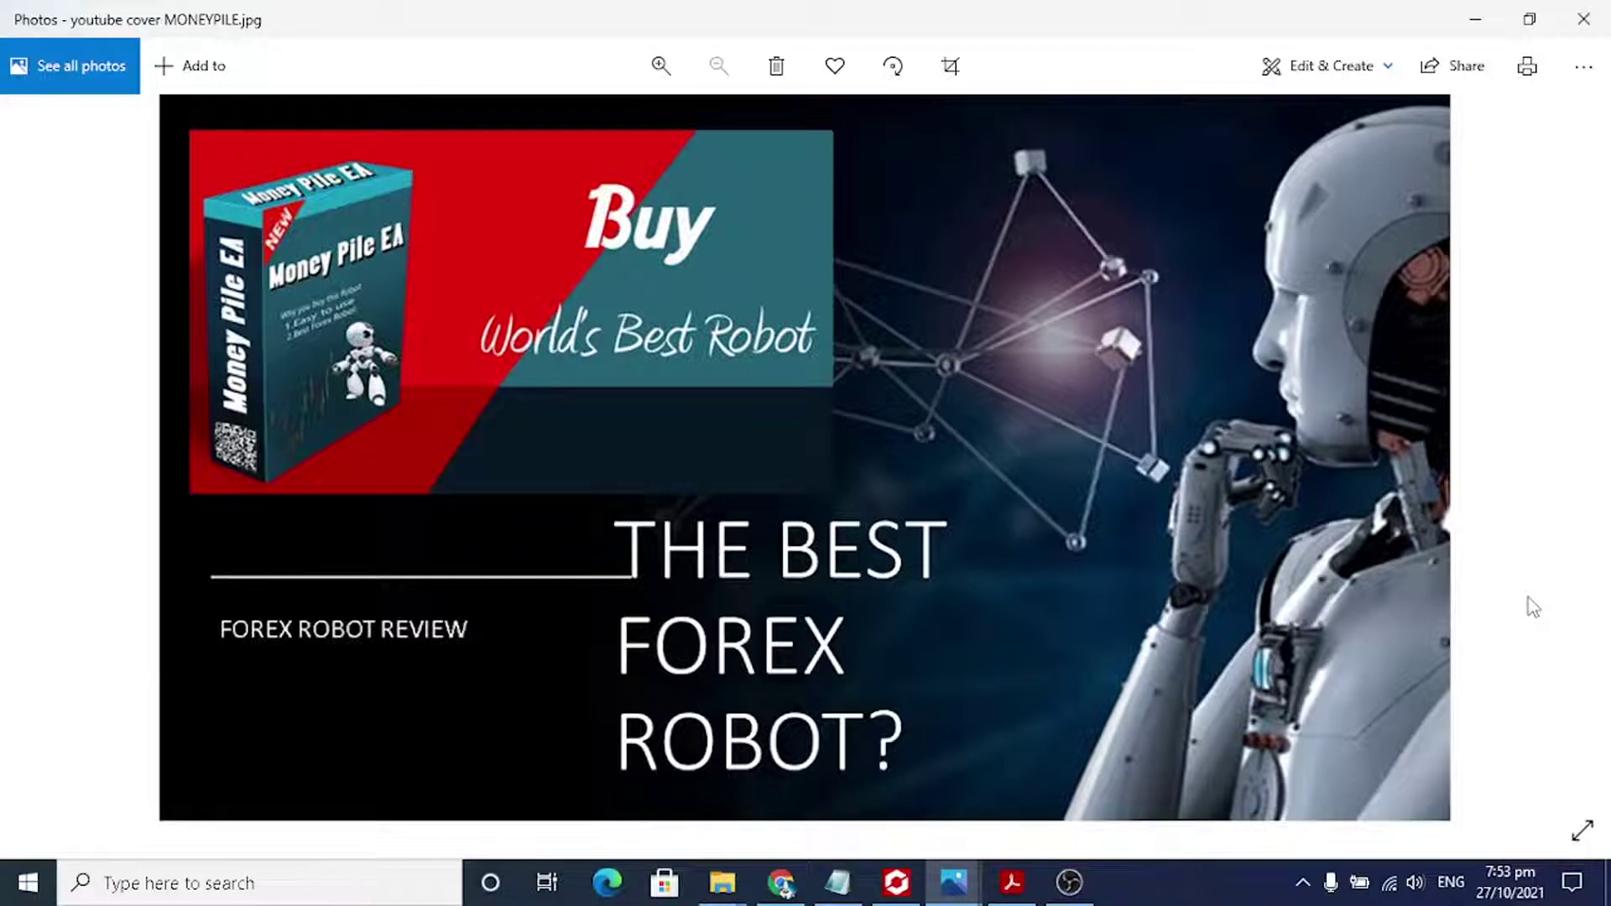
Switch from the Photos cover image to the Money Pile EA Fix folder window
{"action": "left_click", "coordinate": [721, 896]}
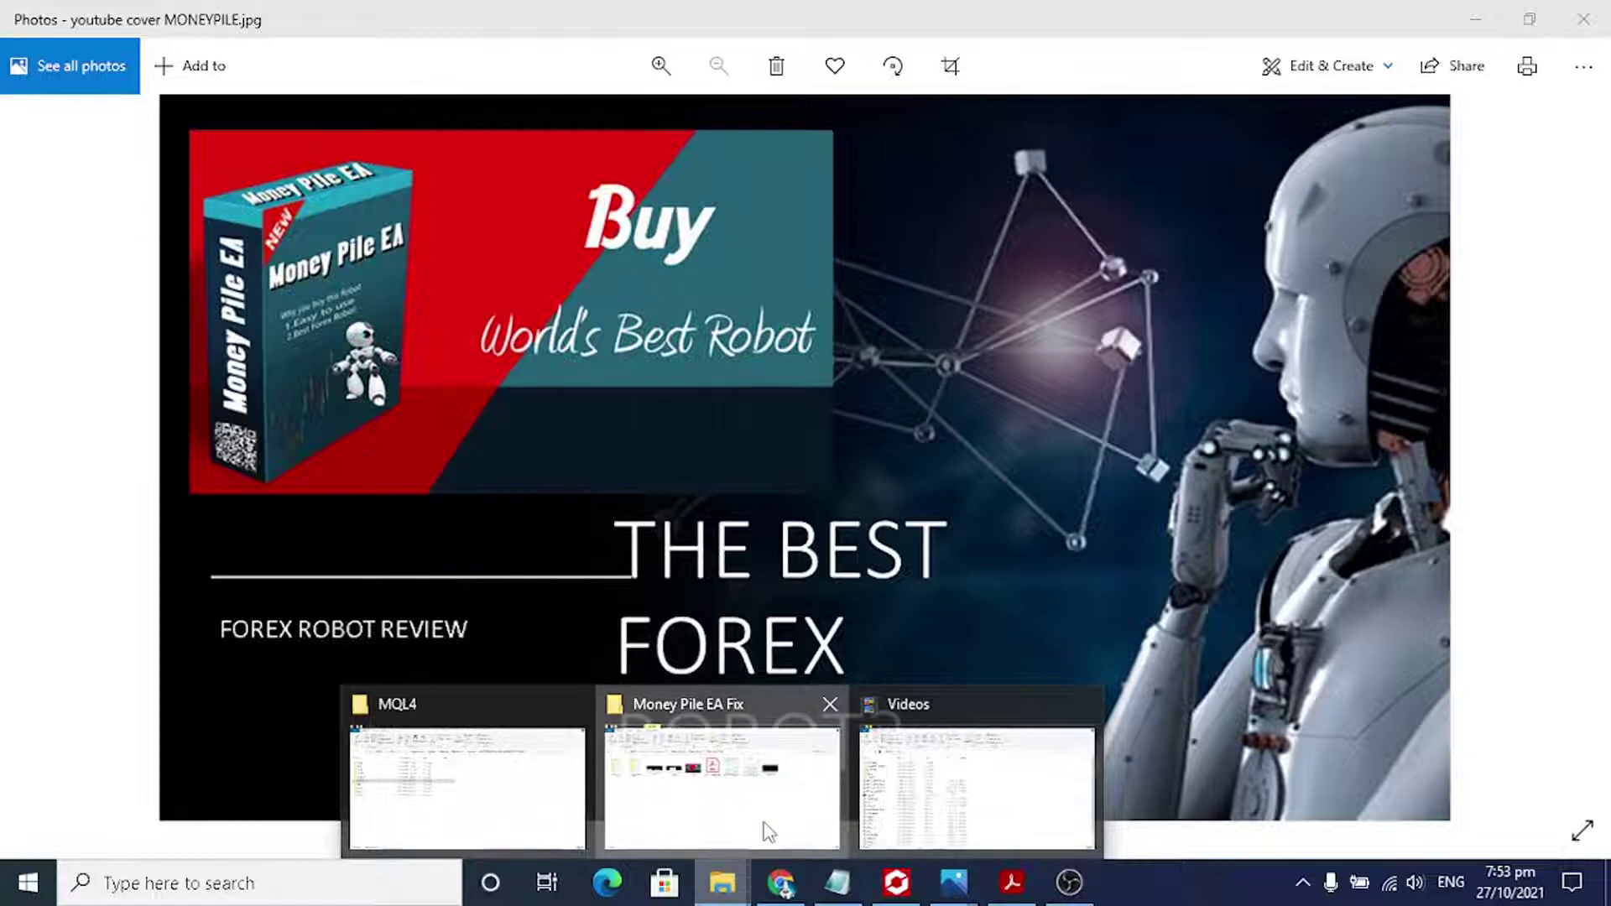
{"action": "left_click", "coordinate": [768, 832]}
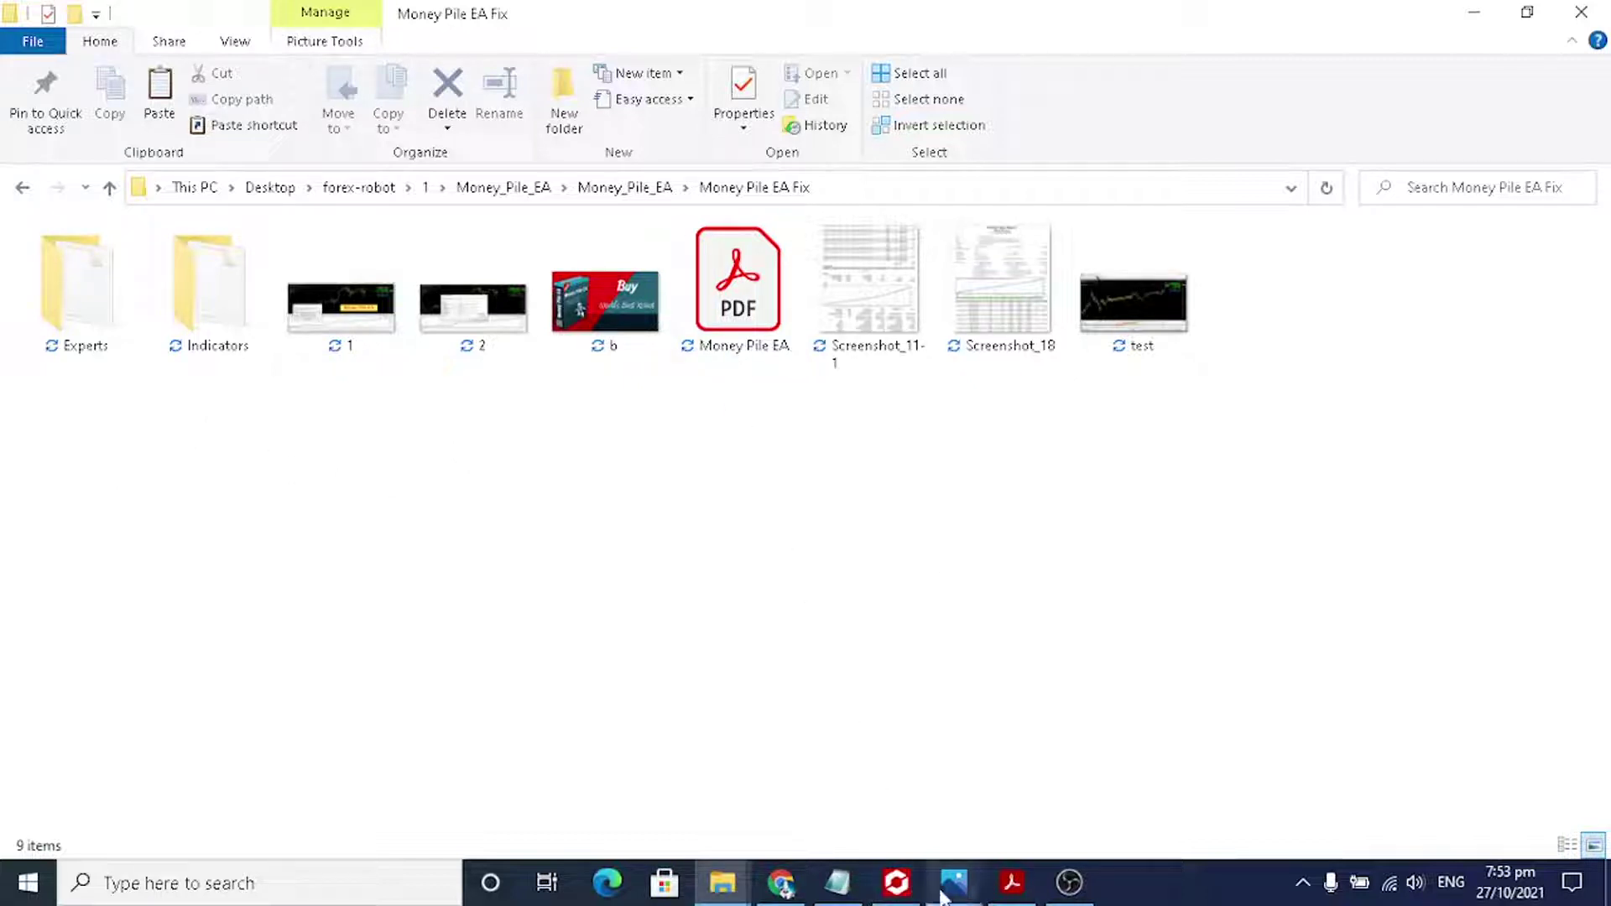
Bring up Money Pile EA.pdf and read page 1's pairs, deposit, M30 timeframe, return and risk
{"action": "left_click", "coordinate": [1011, 882]}
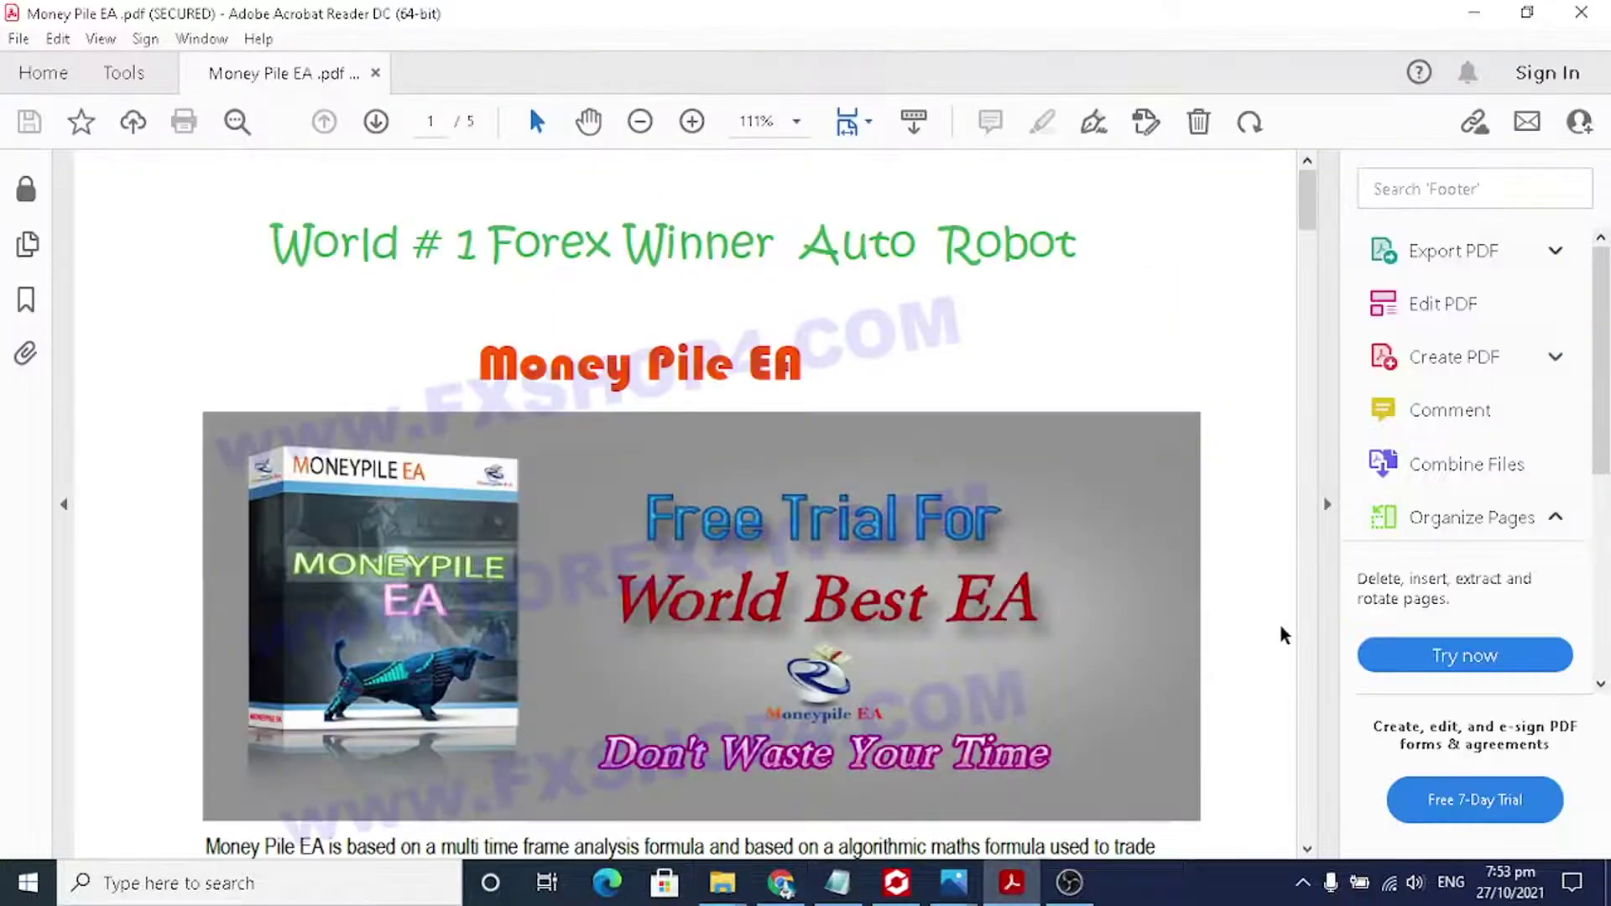
{"action": "scroll", "coordinate": [1267, 628], "scroll_direction": "down", "scroll_amount": 5}
{"action": "scroll", "coordinate": [1269, 638], "scroll_direction": "down", "scroll_amount": 1}
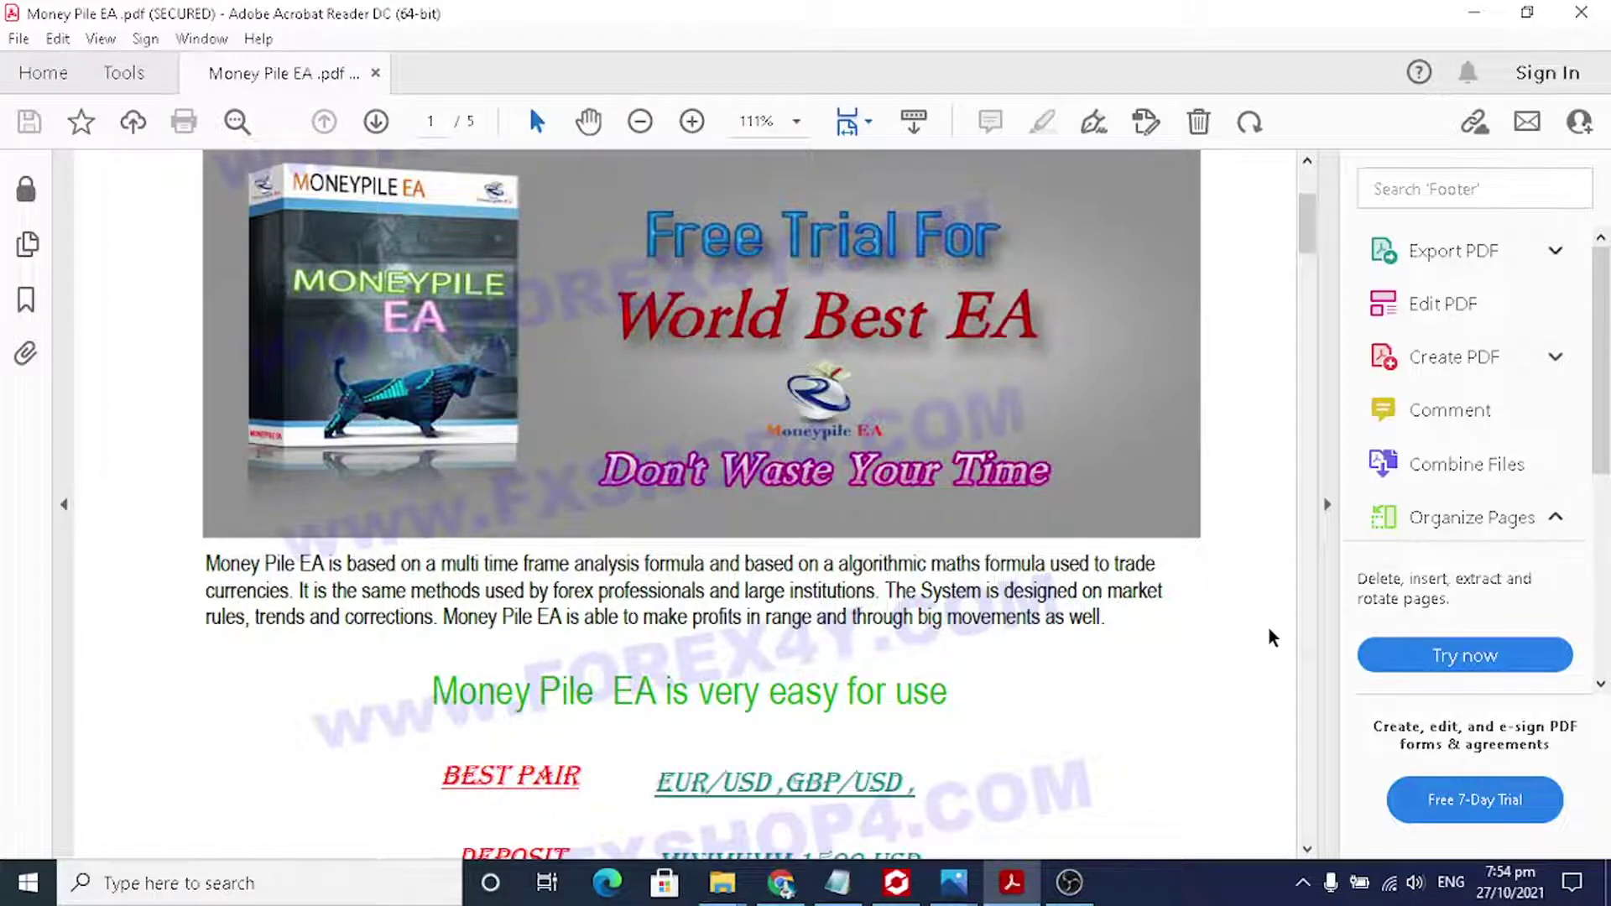
{"action": "scroll", "coordinate": [1269, 638], "scroll_direction": "down", "scroll_amount": 1}
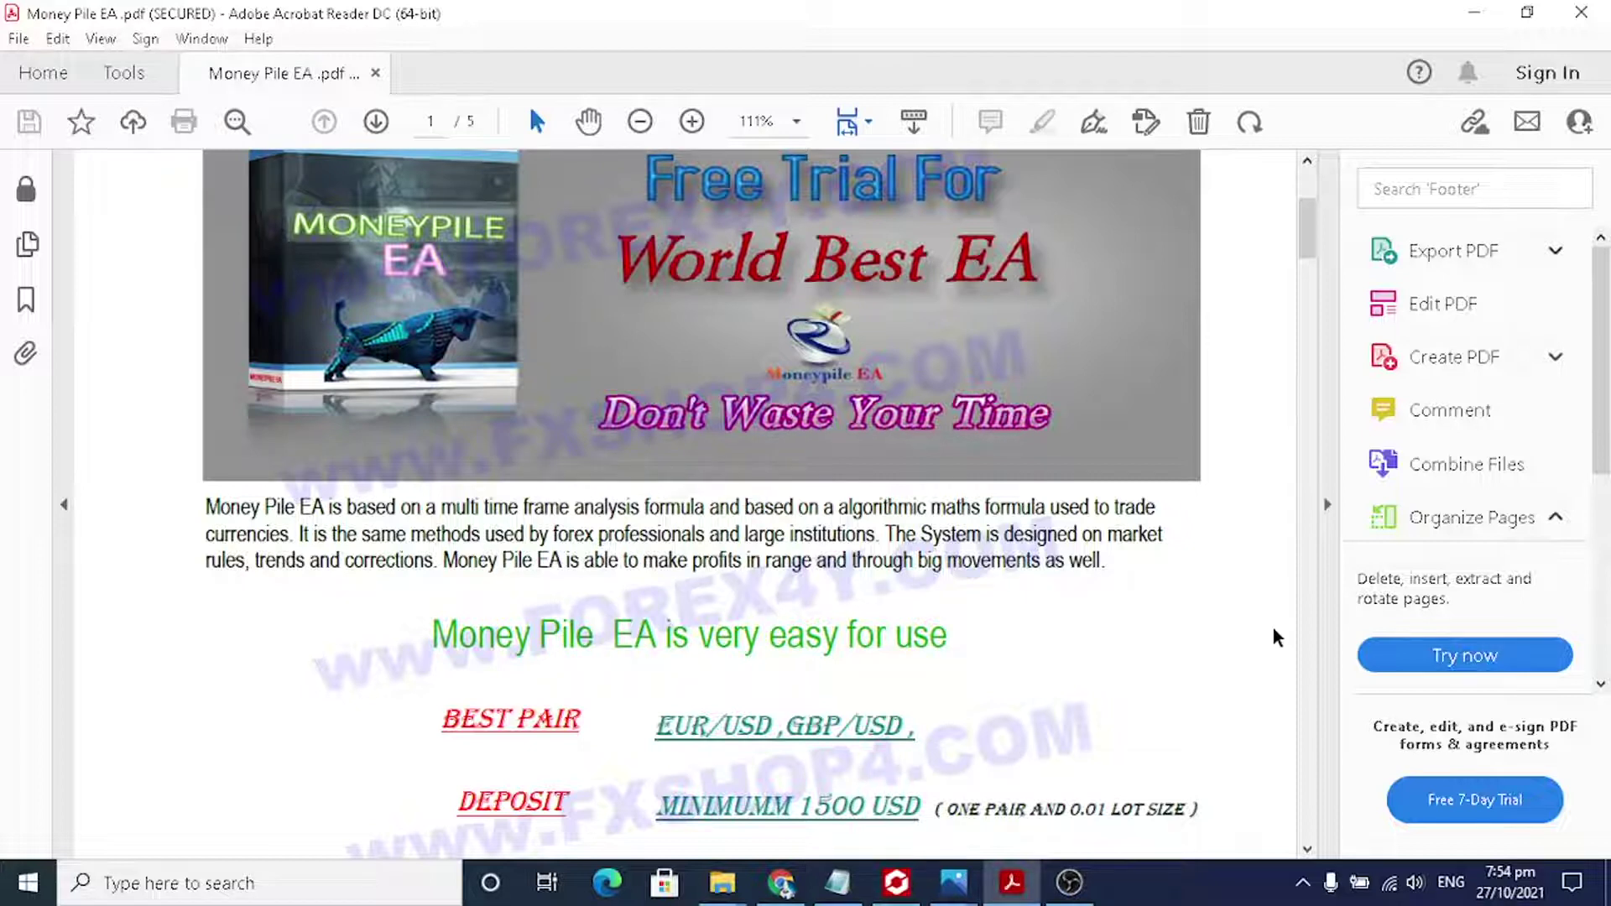
{"action": "scroll", "coordinate": [1272, 631], "scroll_direction": "down", "scroll_amount": 2}
{"action": "scroll", "coordinate": [1272, 637], "scroll_direction": "down", "scroll_amount": 1}
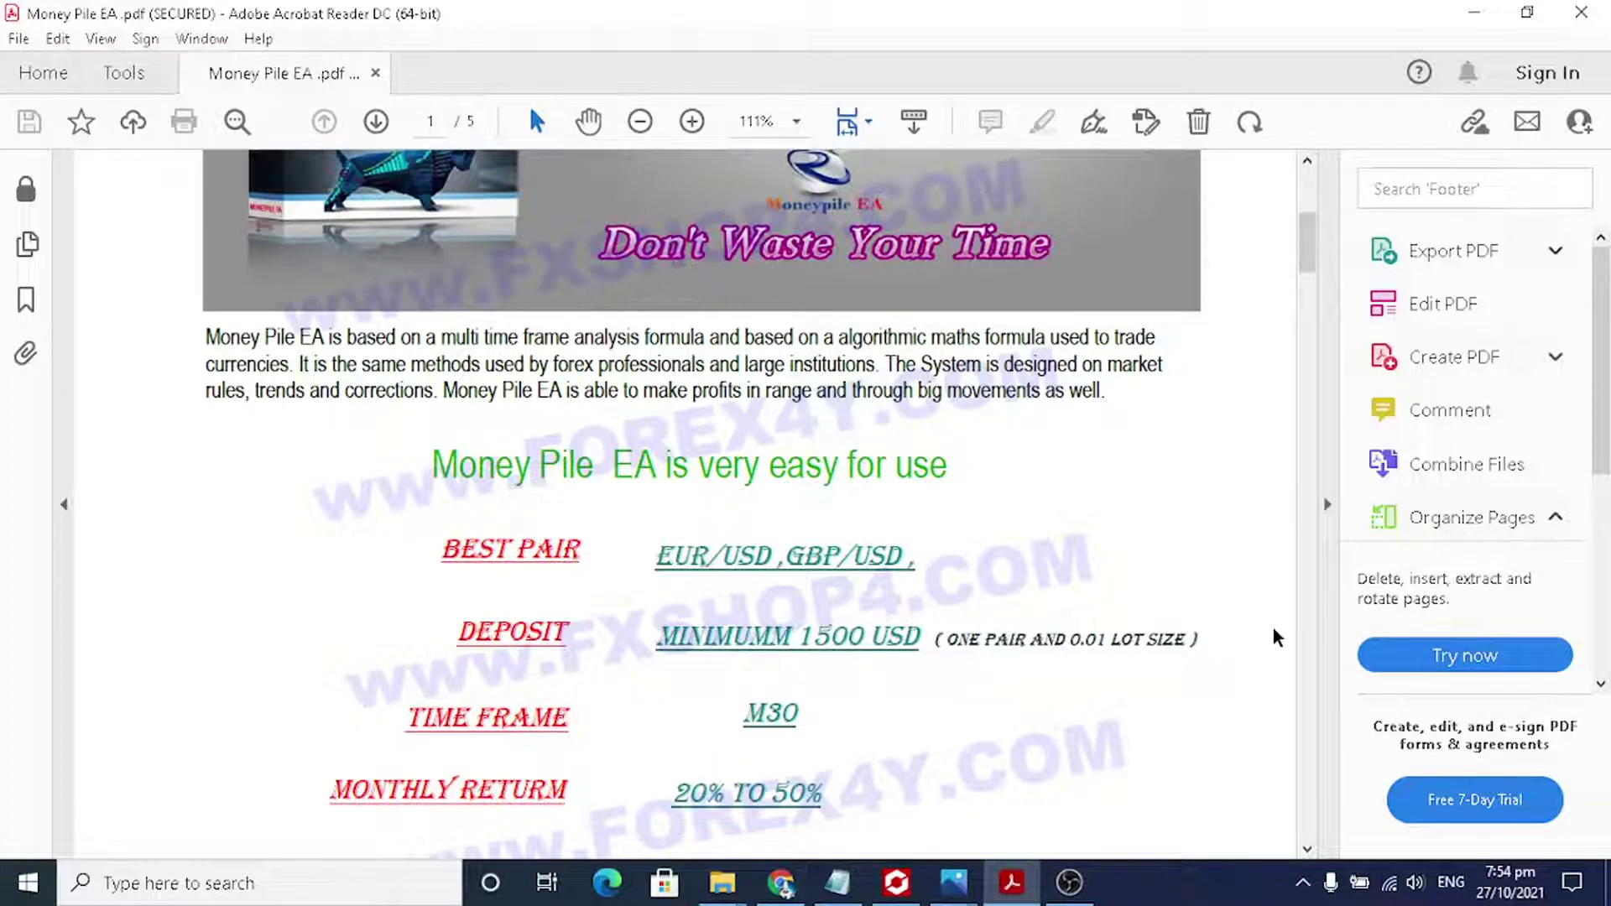
{"action": "scroll", "coordinate": [1272, 638], "scroll_direction": "down", "scroll_amount": 1}
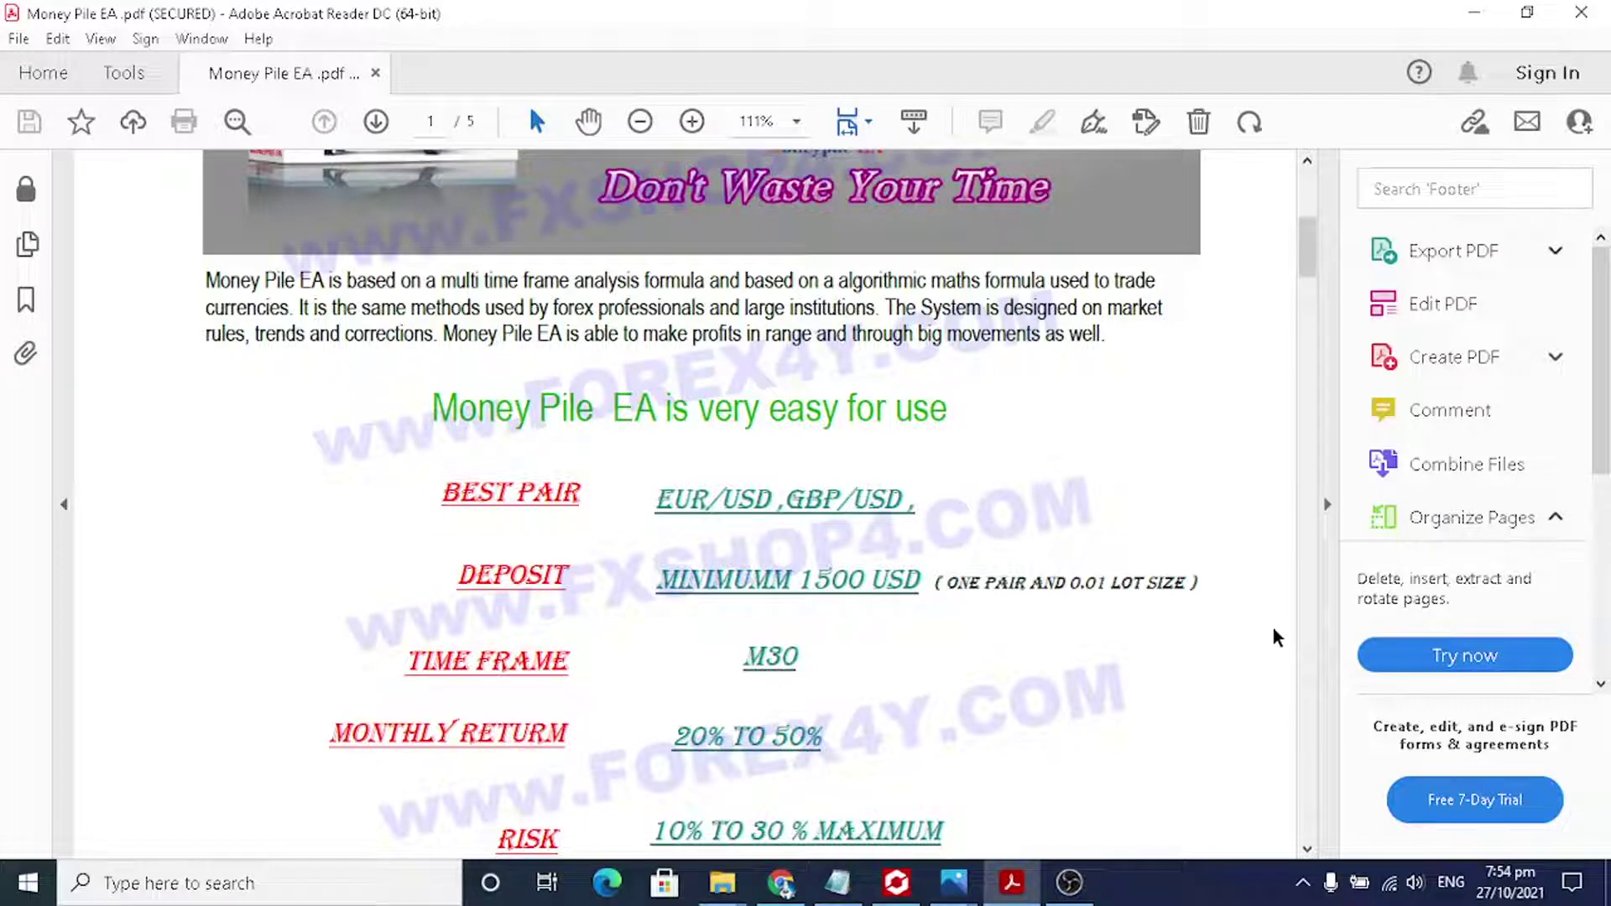
{"action": "scroll", "coordinate": [1272, 637], "scroll_direction": "down", "scroll_amount": 1}
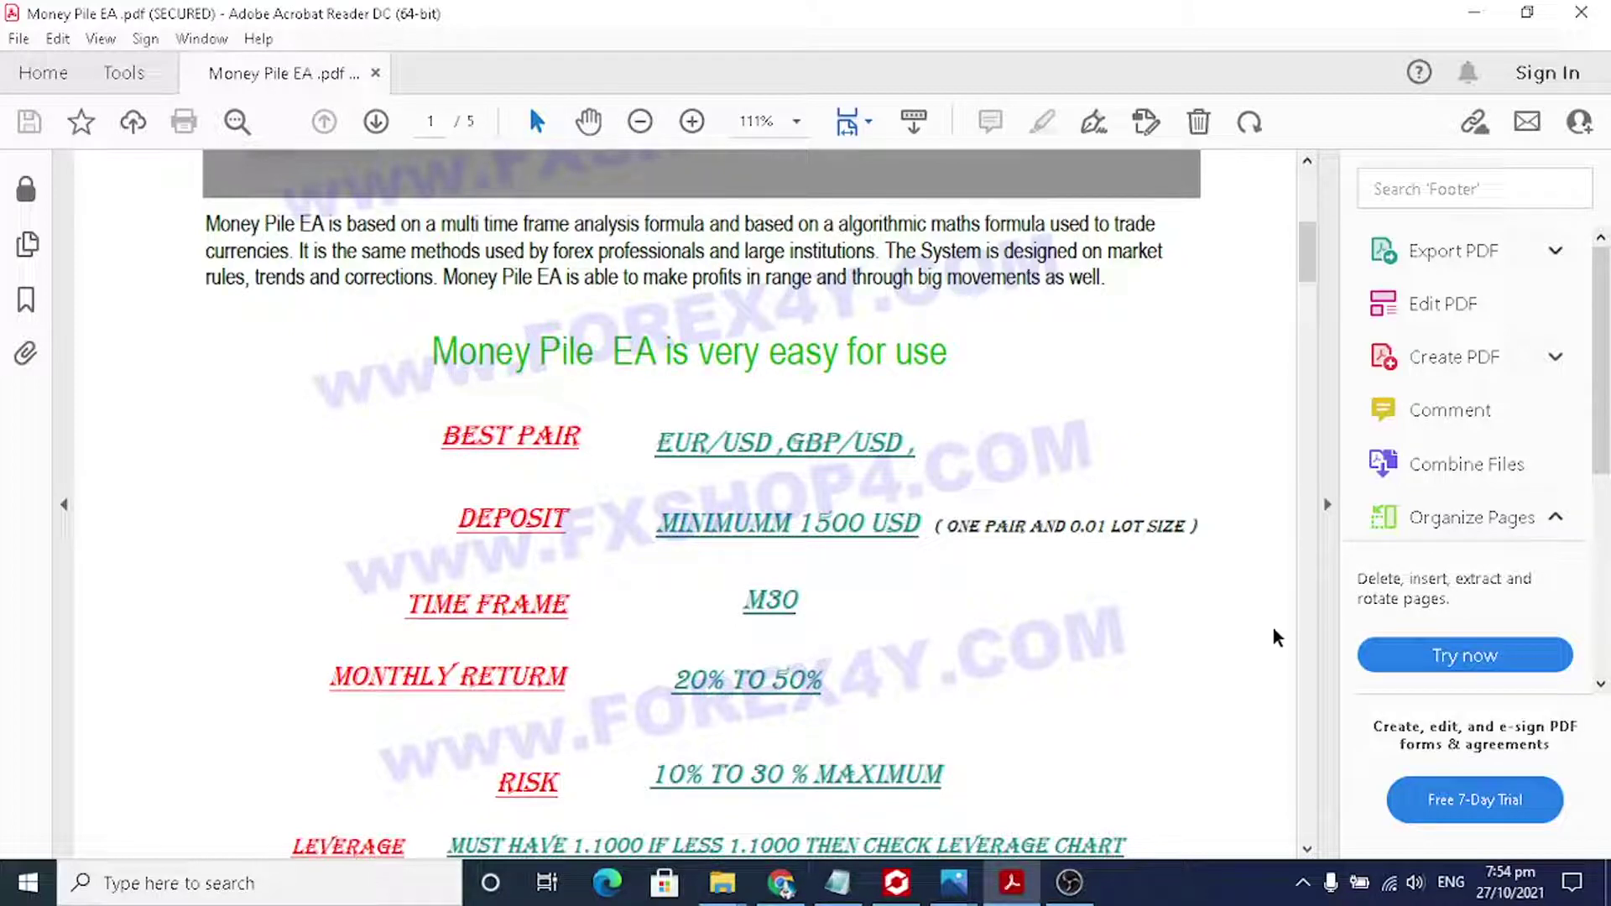
{"action": "scroll", "coordinate": [1274, 636], "scroll_direction": "down", "scroll_amount": 2}
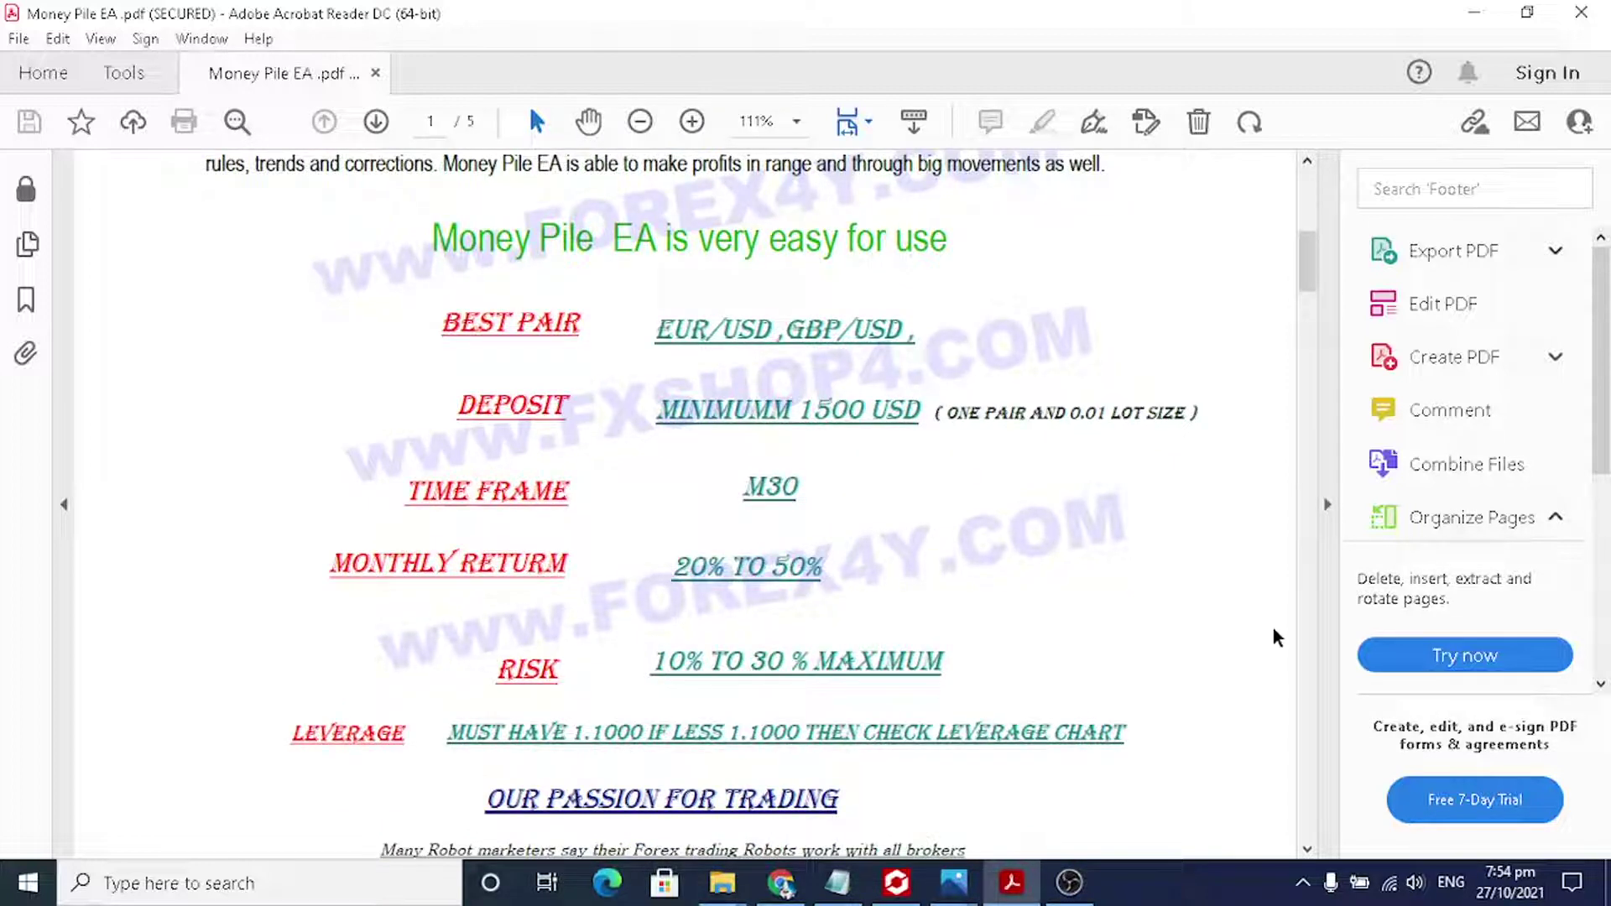
{"action": "scroll", "coordinate": [1273, 636], "scroll_direction": "down", "scroll_amount": 2}
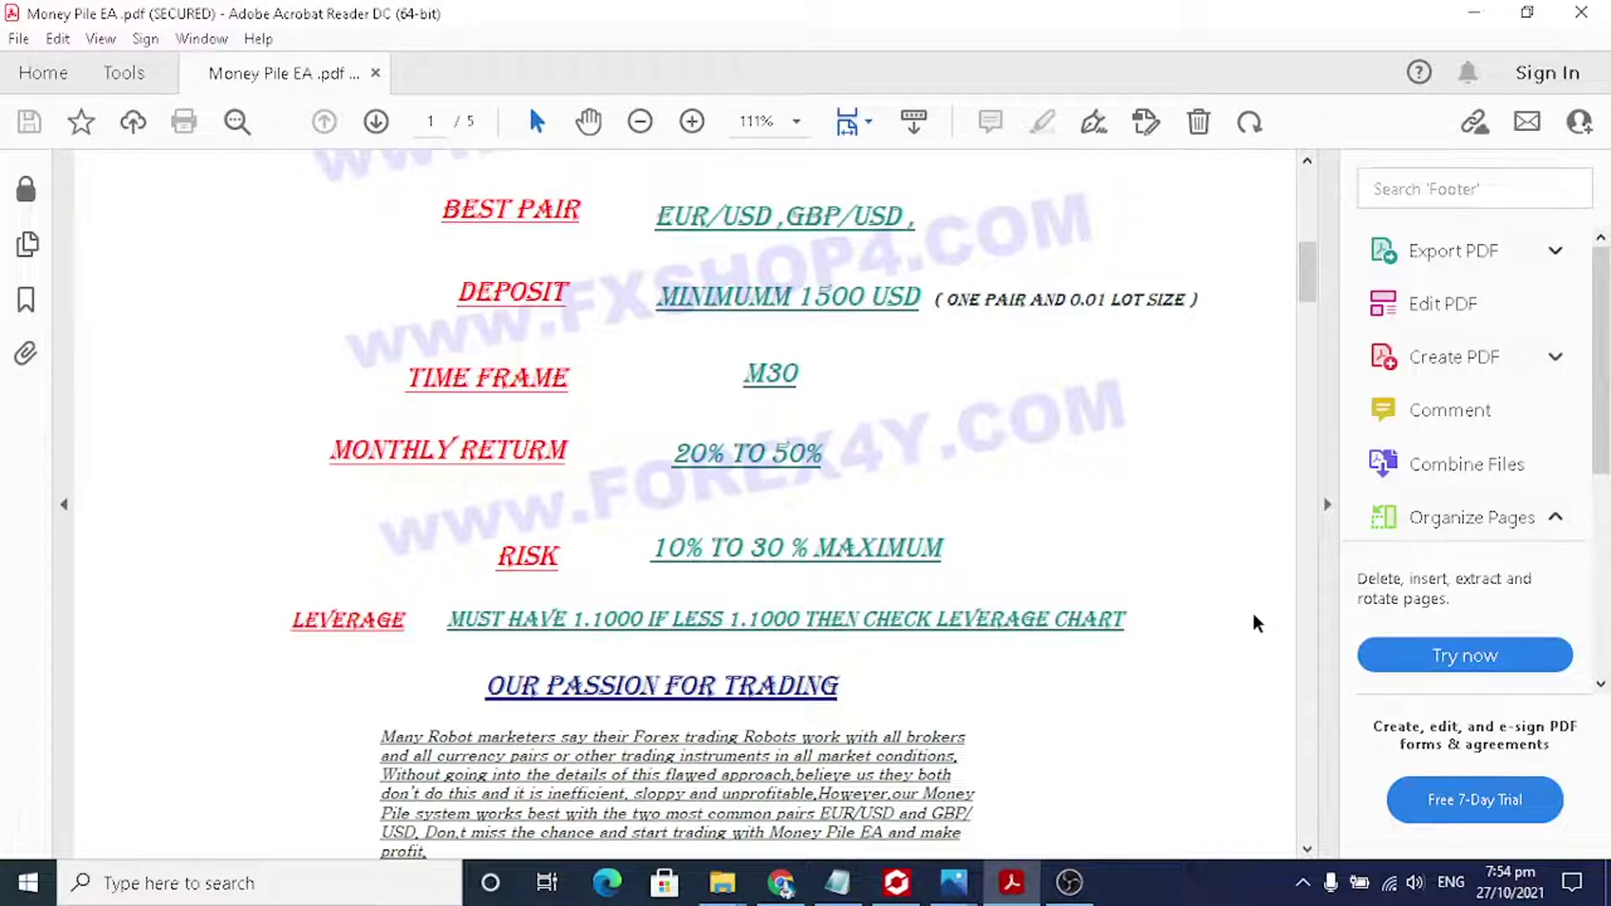
{"action": "scroll", "coordinate": [1252, 612], "scroll_direction": "up", "scroll_amount": 15}
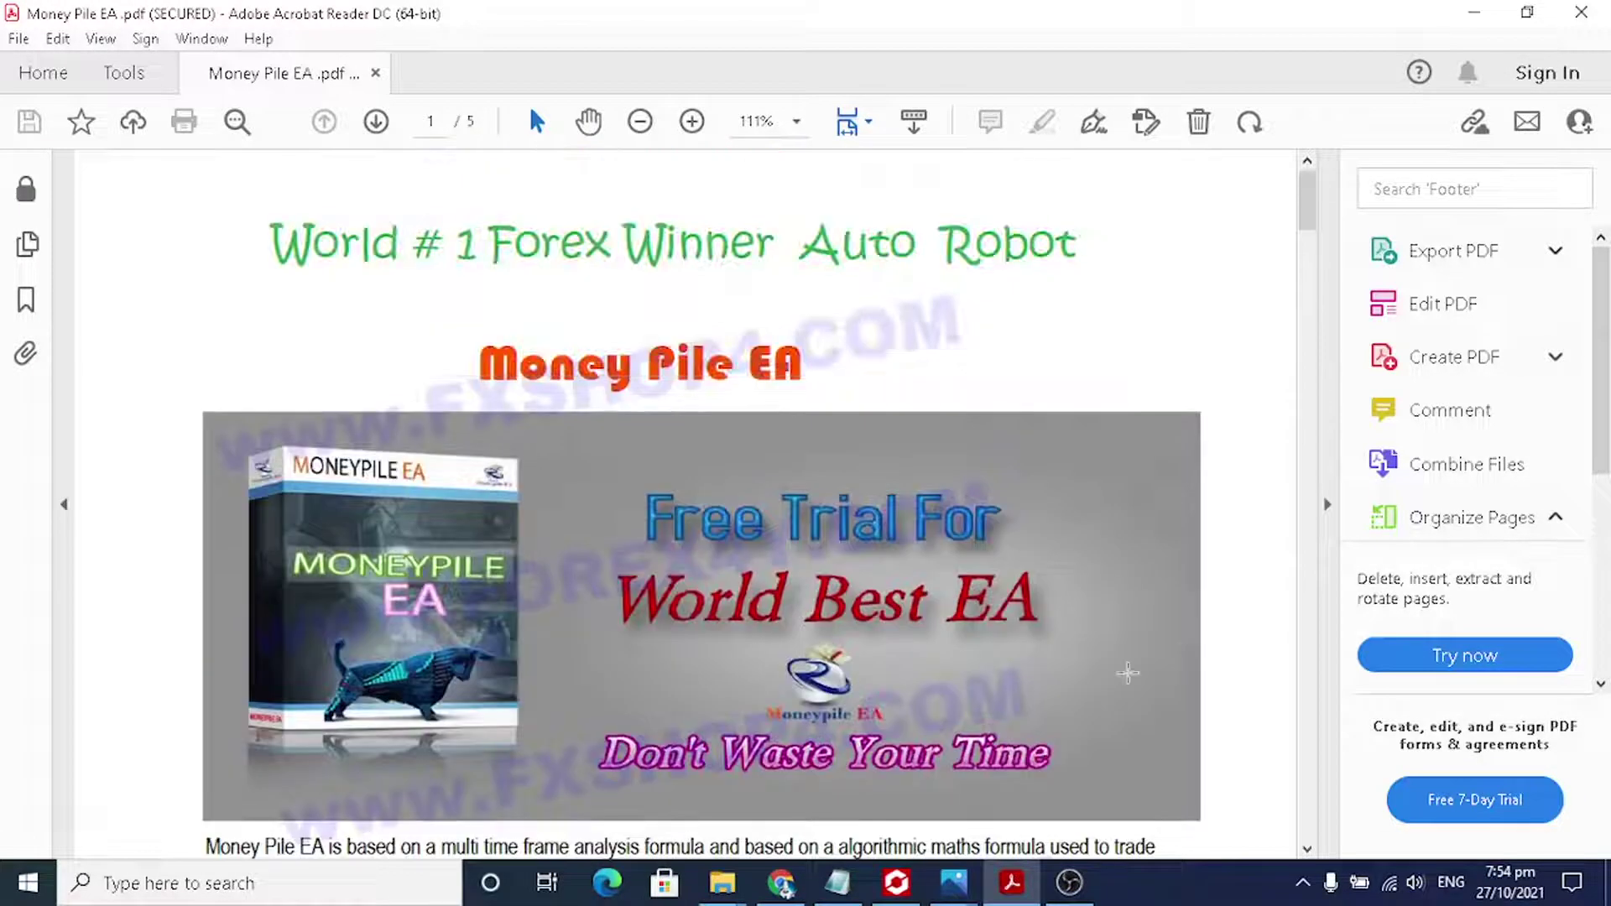
{"action": "mouse_move", "coordinate": [904, 896]}
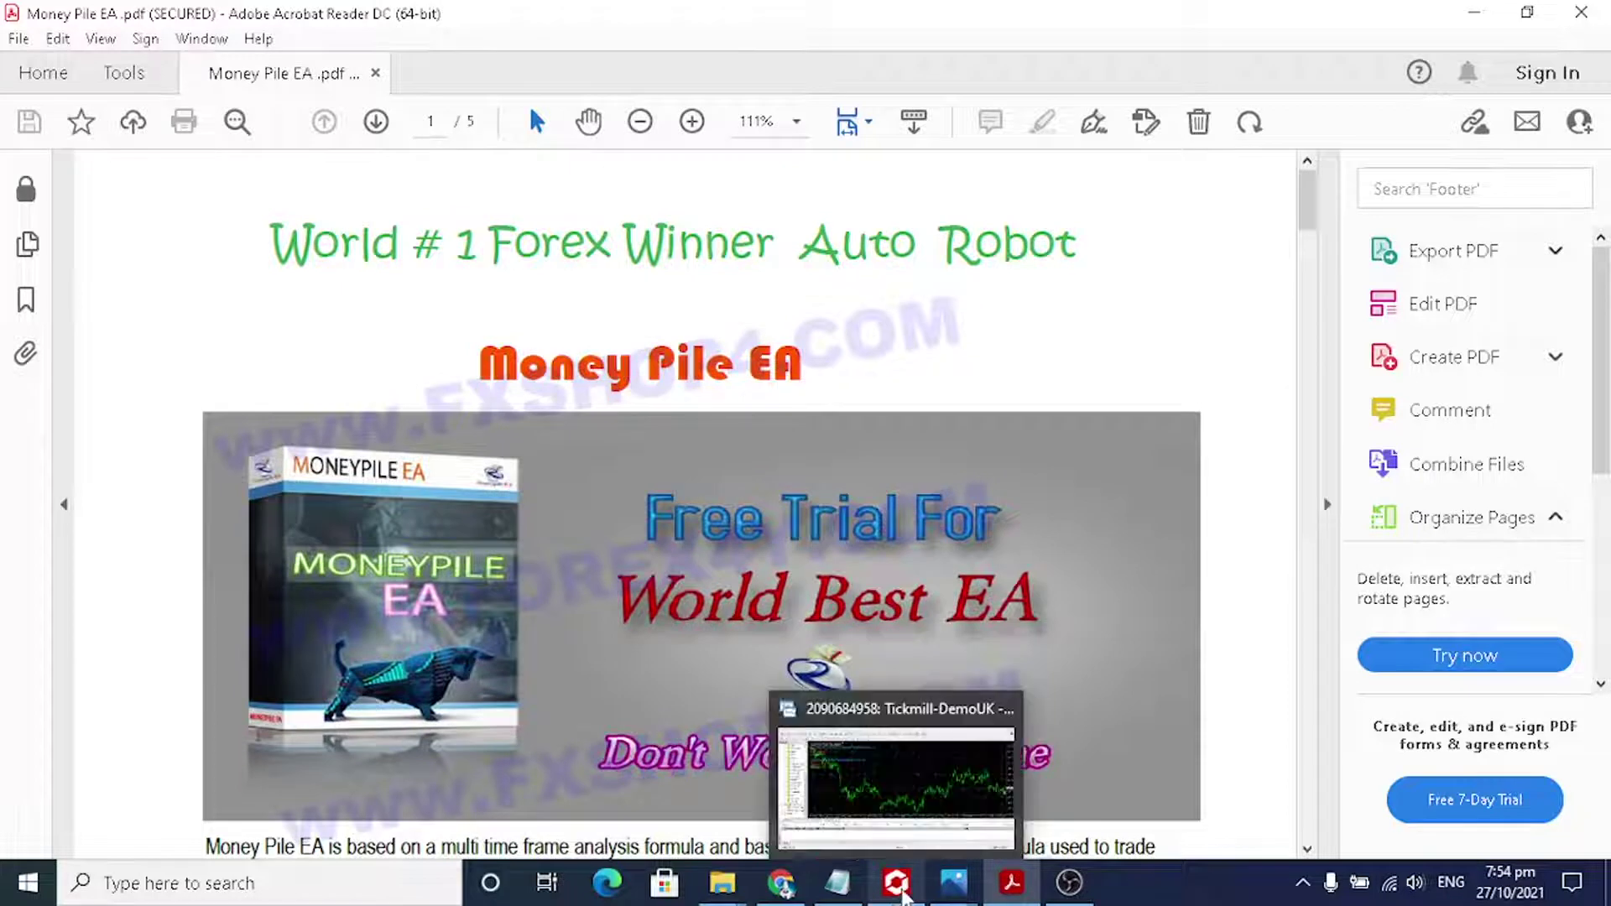
{"action": "mouse_move", "coordinate": [959, 898]}
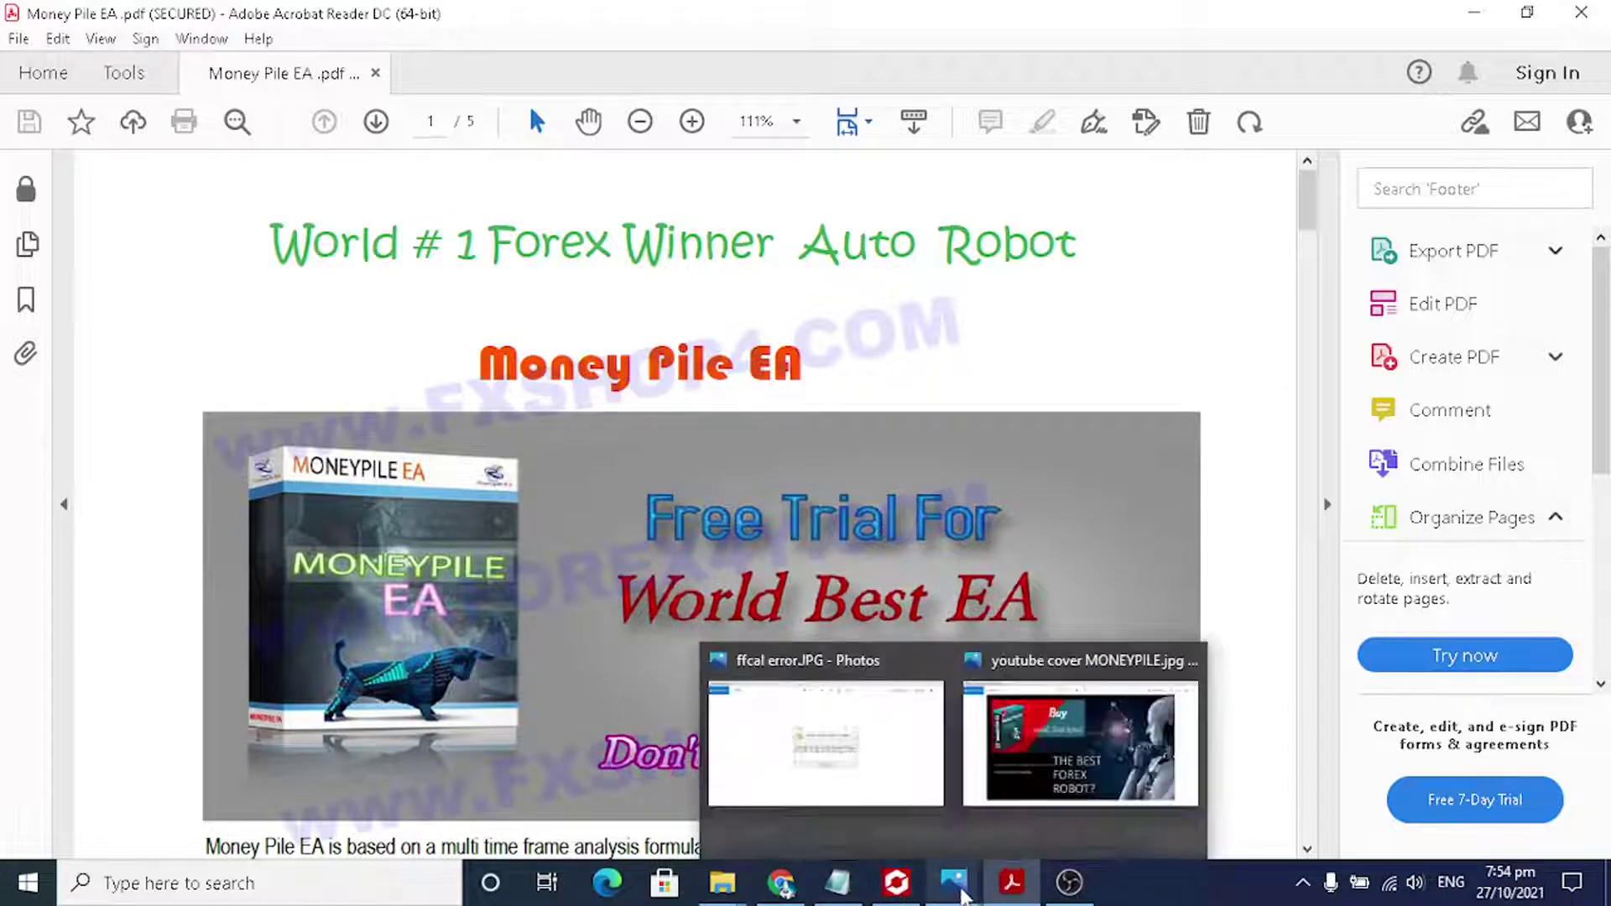
Show ffcal error.JPG, the FFCal incomplete web page download alert screenshot
{"action": "left_click", "coordinate": [913, 813]}
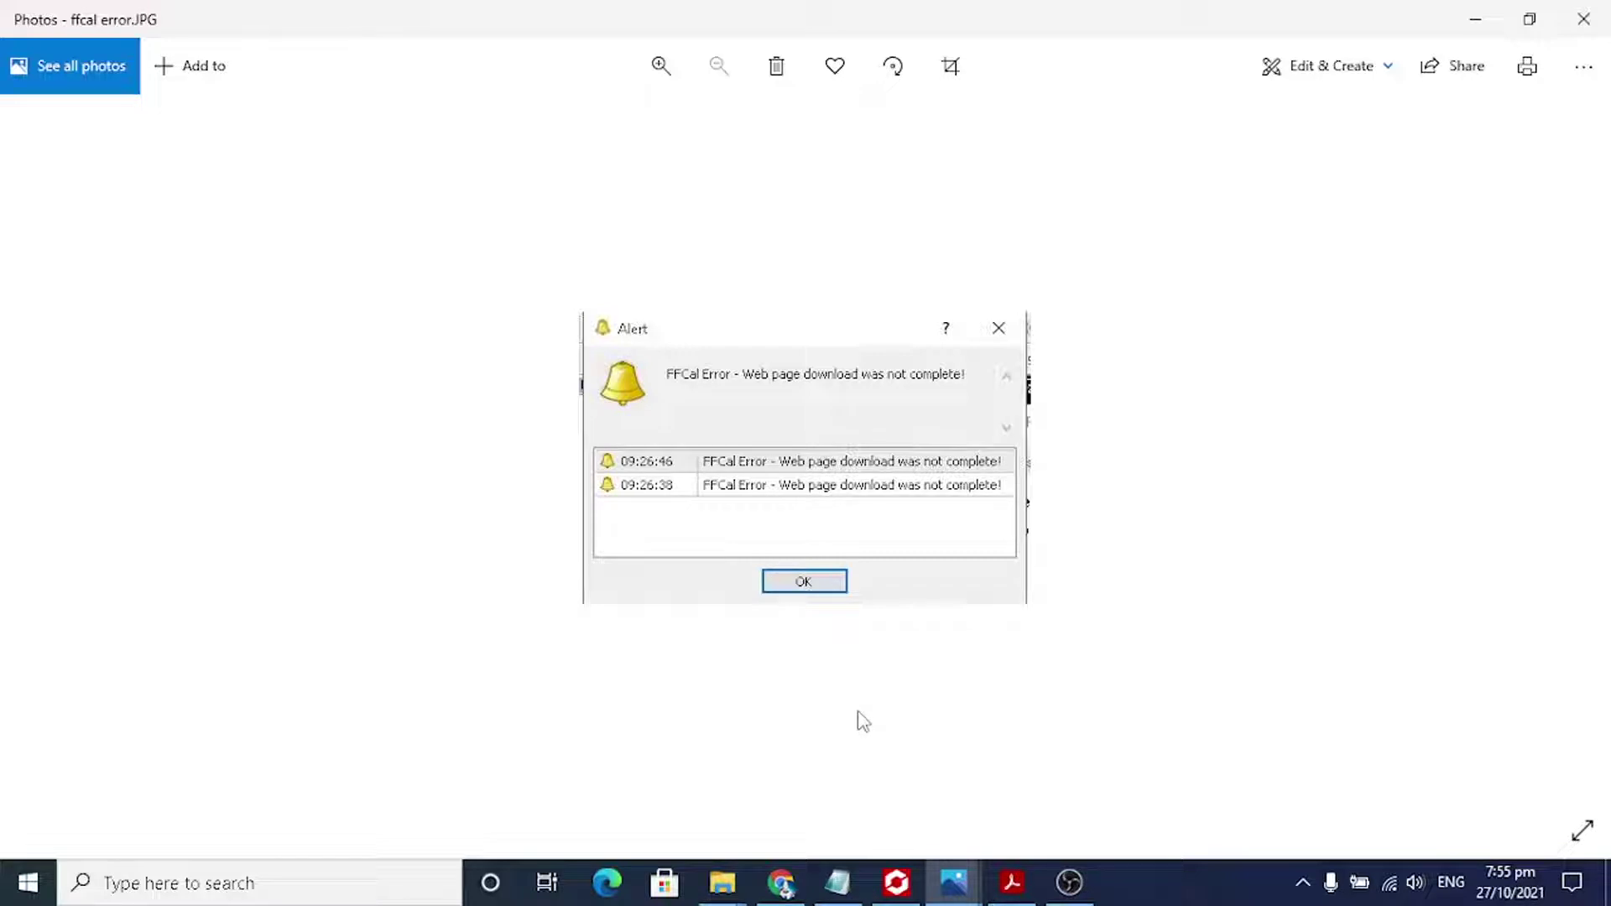
Verify Money Pile EA_Fixed.ex4 sits in the terminal's MQL4 Experts folder, matching the download
{"action": "left_click", "coordinate": [737, 878]}
{"action": "left_click", "coordinate": [755, 839]}
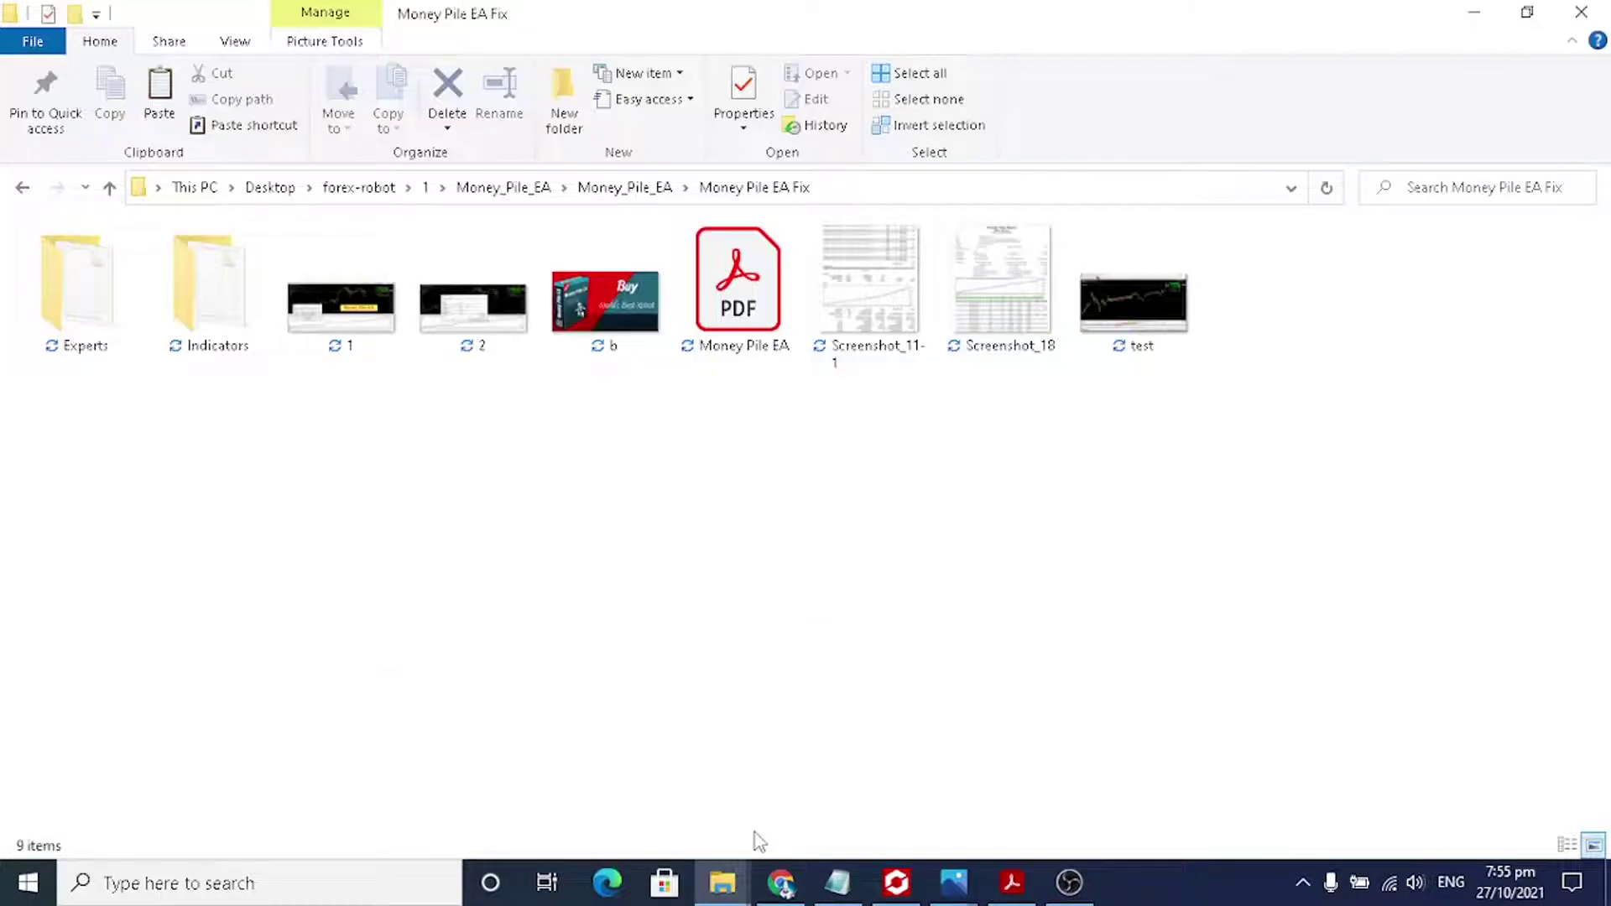
{"action": "double_click", "coordinate": [70, 283]}
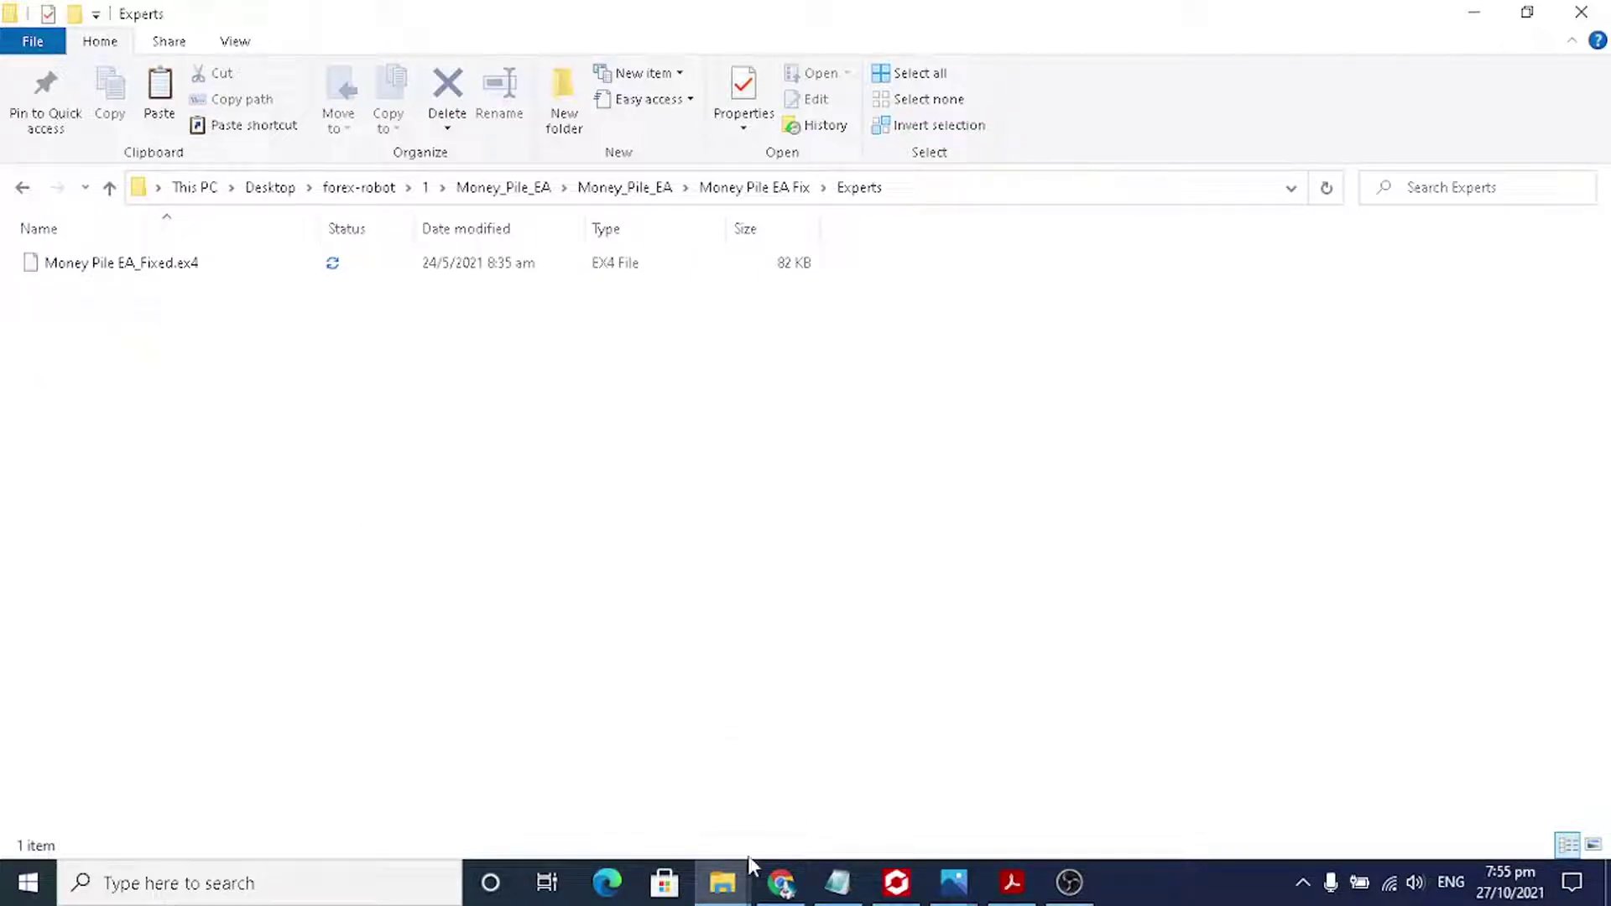
{"action": "left_click", "coordinate": [724, 882]}
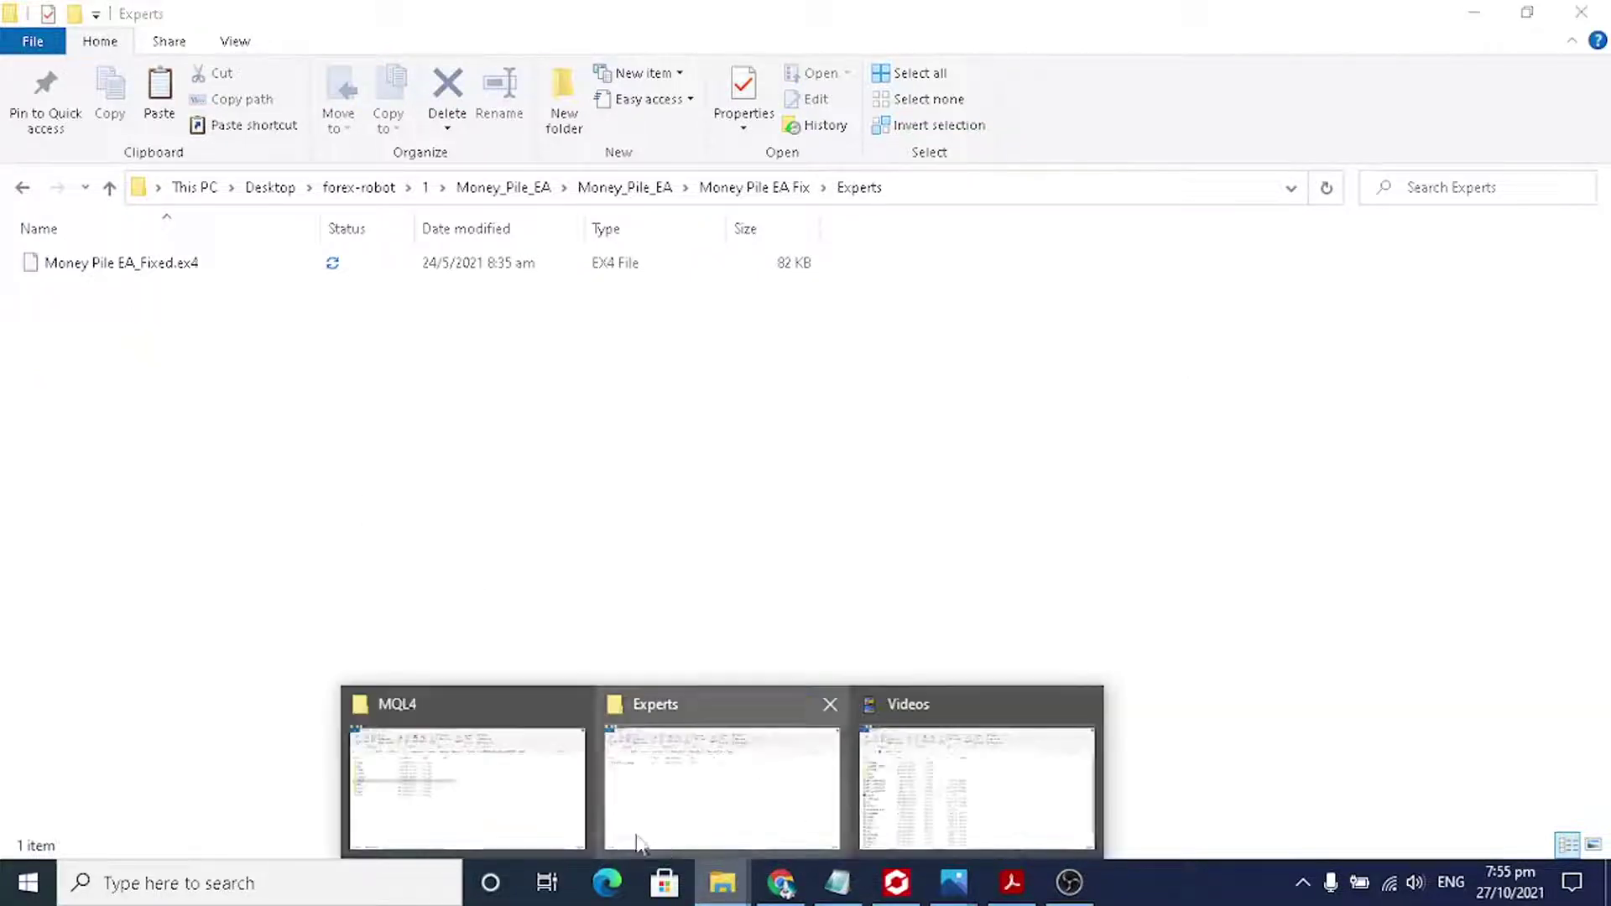
{"action": "left_click", "coordinate": [490, 719]}
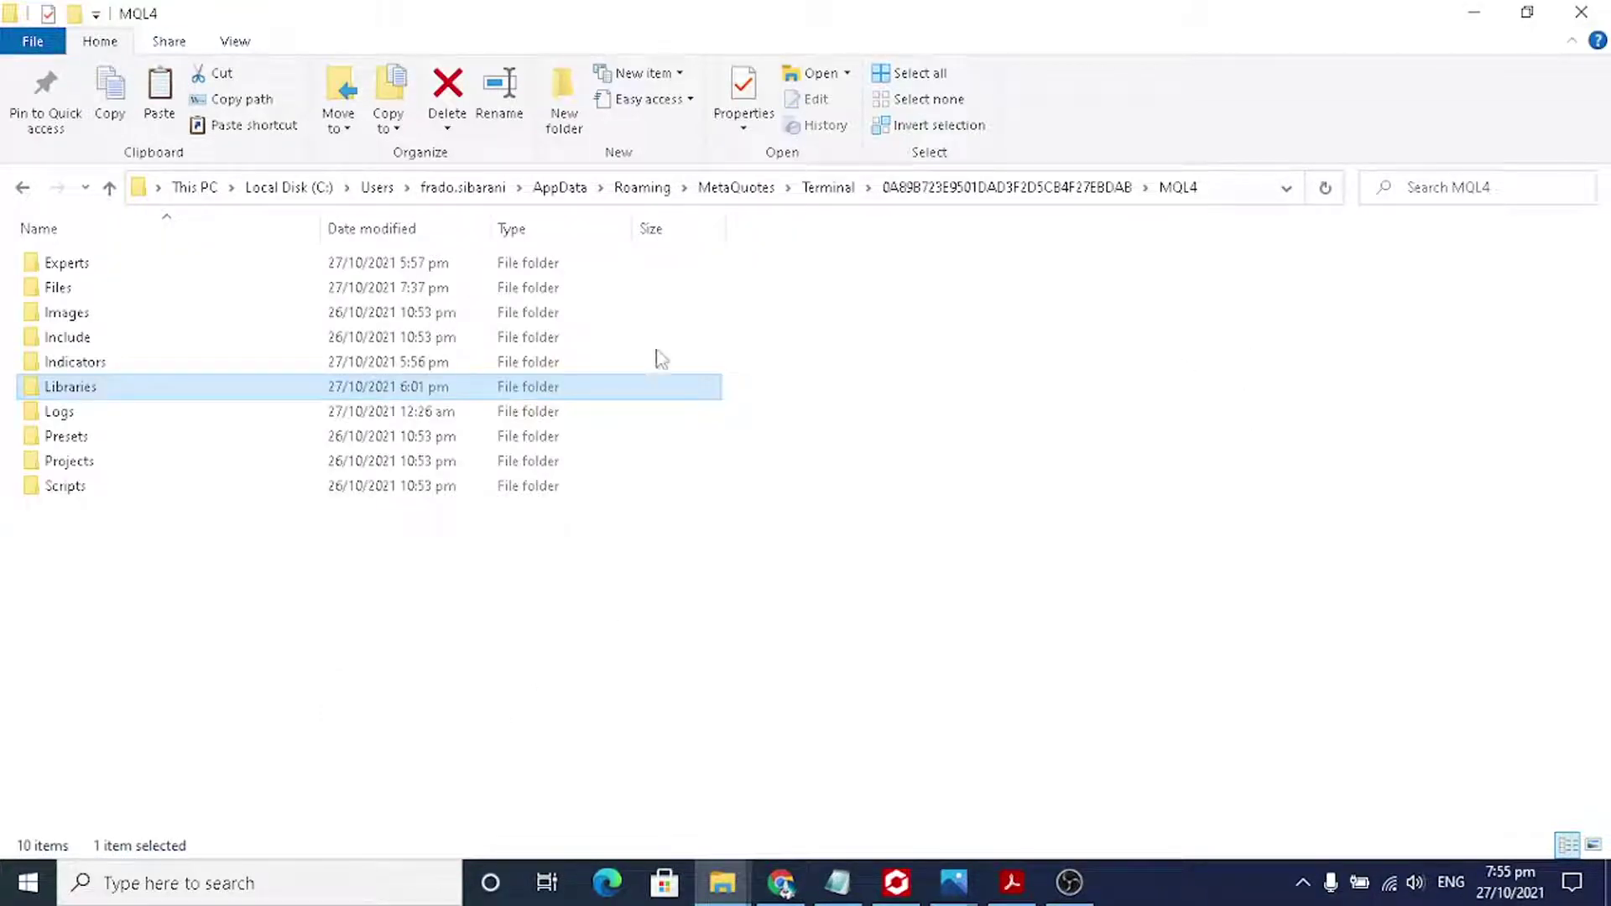
{"action": "double_click", "coordinate": [71, 265]}
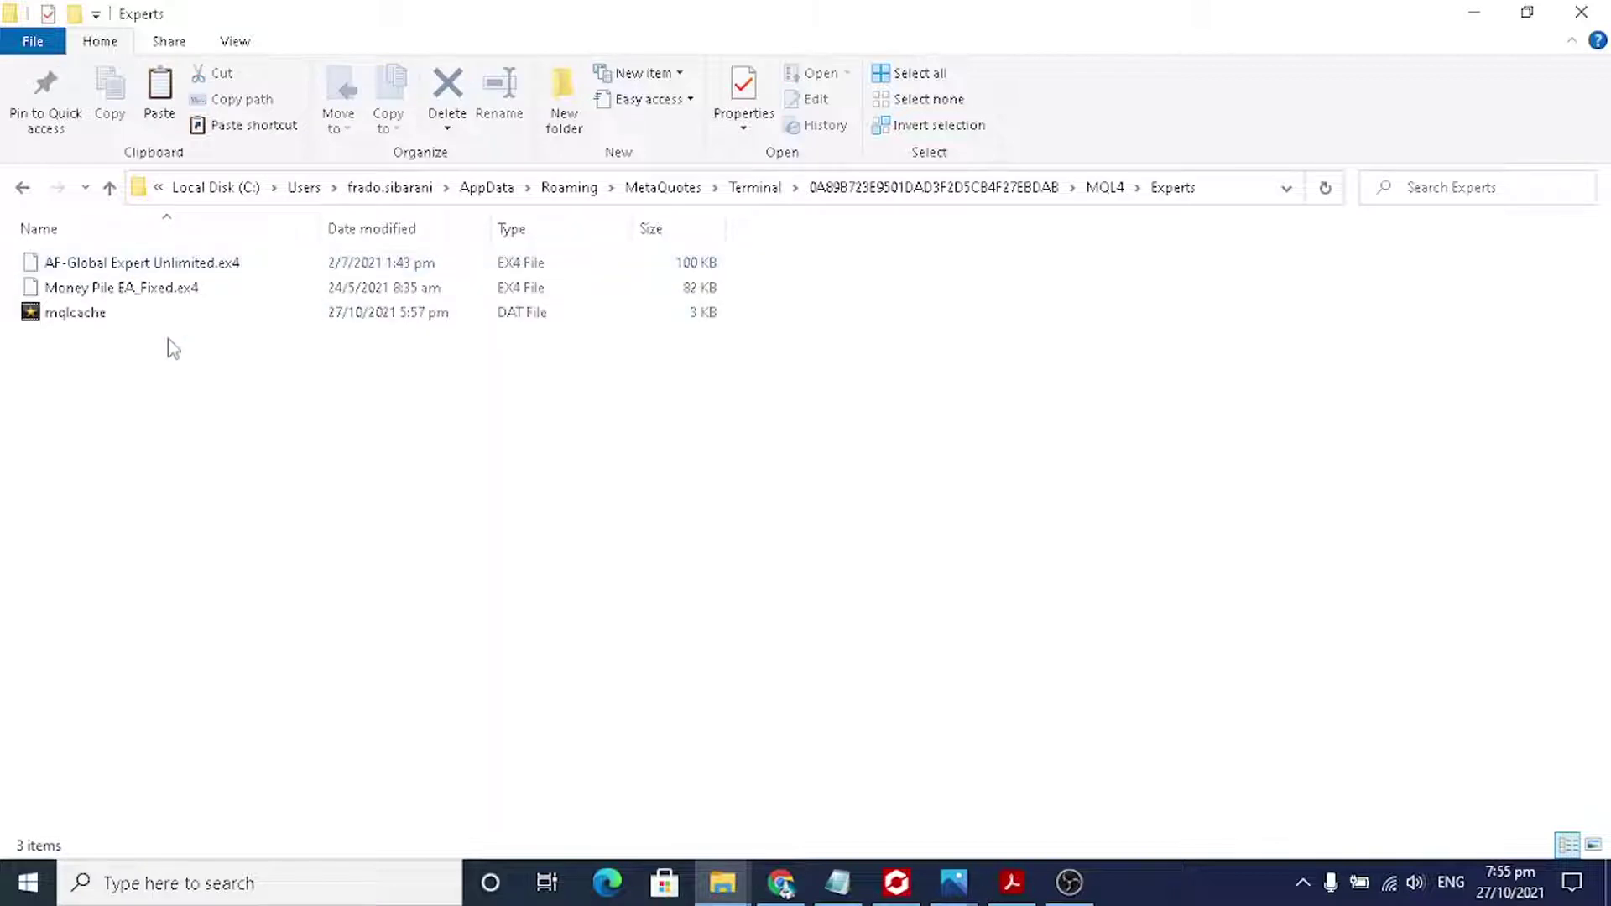
{"action": "left_click", "coordinate": [1105, 188]}
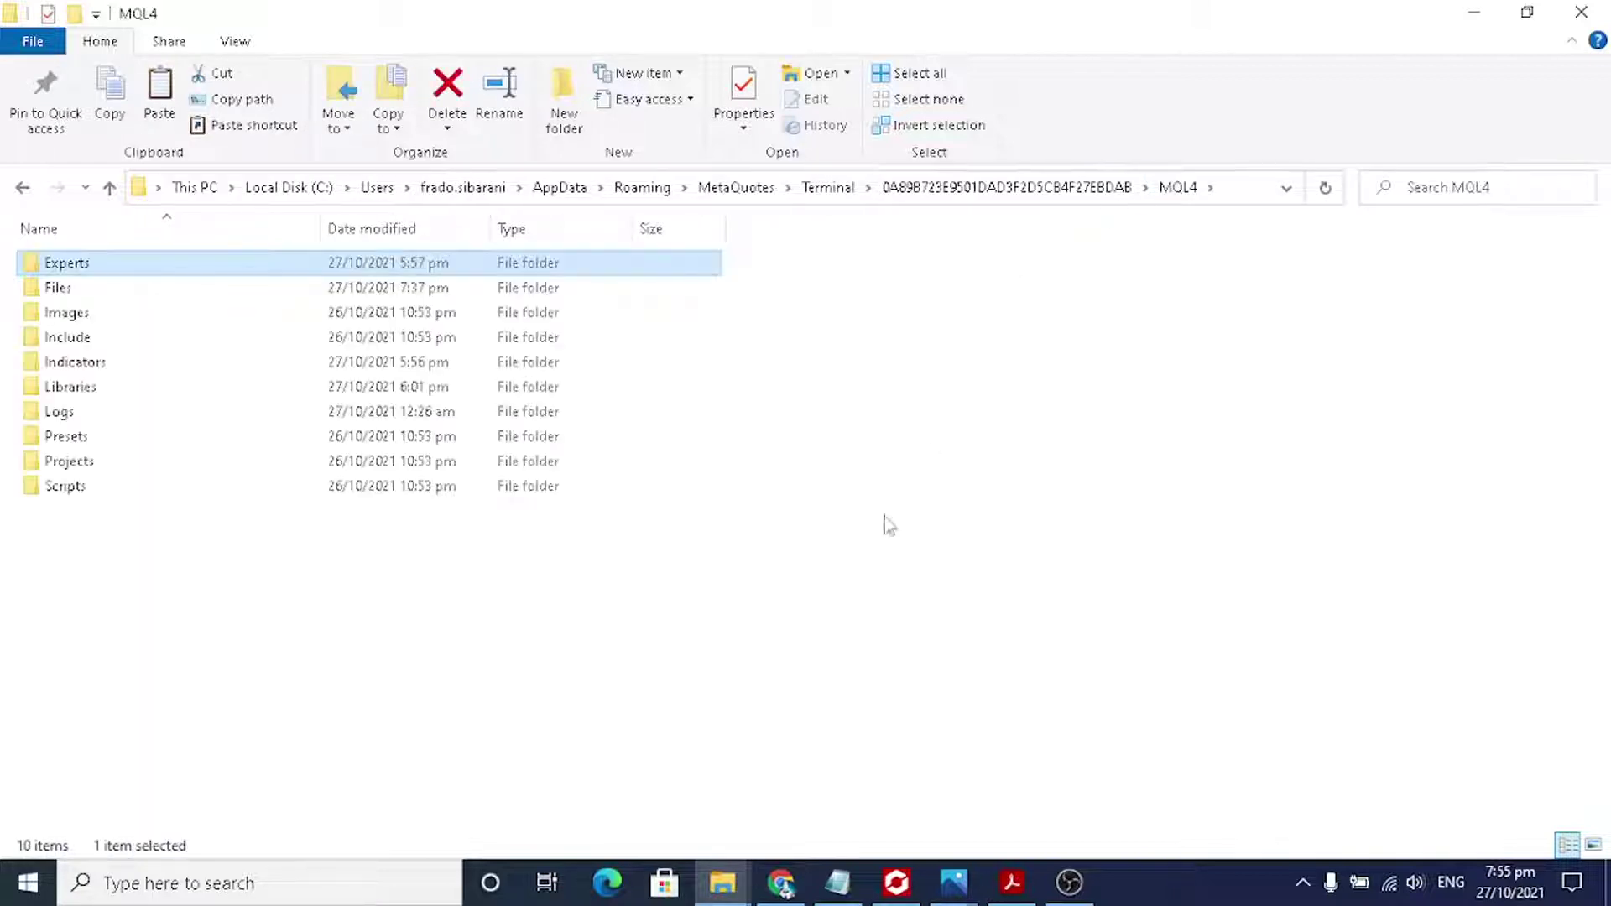
Open the Money Pile EA Fix Indicators folder containing NewsAlert.ex4
{"action": "mouse_move", "coordinate": [723, 881]}
{"action": "left_click", "coordinate": [710, 802]}
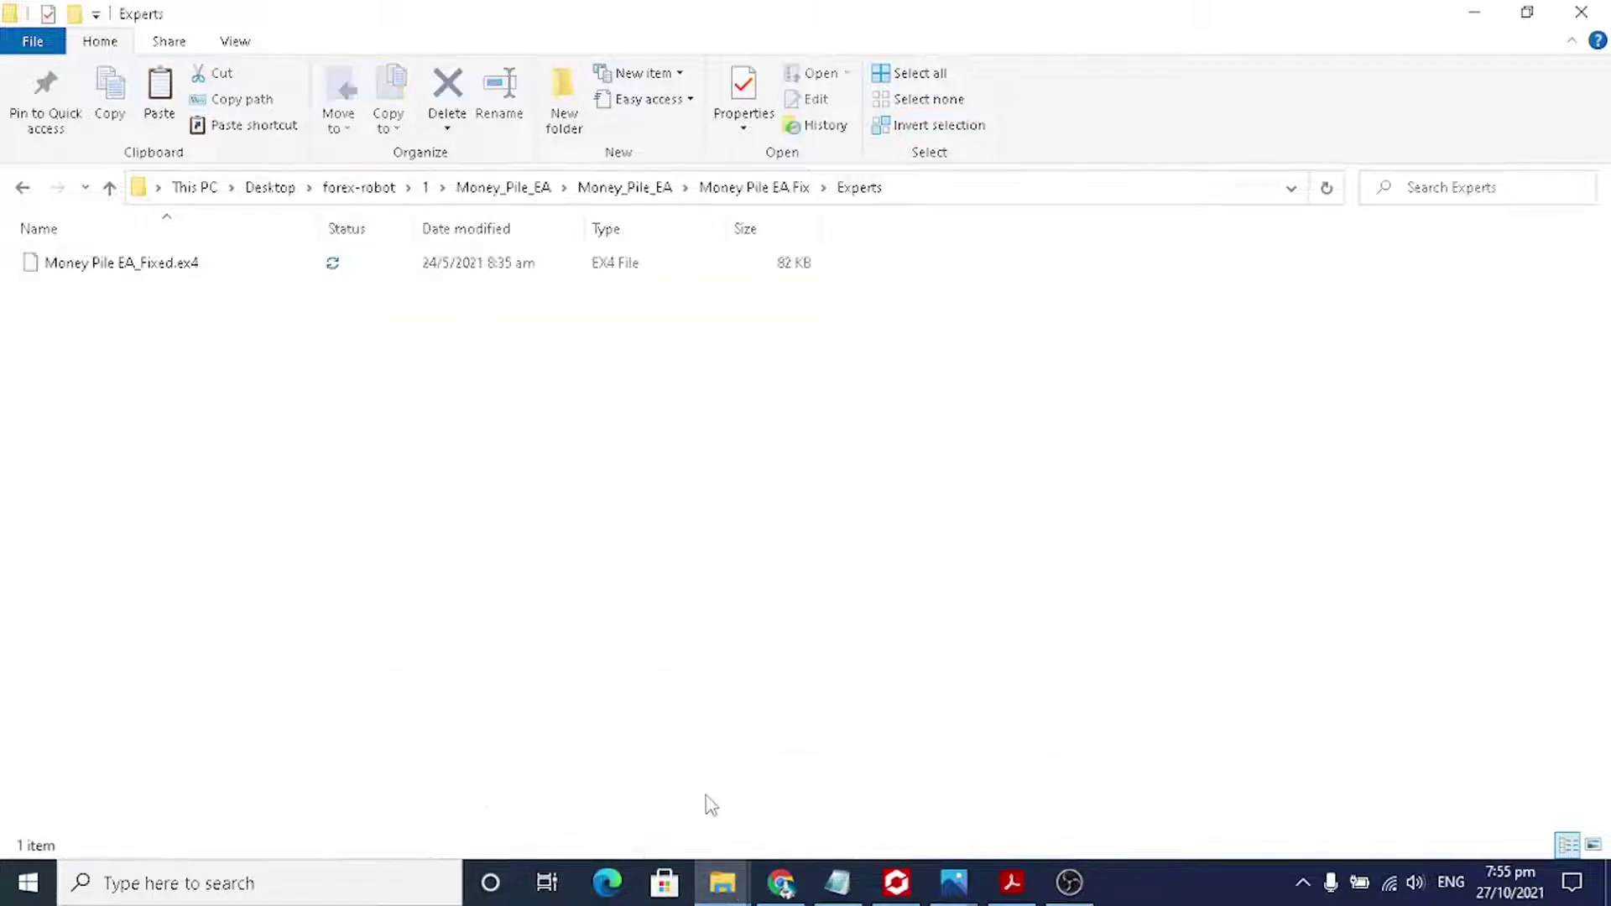
{"action": "left_click", "coordinate": [779, 189]}
{"action": "double_click", "coordinate": [213, 290]}
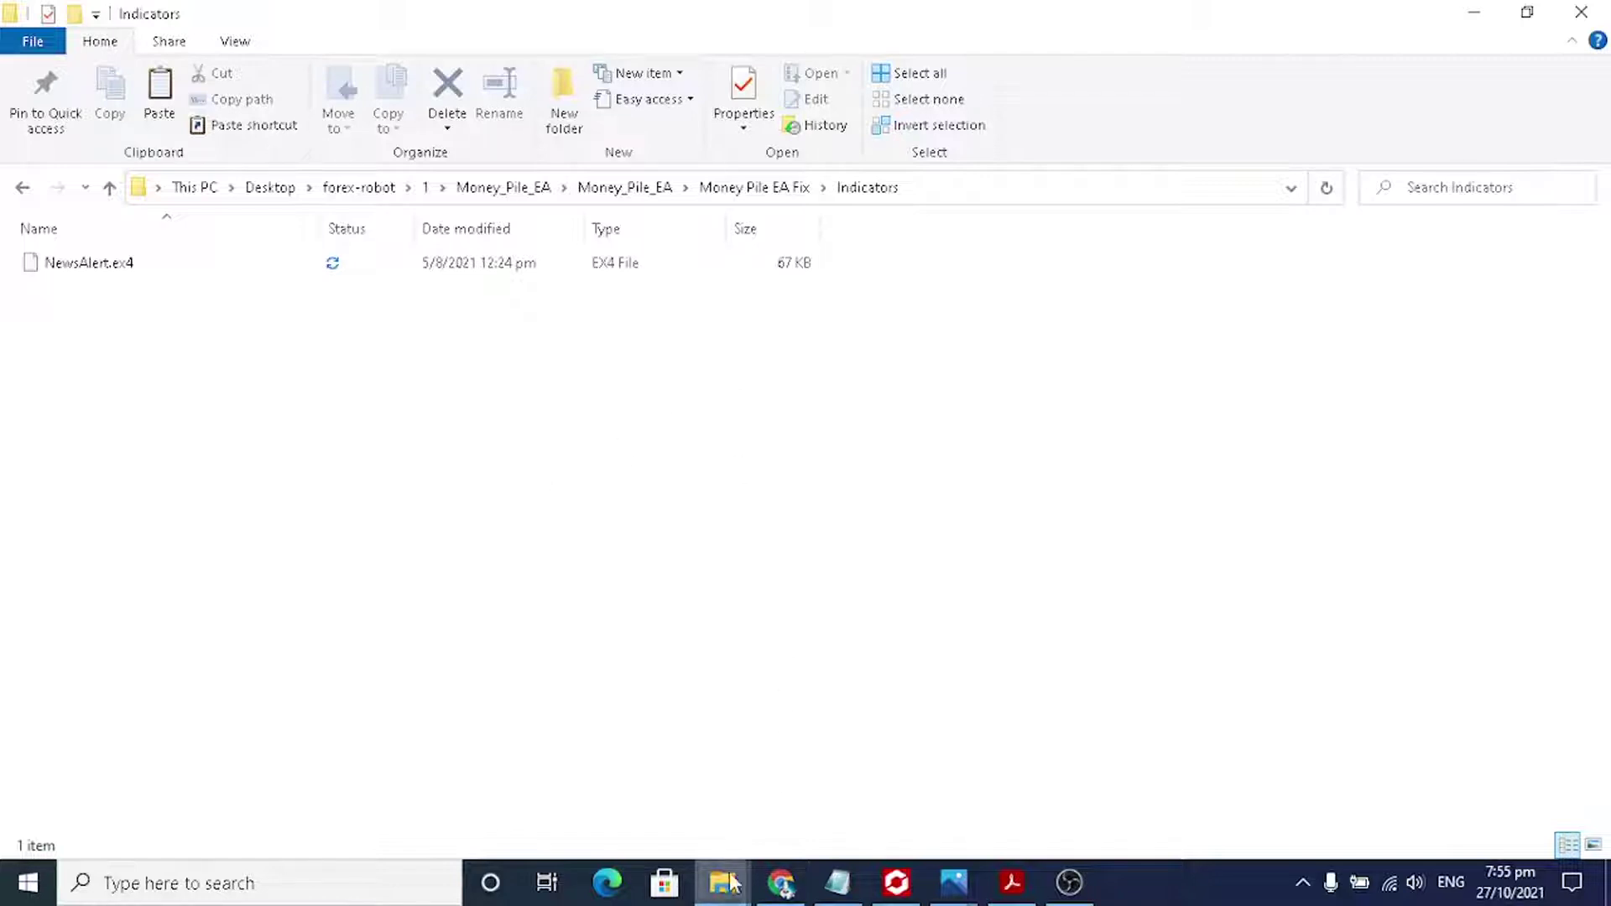
Inspect the terminal's MQL4 Indicators folder, then return up to MQL4
{"action": "mouse_move", "coordinate": [726, 889]}
{"action": "left_click", "coordinate": [504, 788]}
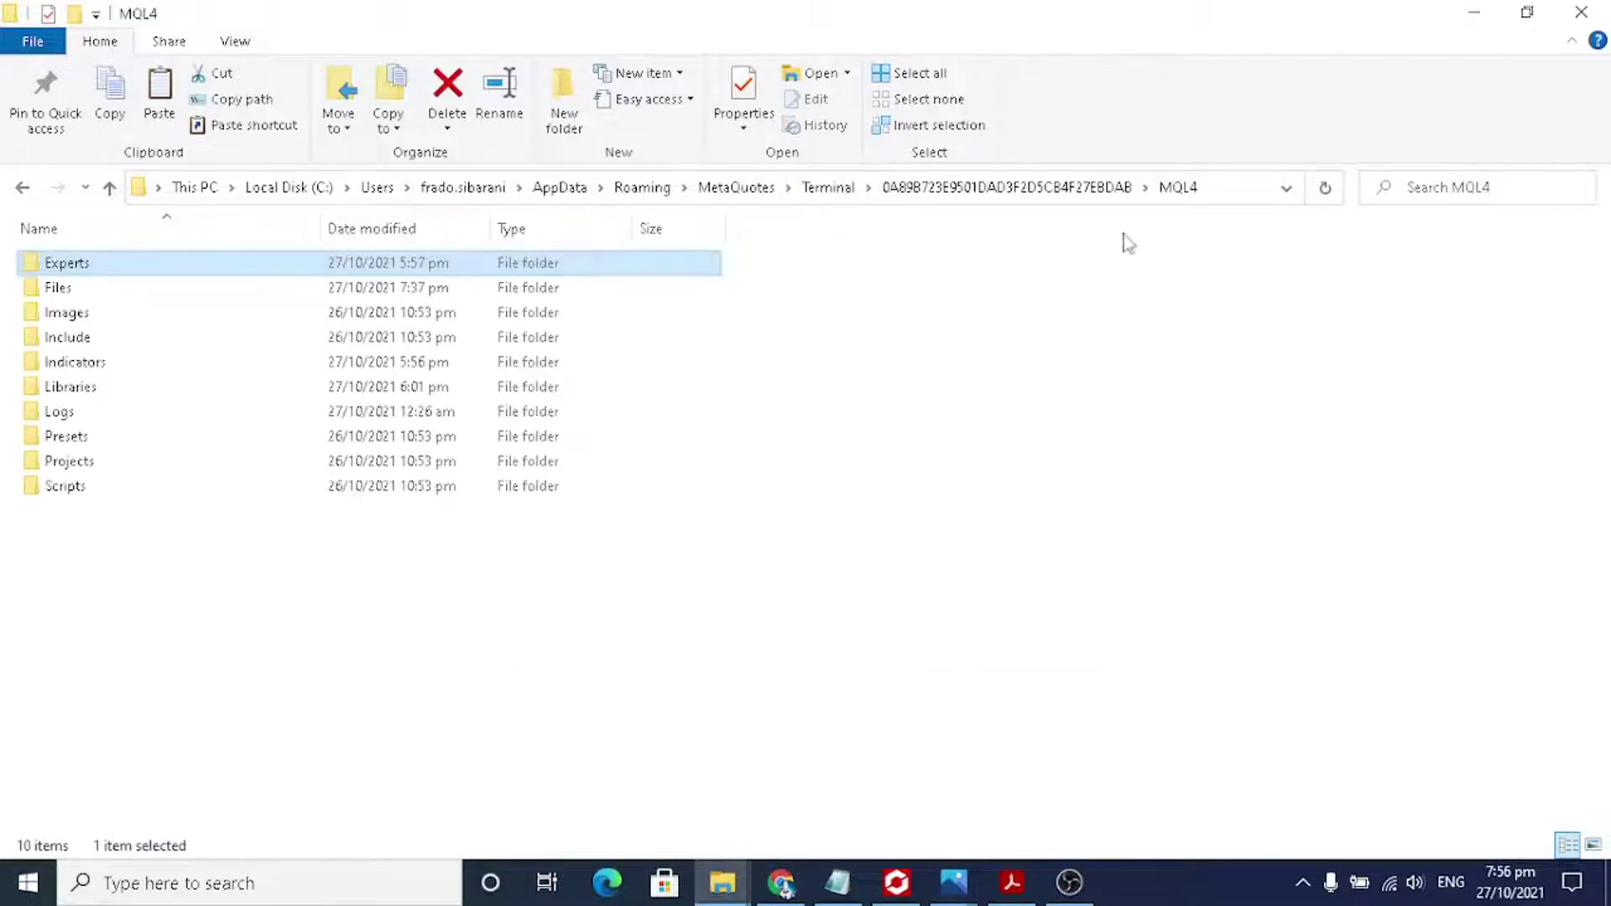
{"action": "double_click", "coordinate": [92, 366]}
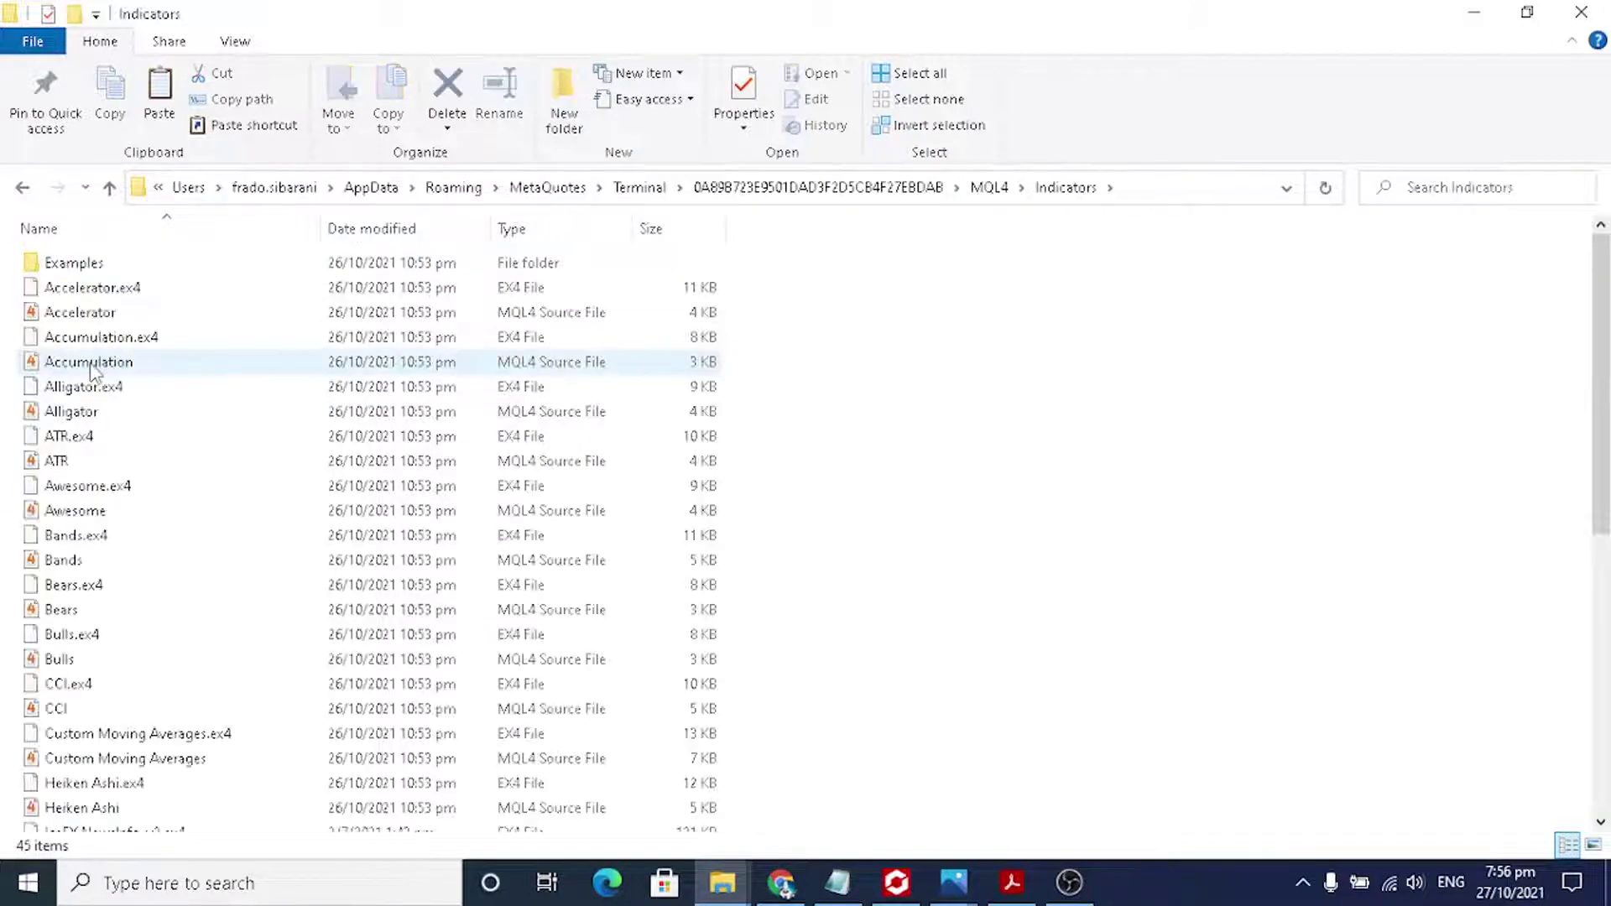
{"action": "left_click", "coordinate": [990, 188]}
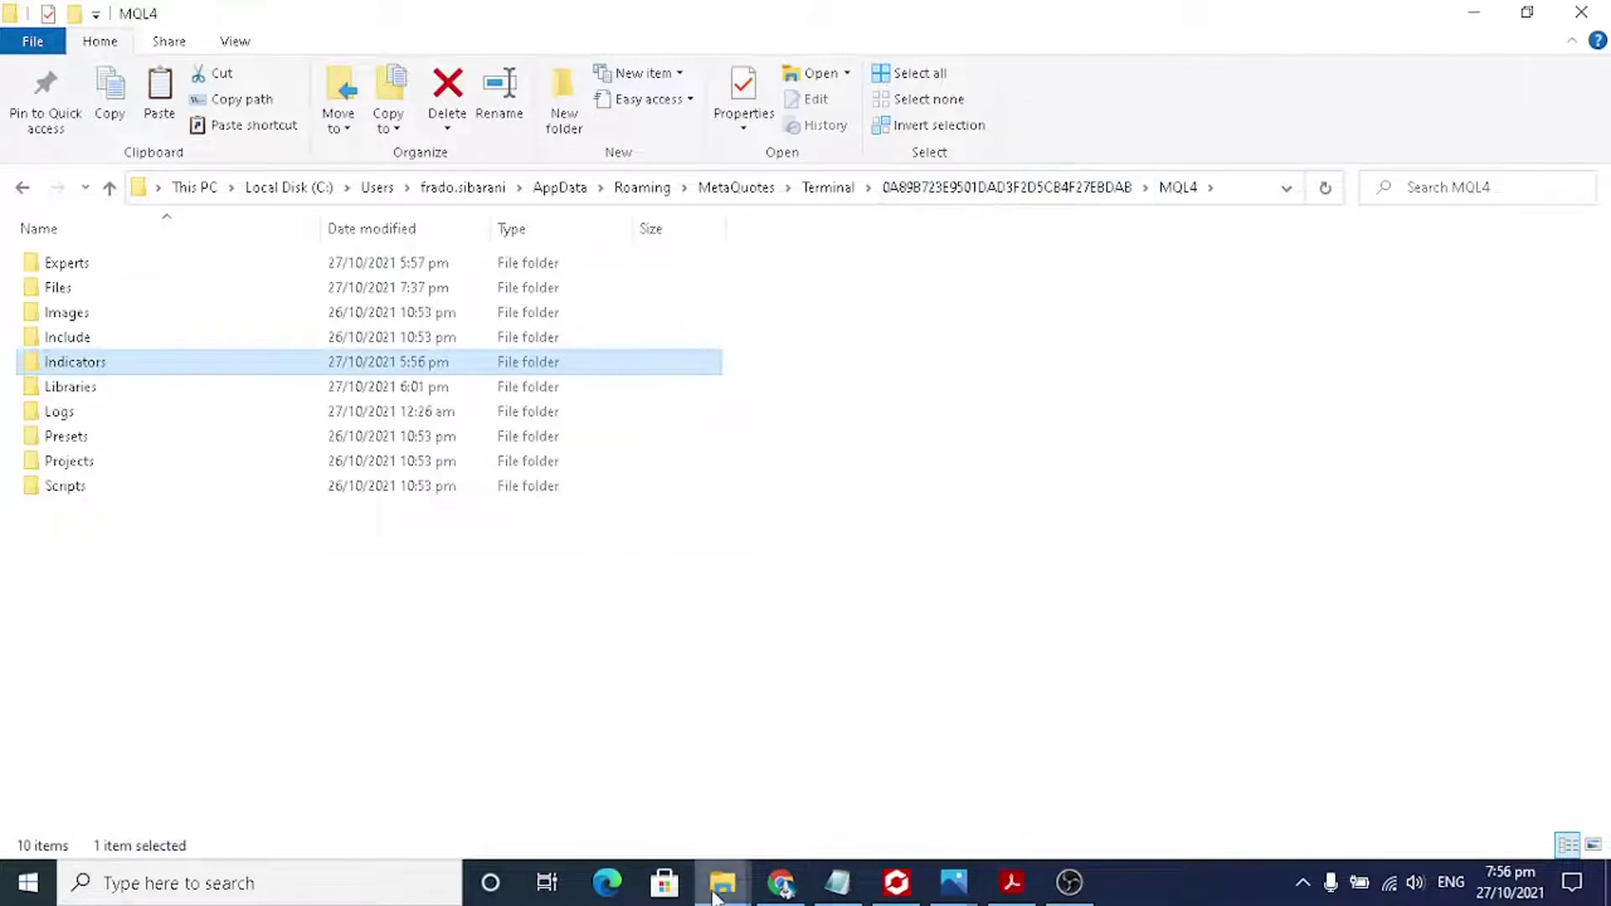
Go back to the Money Pile EA Fix folder's 9 items with nothing selected
{"action": "mouse_move", "coordinate": [726, 894]}
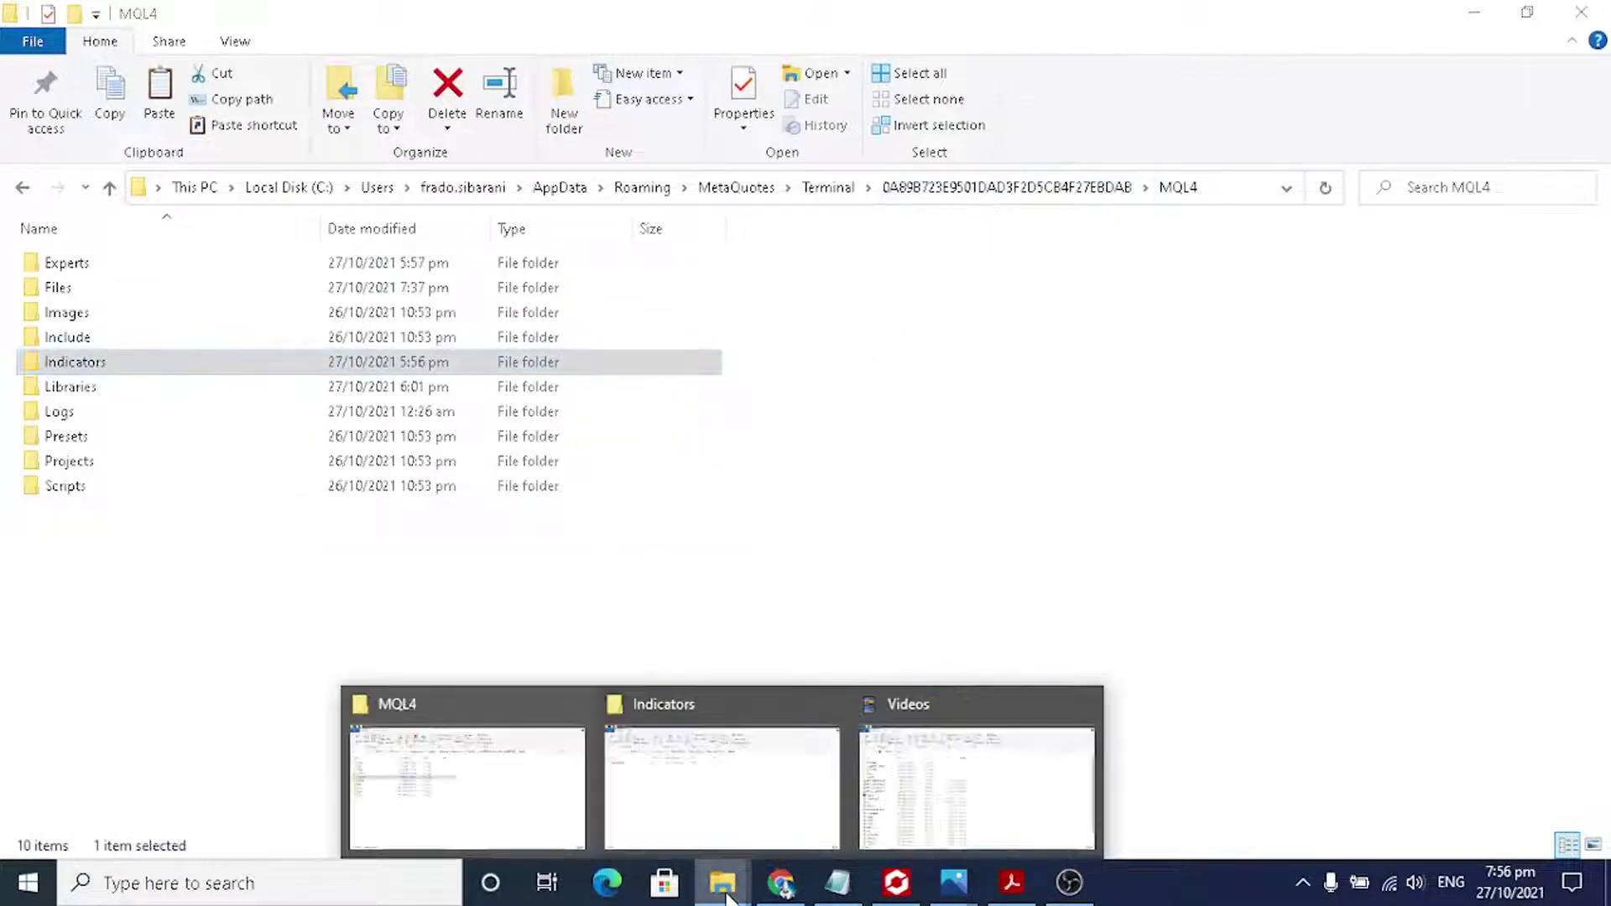
{"action": "left_click", "coordinate": [690, 801]}
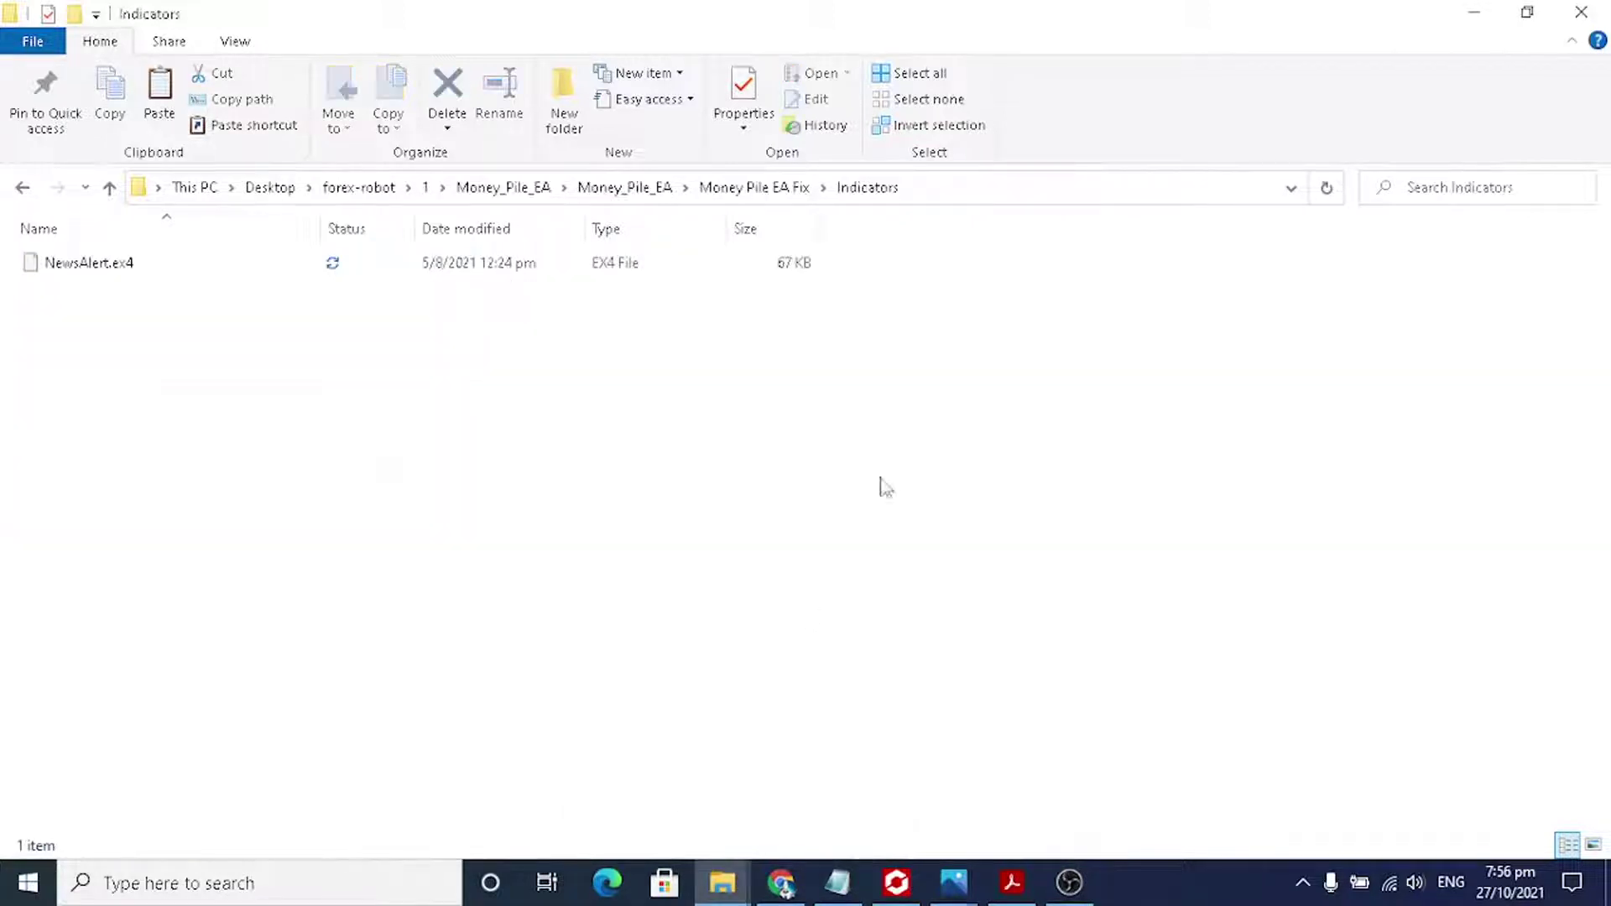
{"action": "left_click", "coordinate": [767, 195]}
{"action": "left_click", "coordinate": [694, 515]}
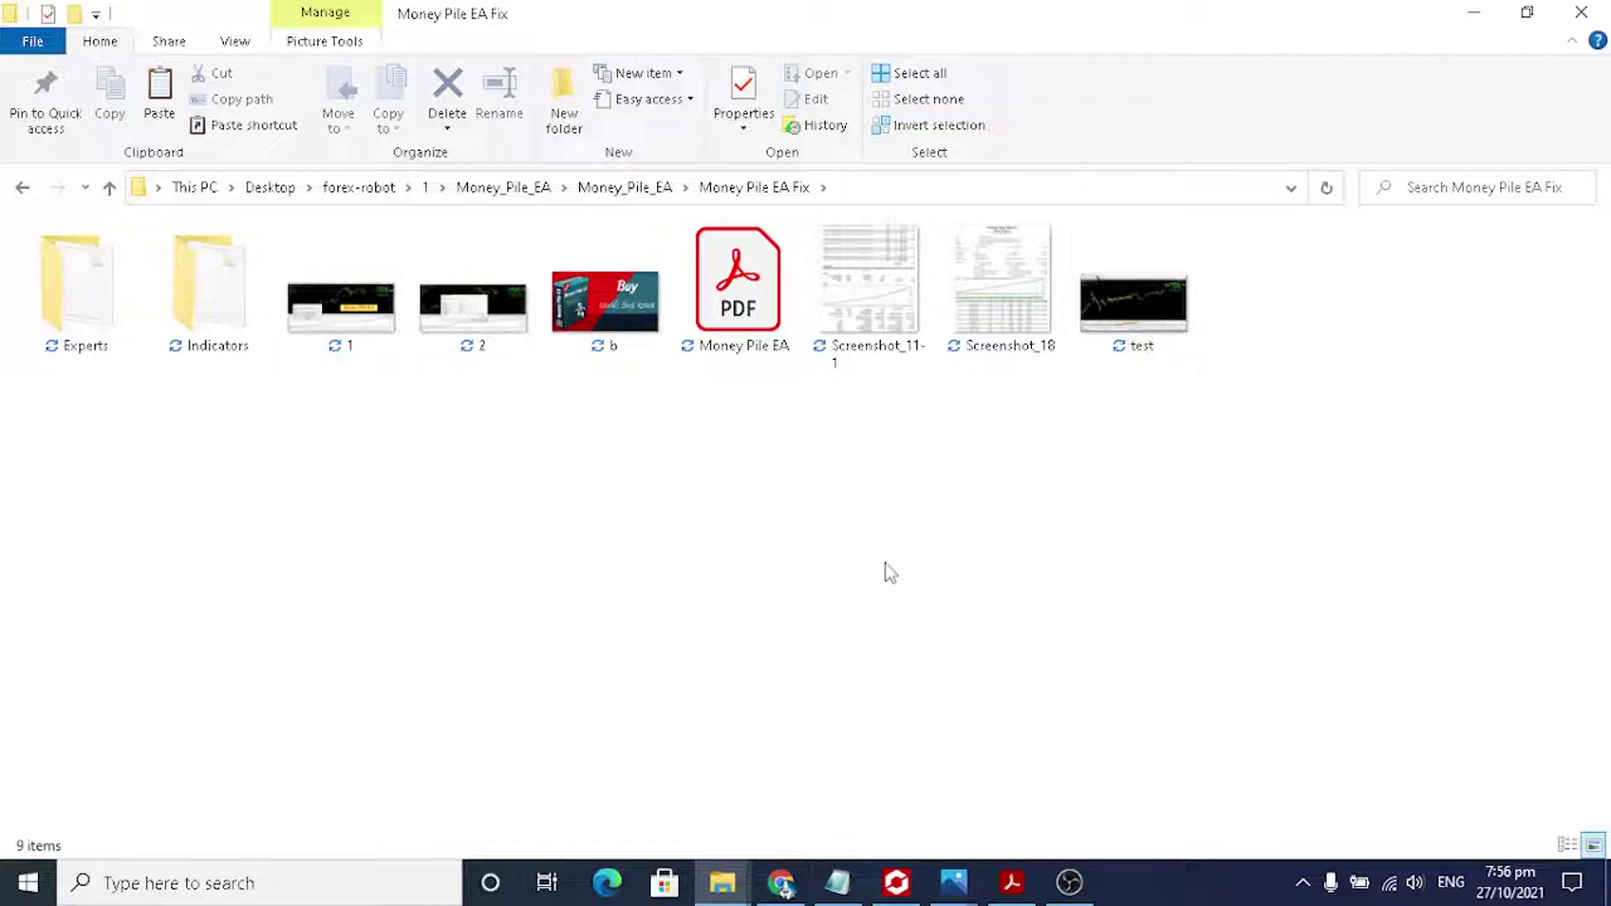
{"action": "right_click", "coordinate": [853, 273]}
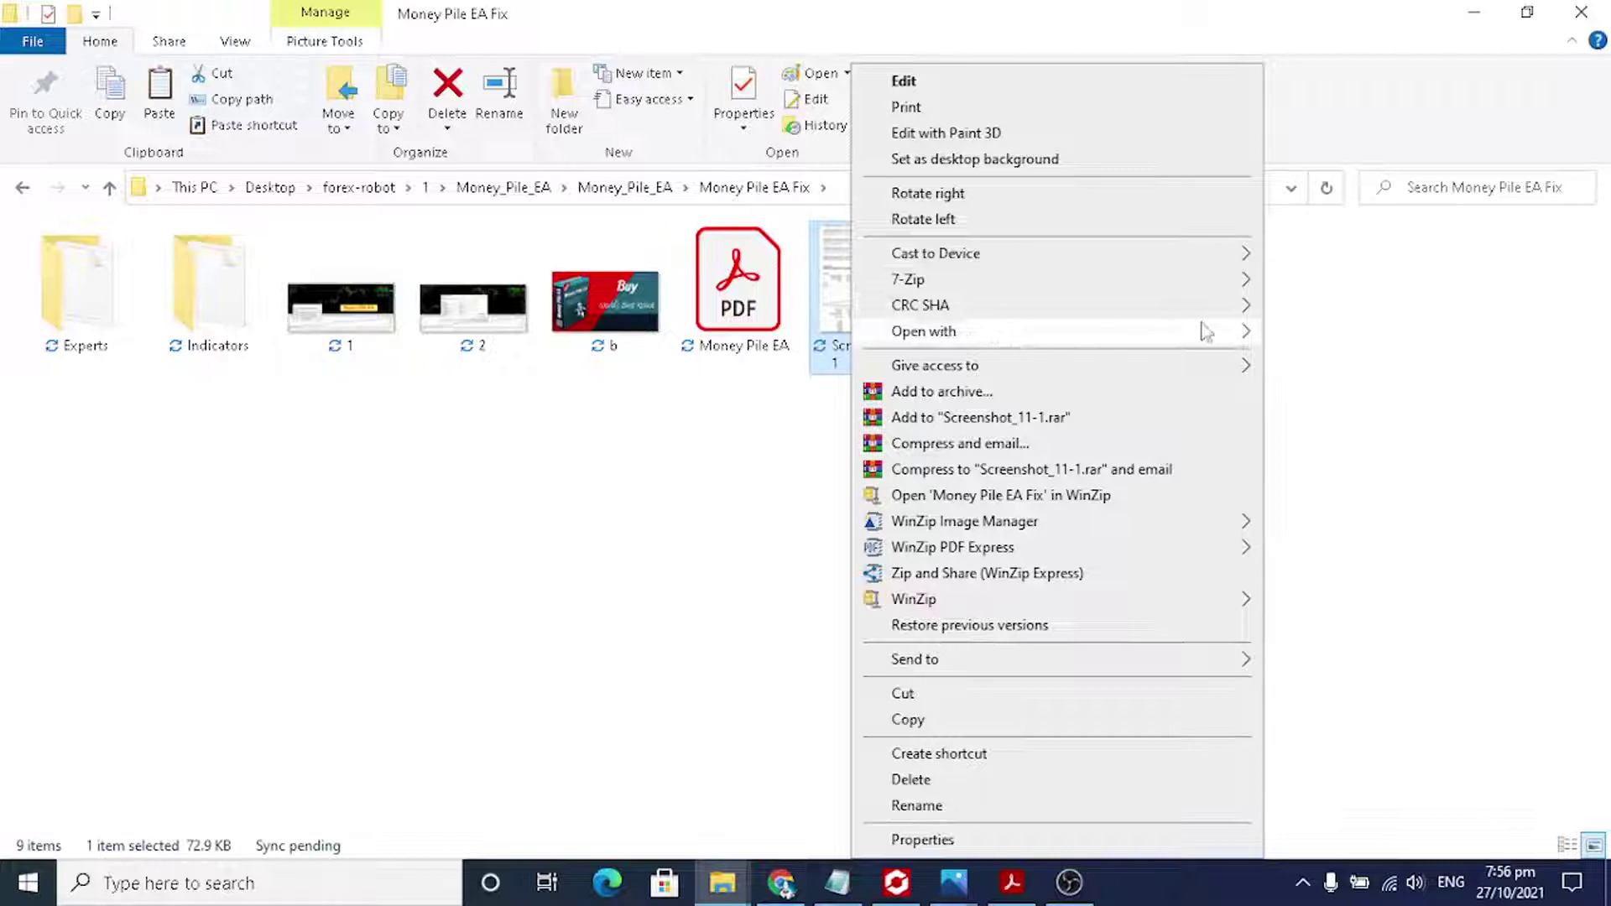
{"action": "mouse_move", "coordinate": [1211, 338]}
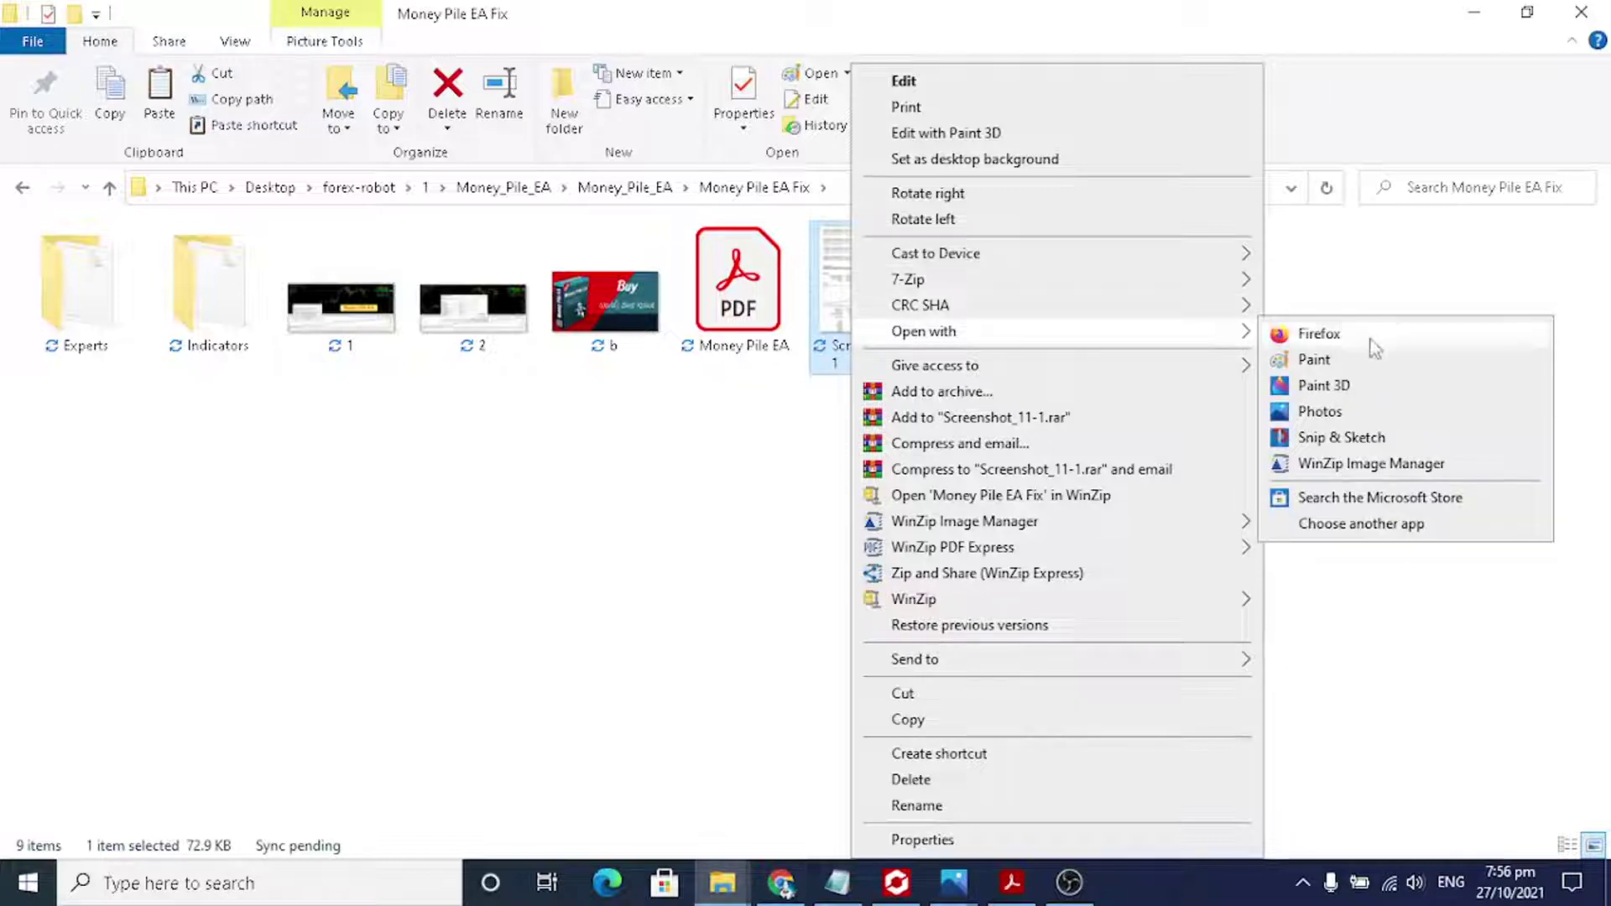
{"action": "left_click", "coordinate": [1314, 359]}
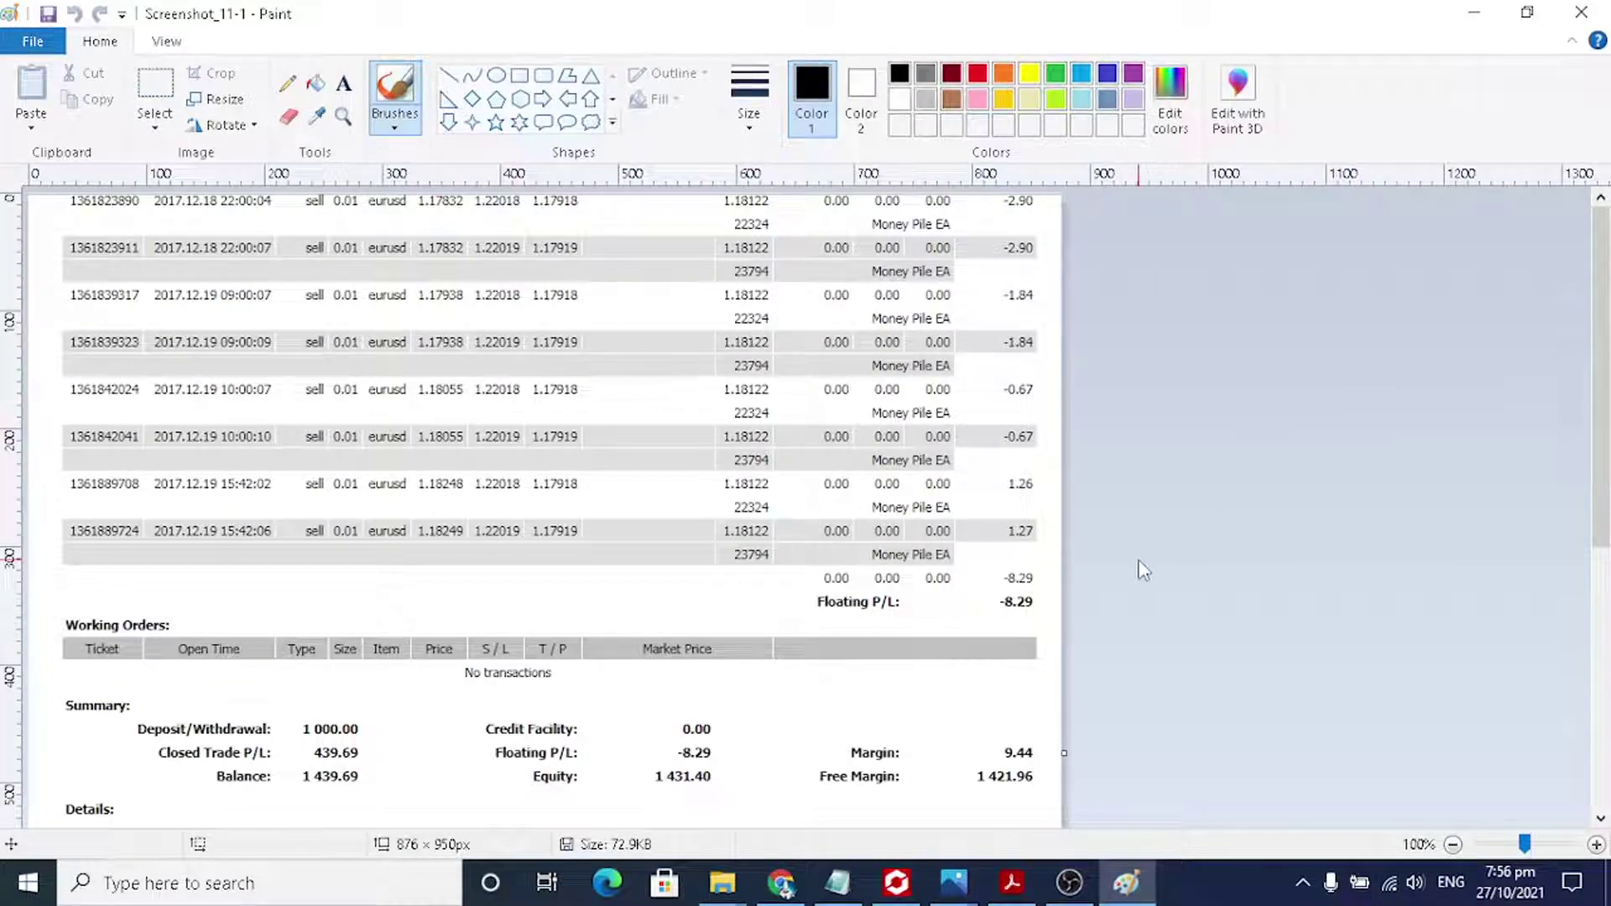
{"action": "scroll", "coordinate": [1156, 554], "scroll_direction": "down", "scroll_amount": 5}
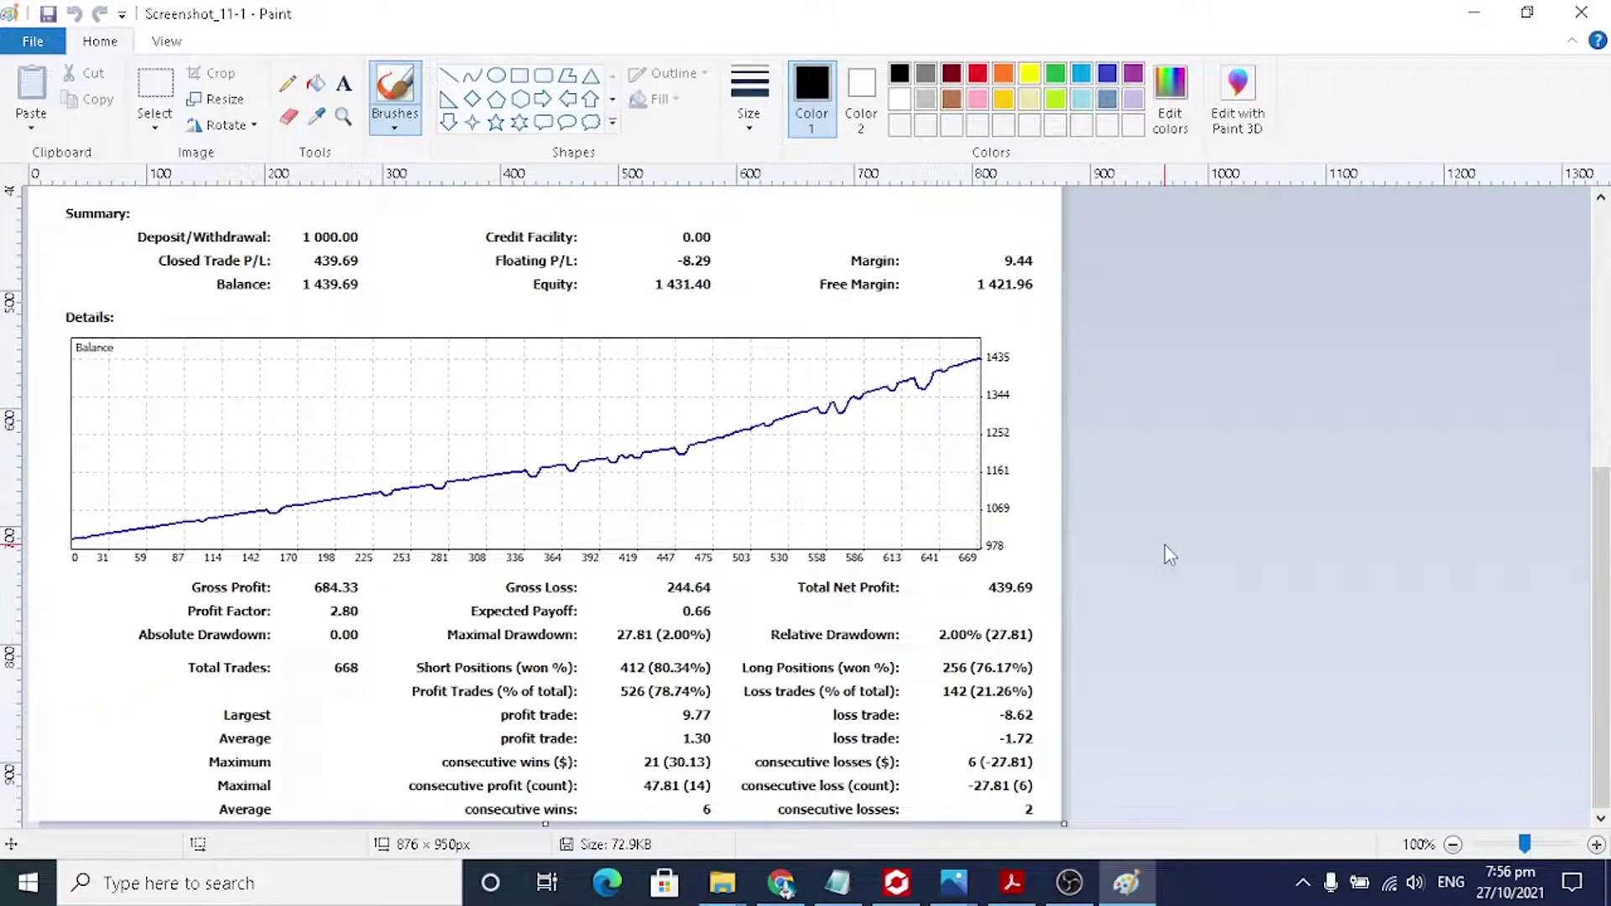
{"action": "scroll", "coordinate": [1170, 549], "scroll_direction": "up", "scroll_amount": 5}
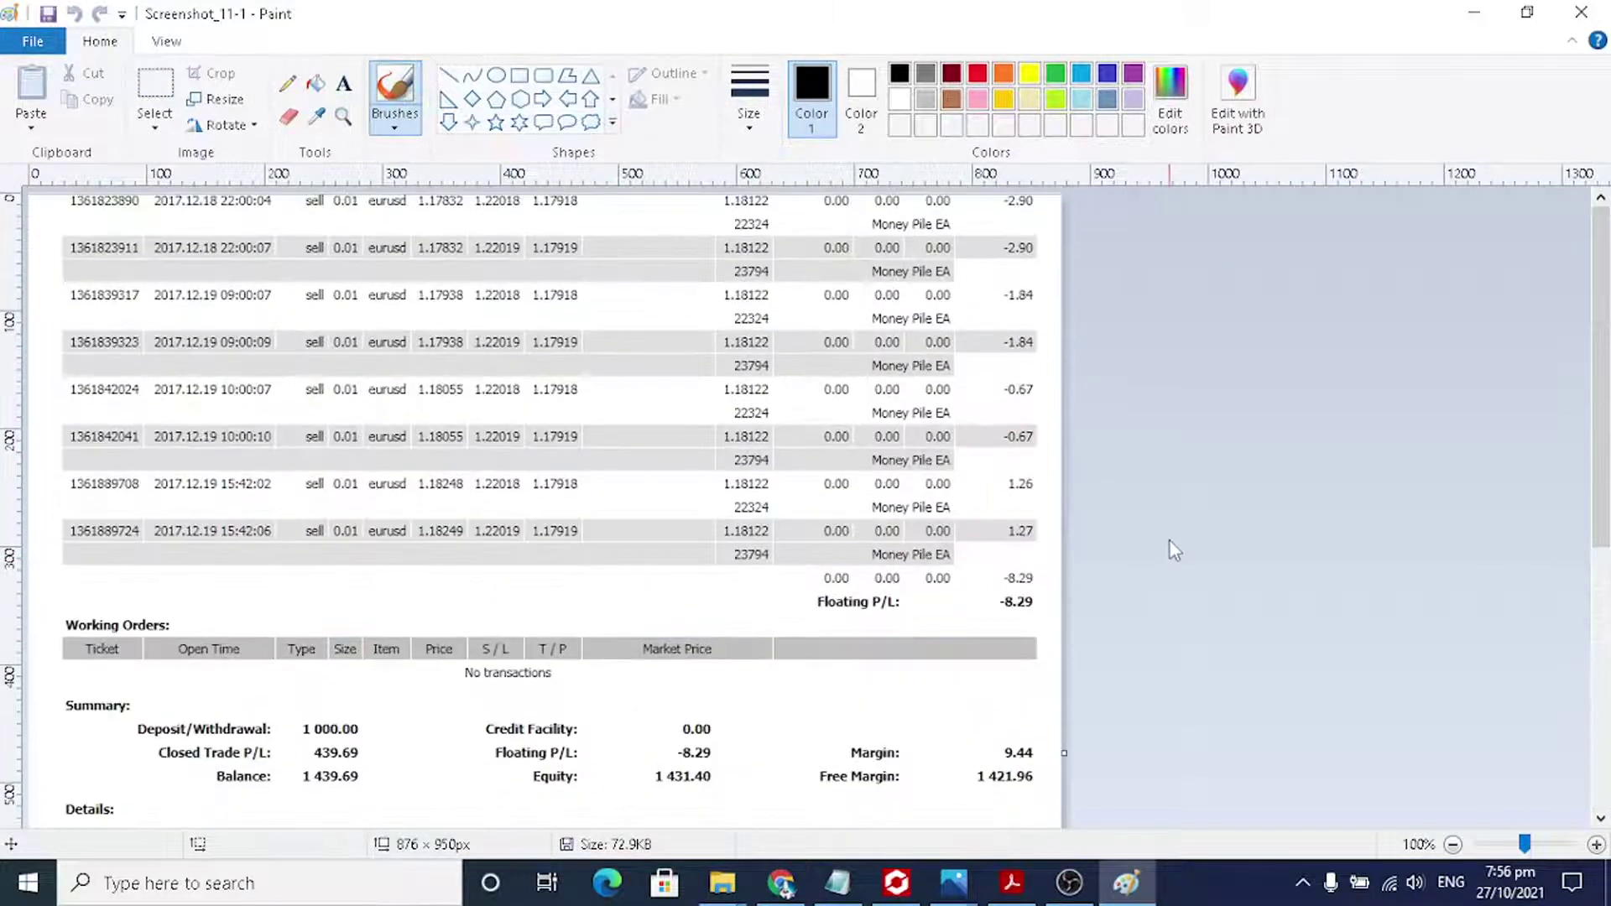
{"action": "left_click", "coordinate": [1581, 12]}
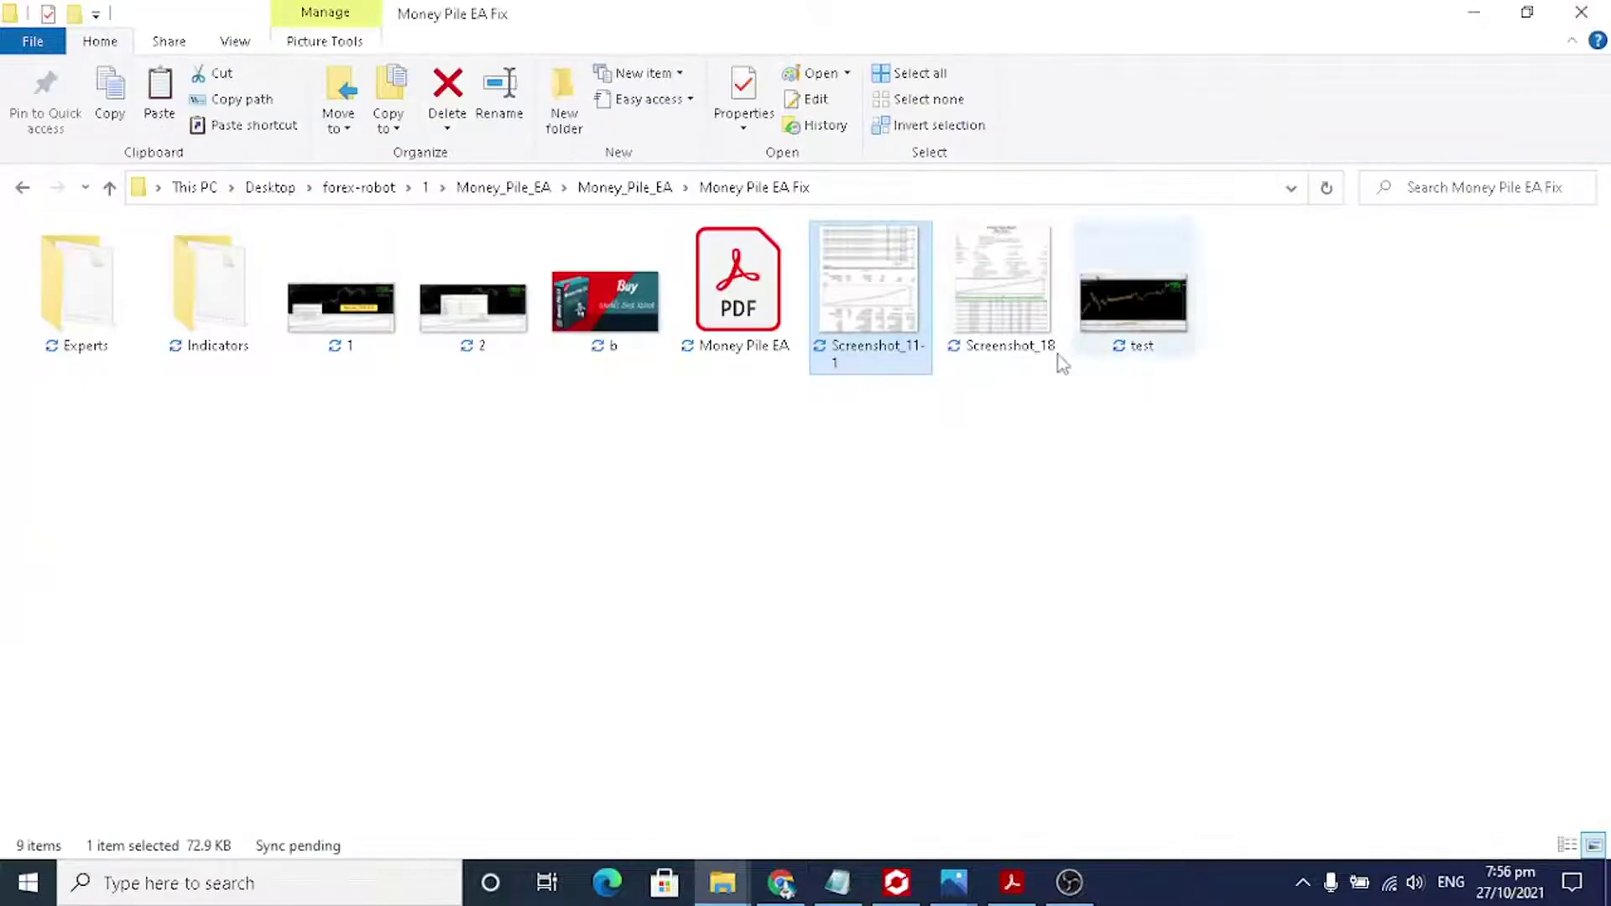
{"action": "right_click", "coordinate": [982, 277]}
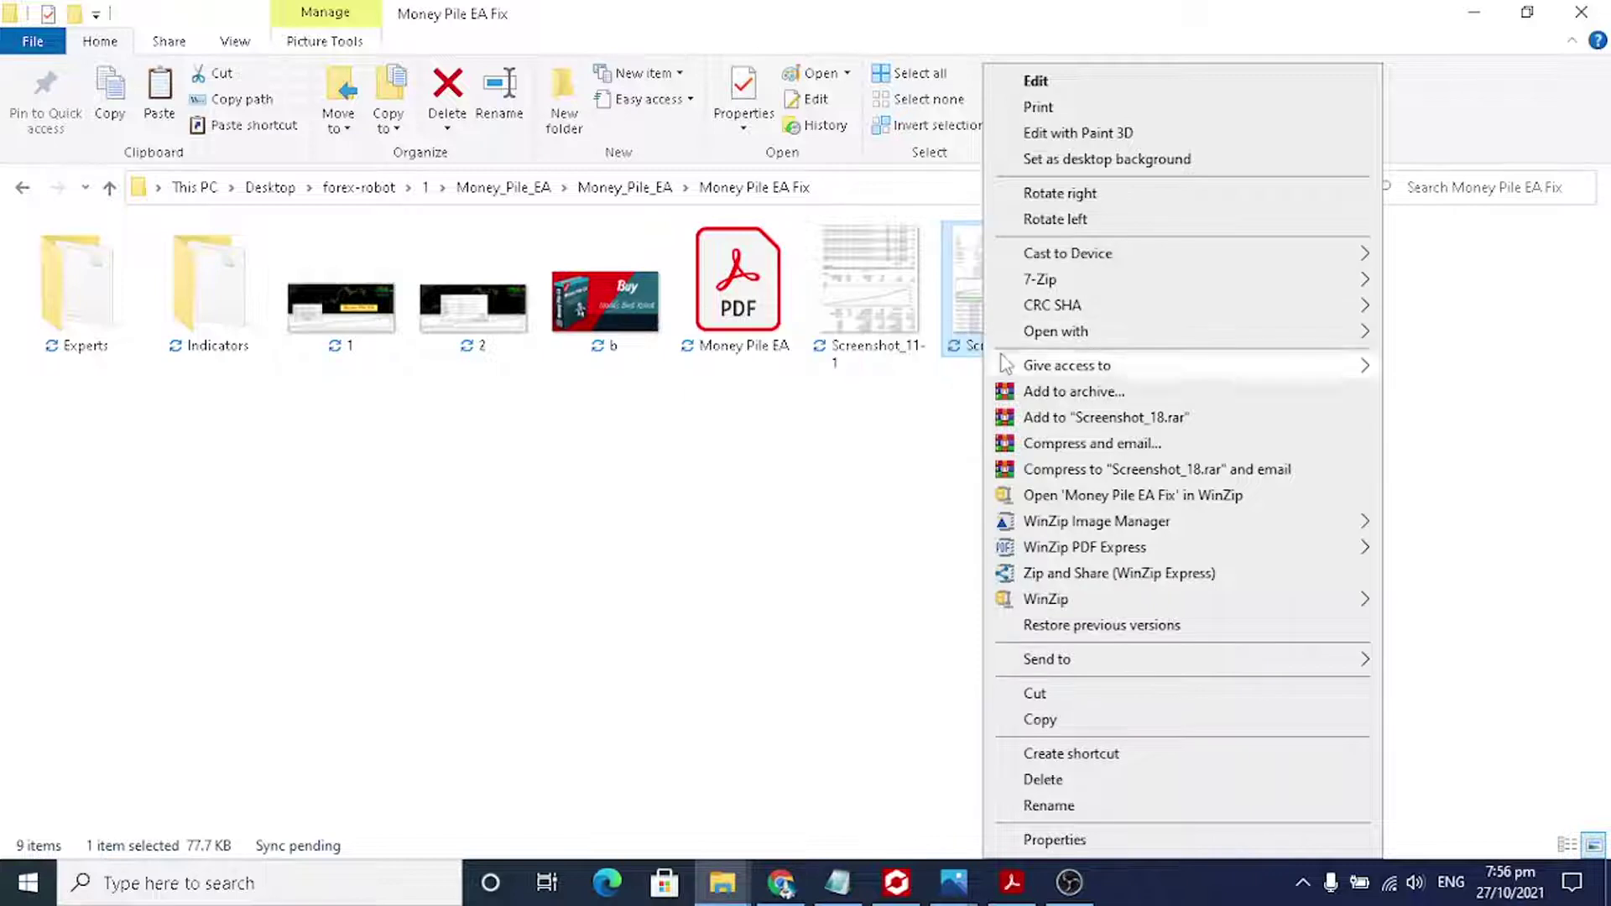
{"action": "mouse_move", "coordinate": [1033, 344]}
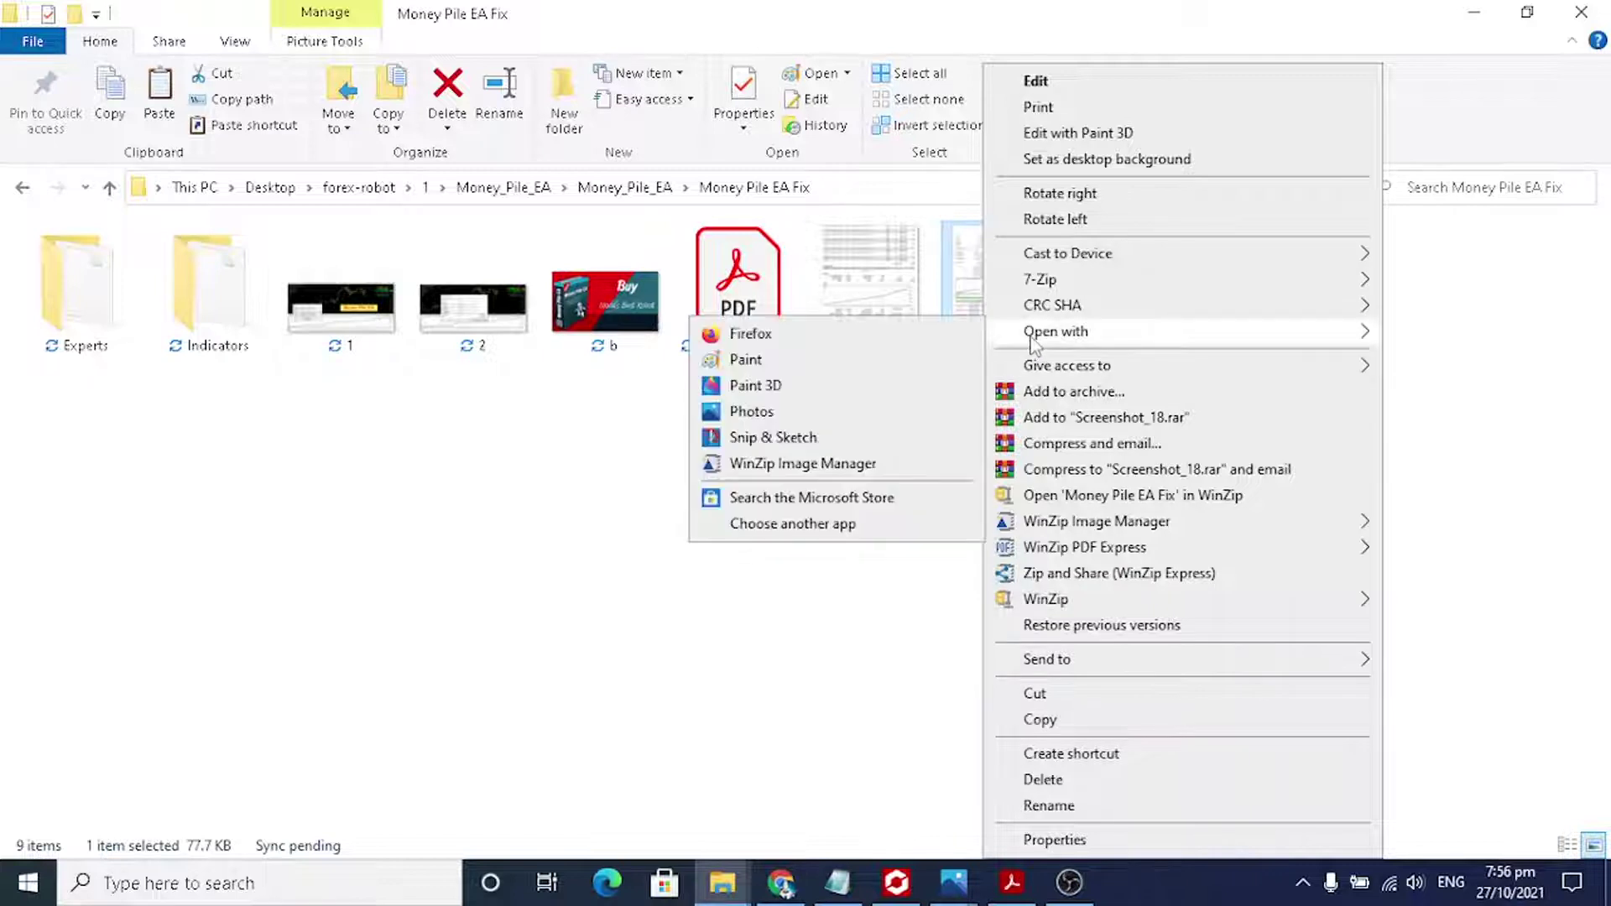
{"action": "left_click", "coordinate": [906, 369]}
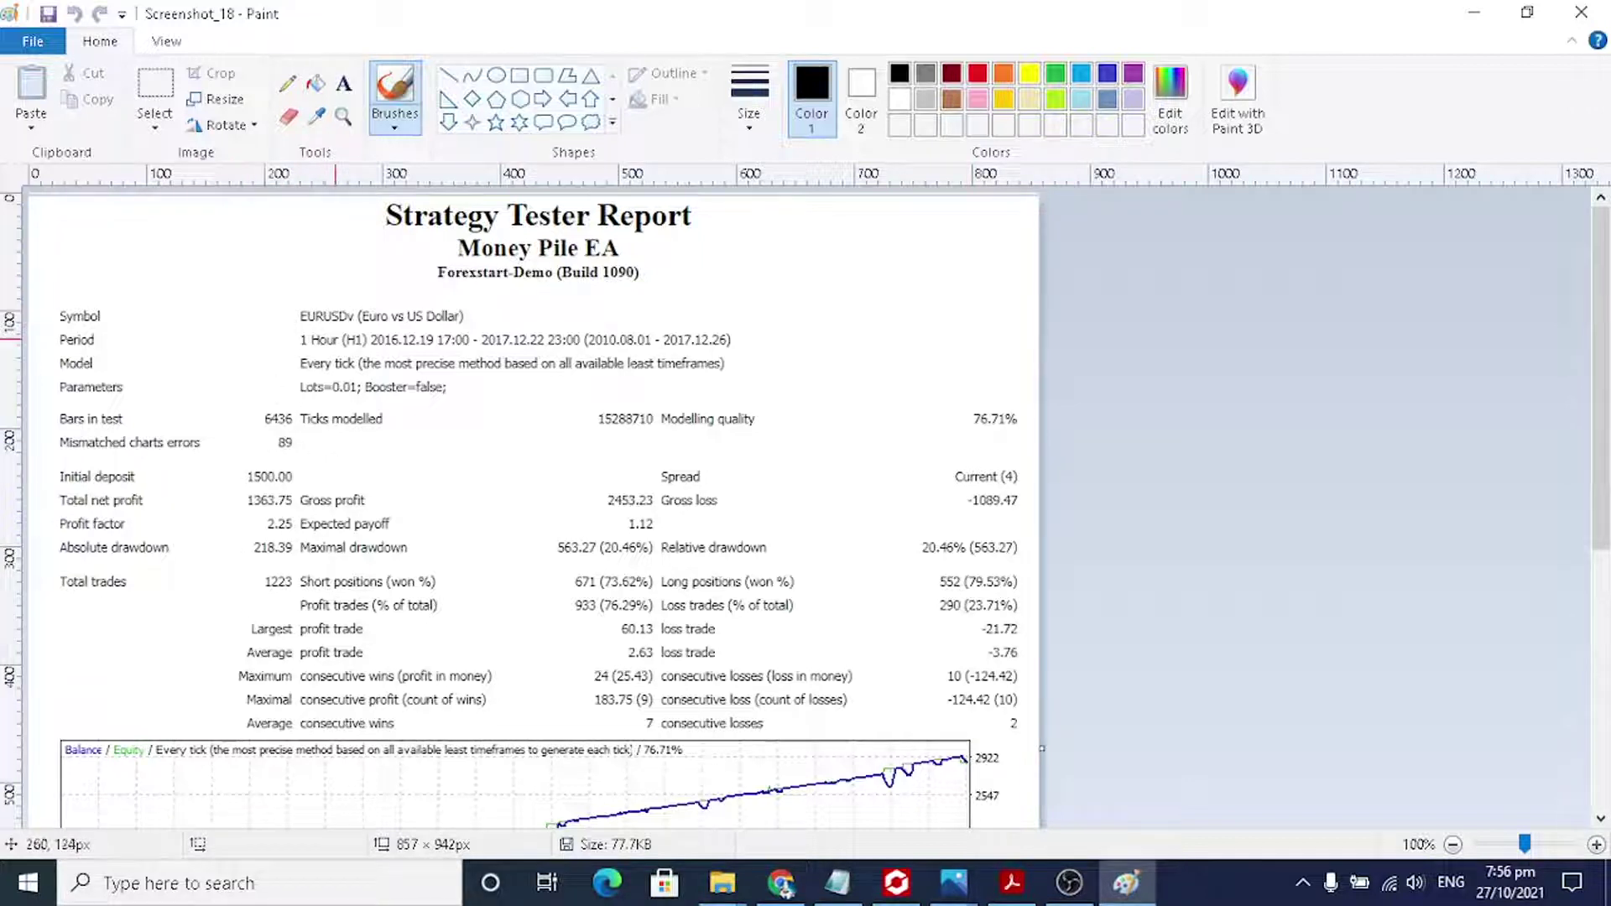
{"action": "scroll", "coordinate": [410, 480], "scroll_direction": "down", "scroll_amount": 3}
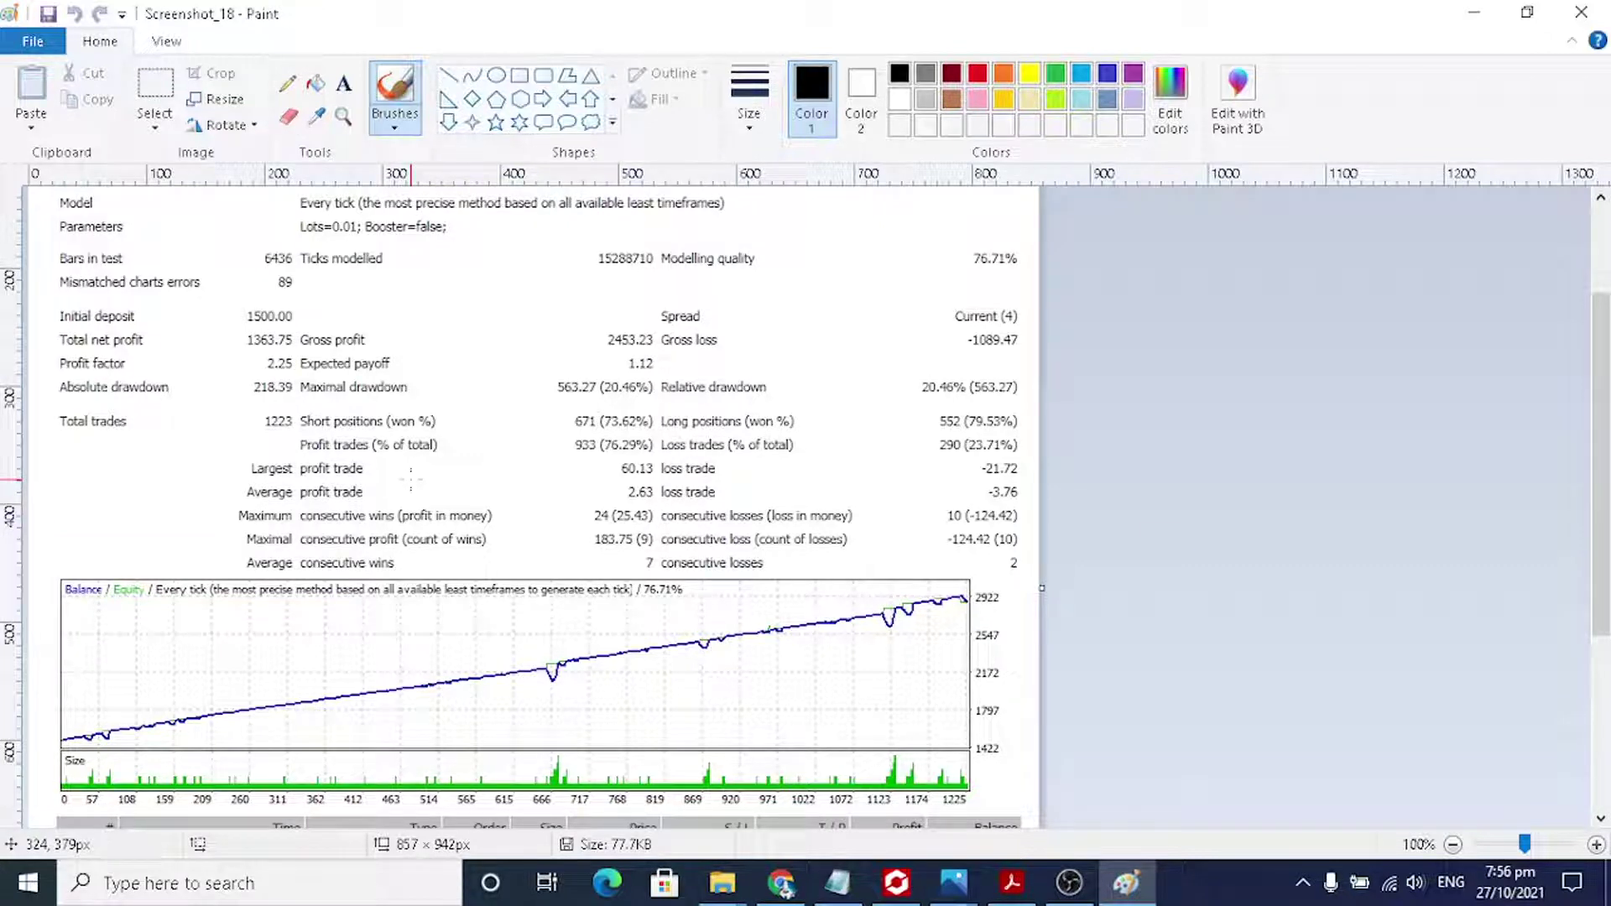
{"action": "scroll", "coordinate": [411, 478], "scroll_direction": "up", "scroll_amount": 3}
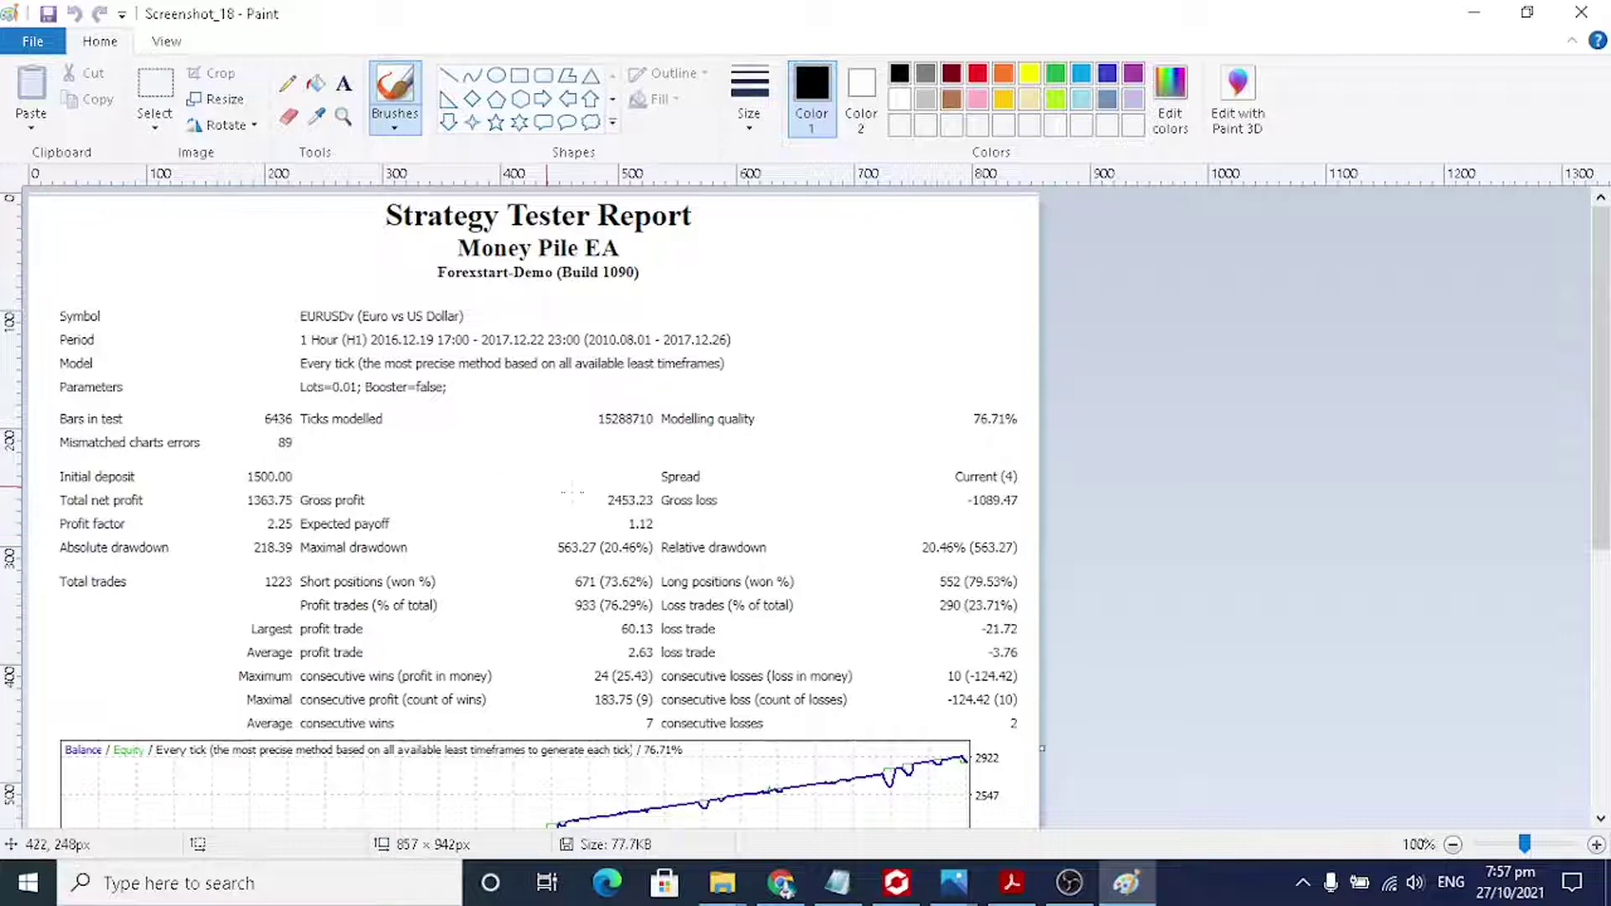
{"action": "scroll", "coordinate": [593, 495], "scroll_direction": "down", "scroll_amount": 2}
{"action": "scroll", "coordinate": [592, 494], "scroll_direction": "down", "scroll_amount": 3}
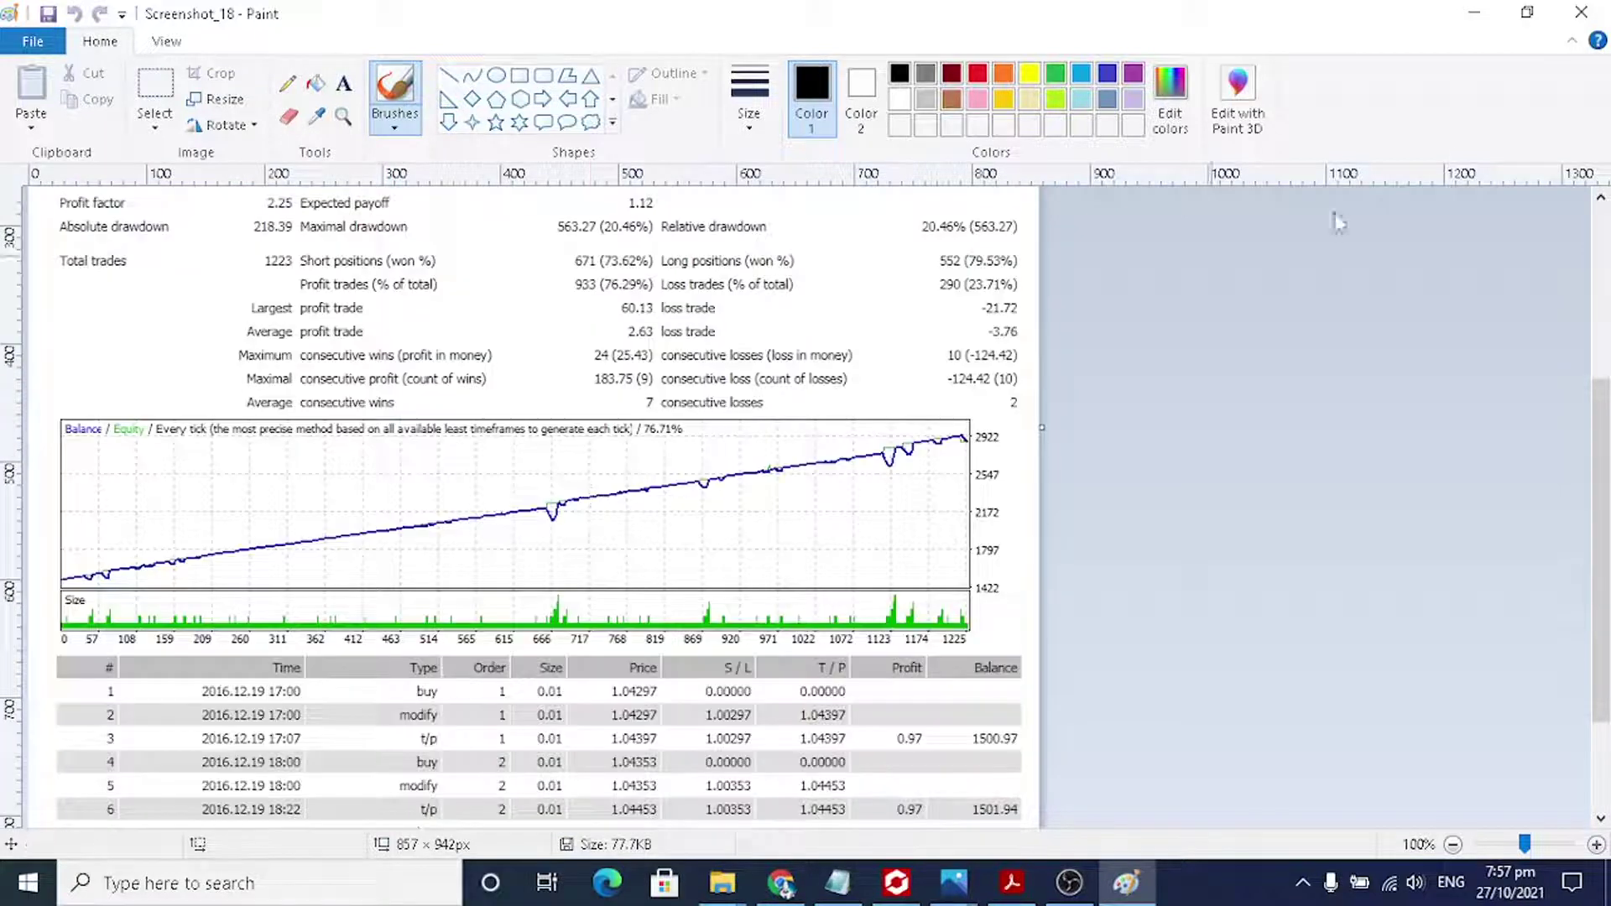
{"action": "left_click", "coordinate": [1581, 12]}
{"action": "left_click", "coordinate": [898, 571]}
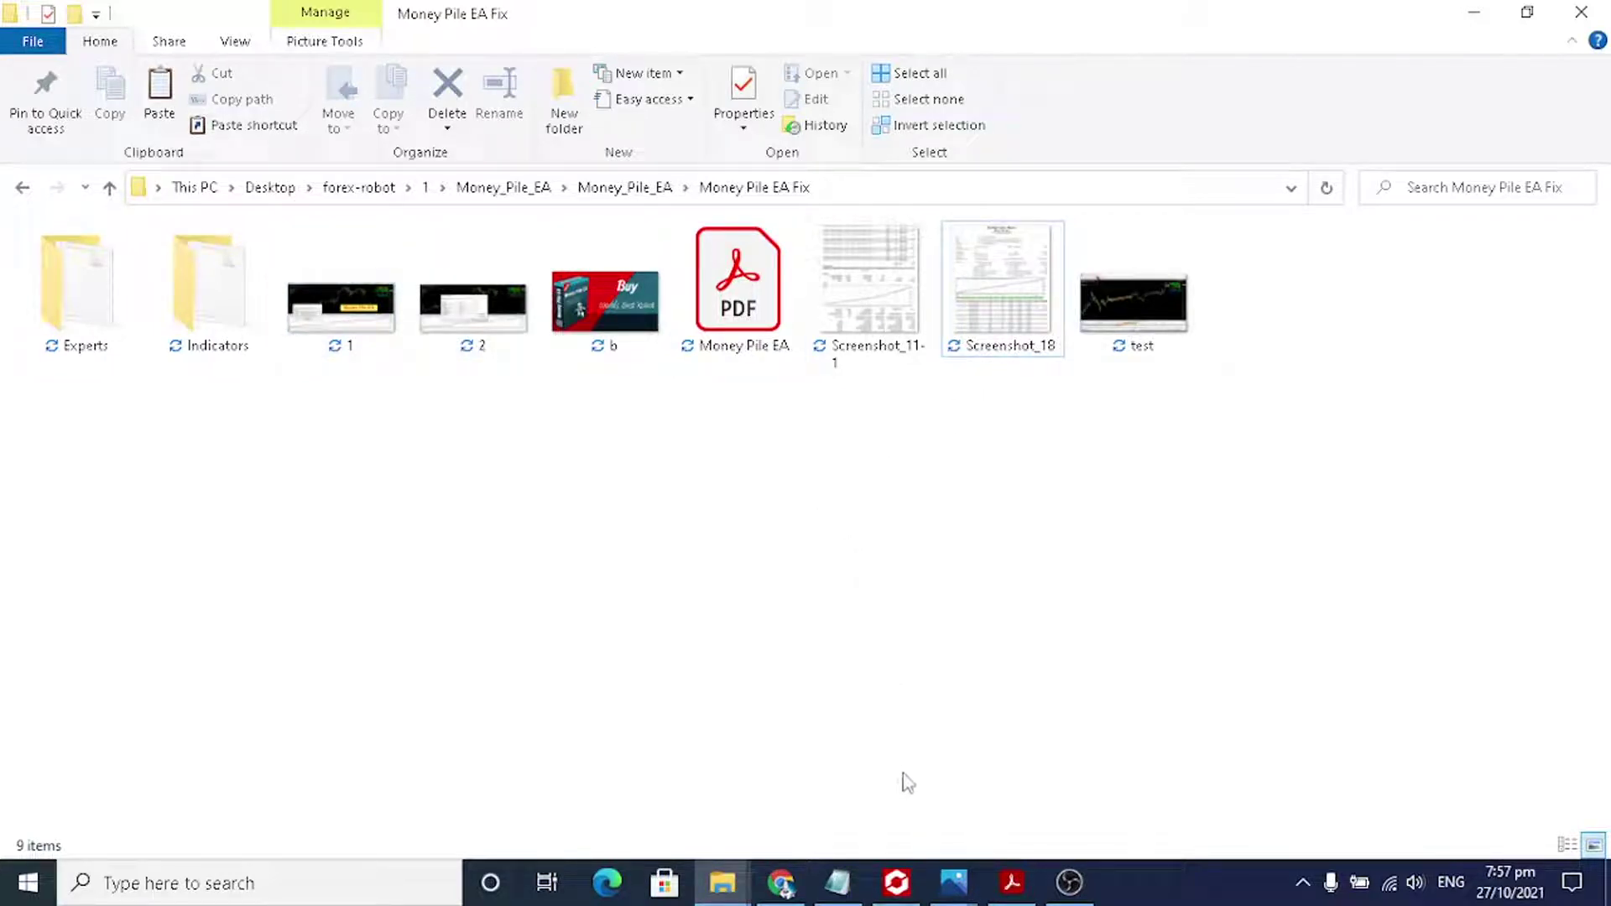
Delete NewsAlert through the EURUSD H1 chart's Indicators List, removing the Forex Factory overlay
{"action": "left_click", "coordinate": [900, 881]}
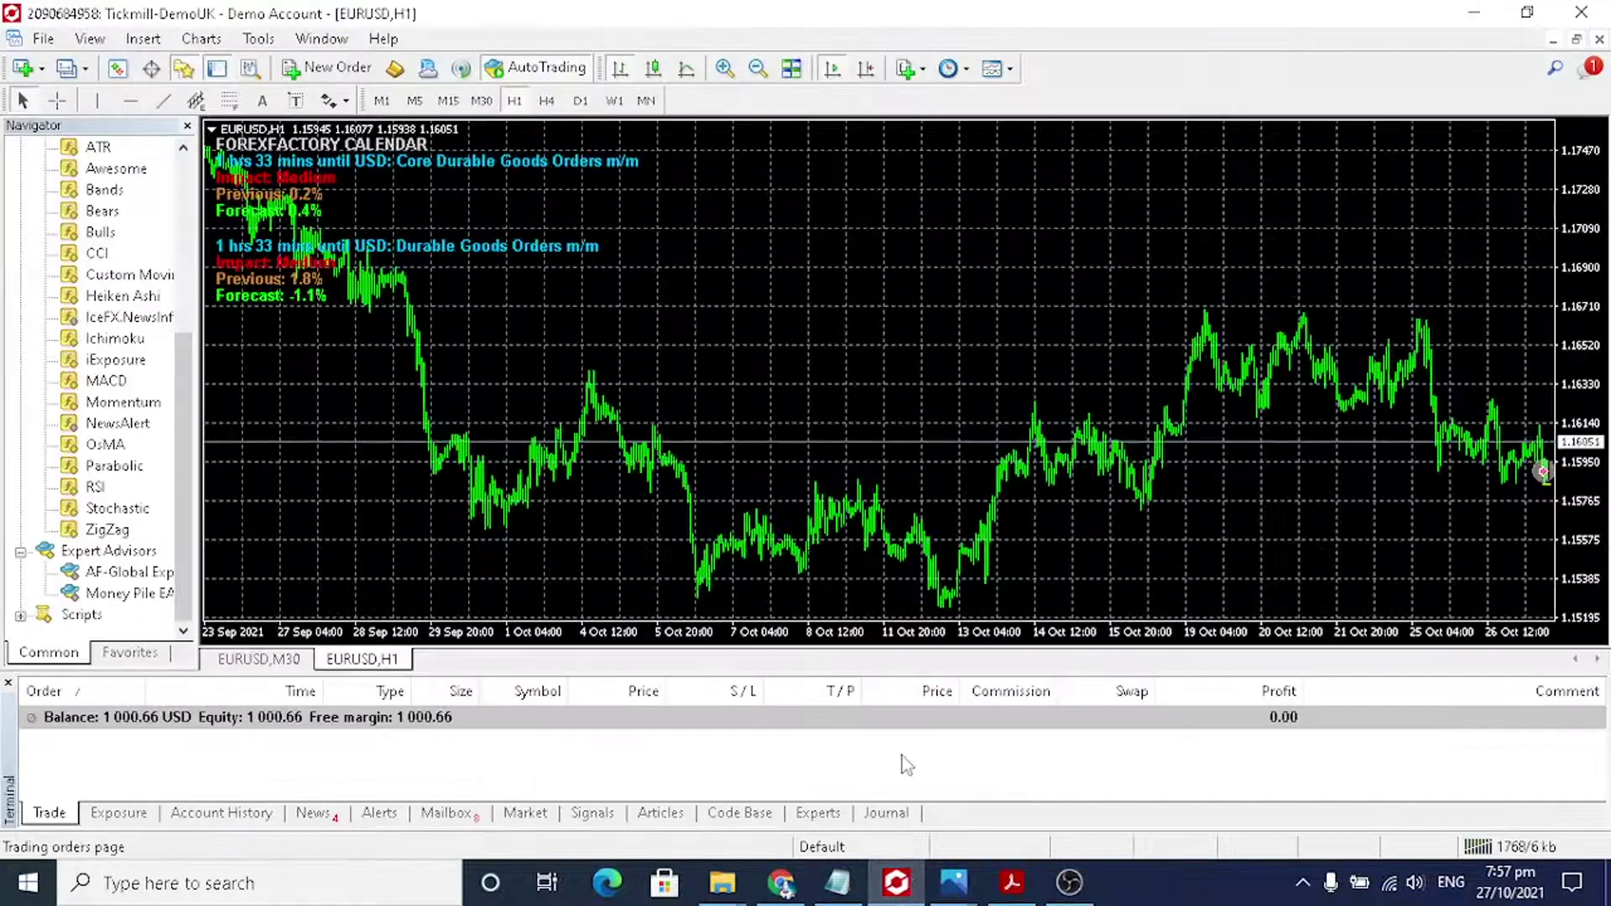
{"action": "left_click", "coordinate": [183, 186]}
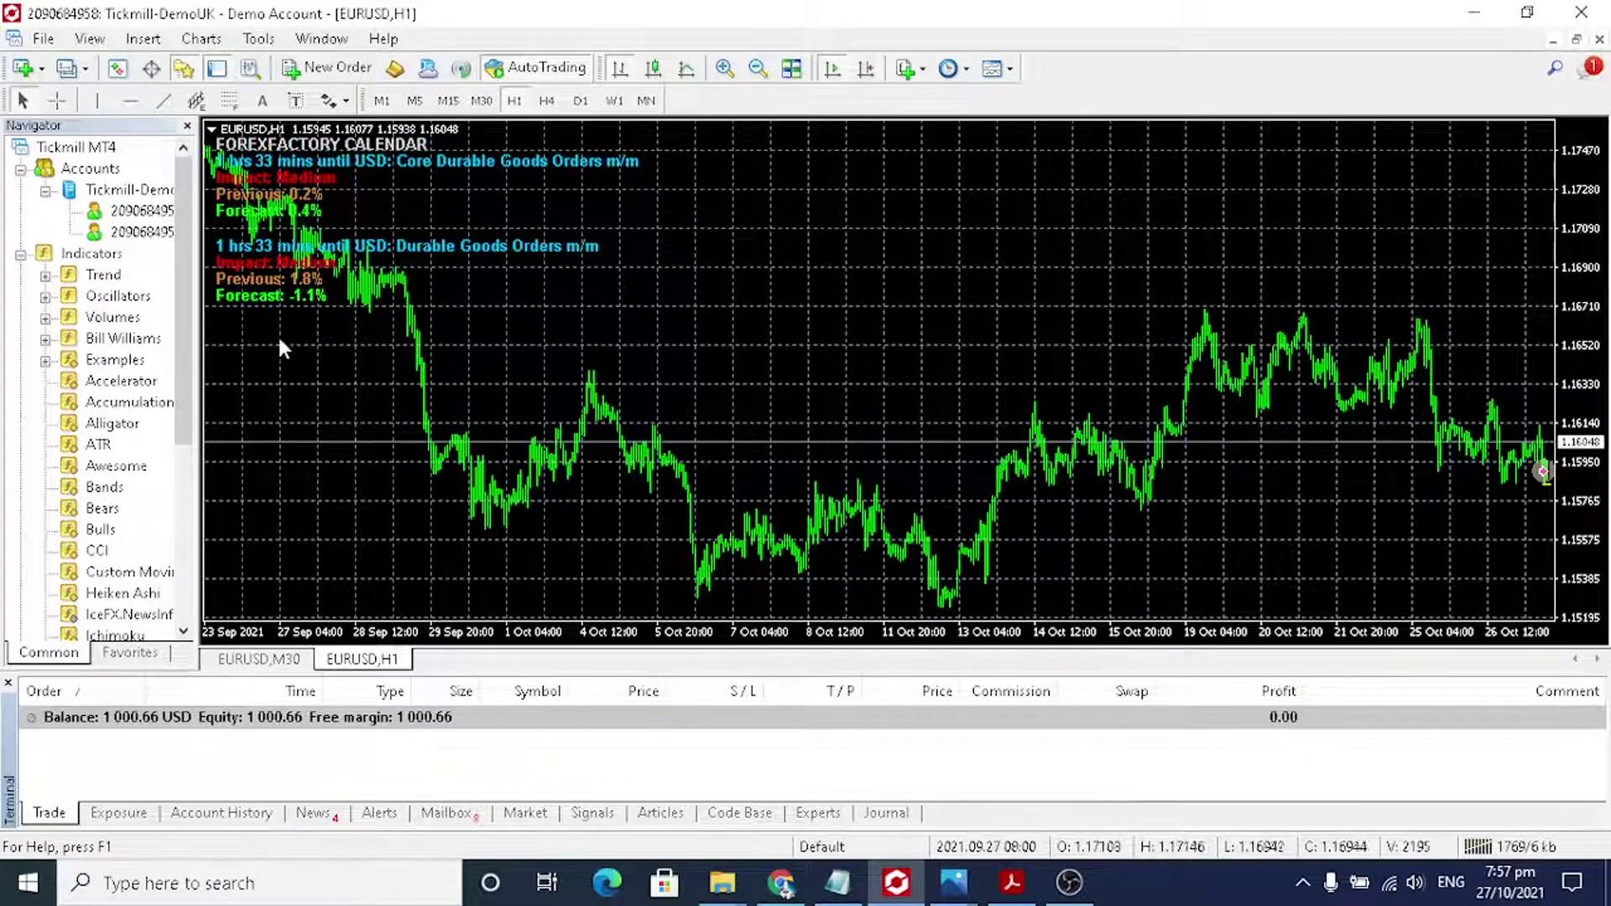
{"action": "right_click", "coordinate": [520, 331]}
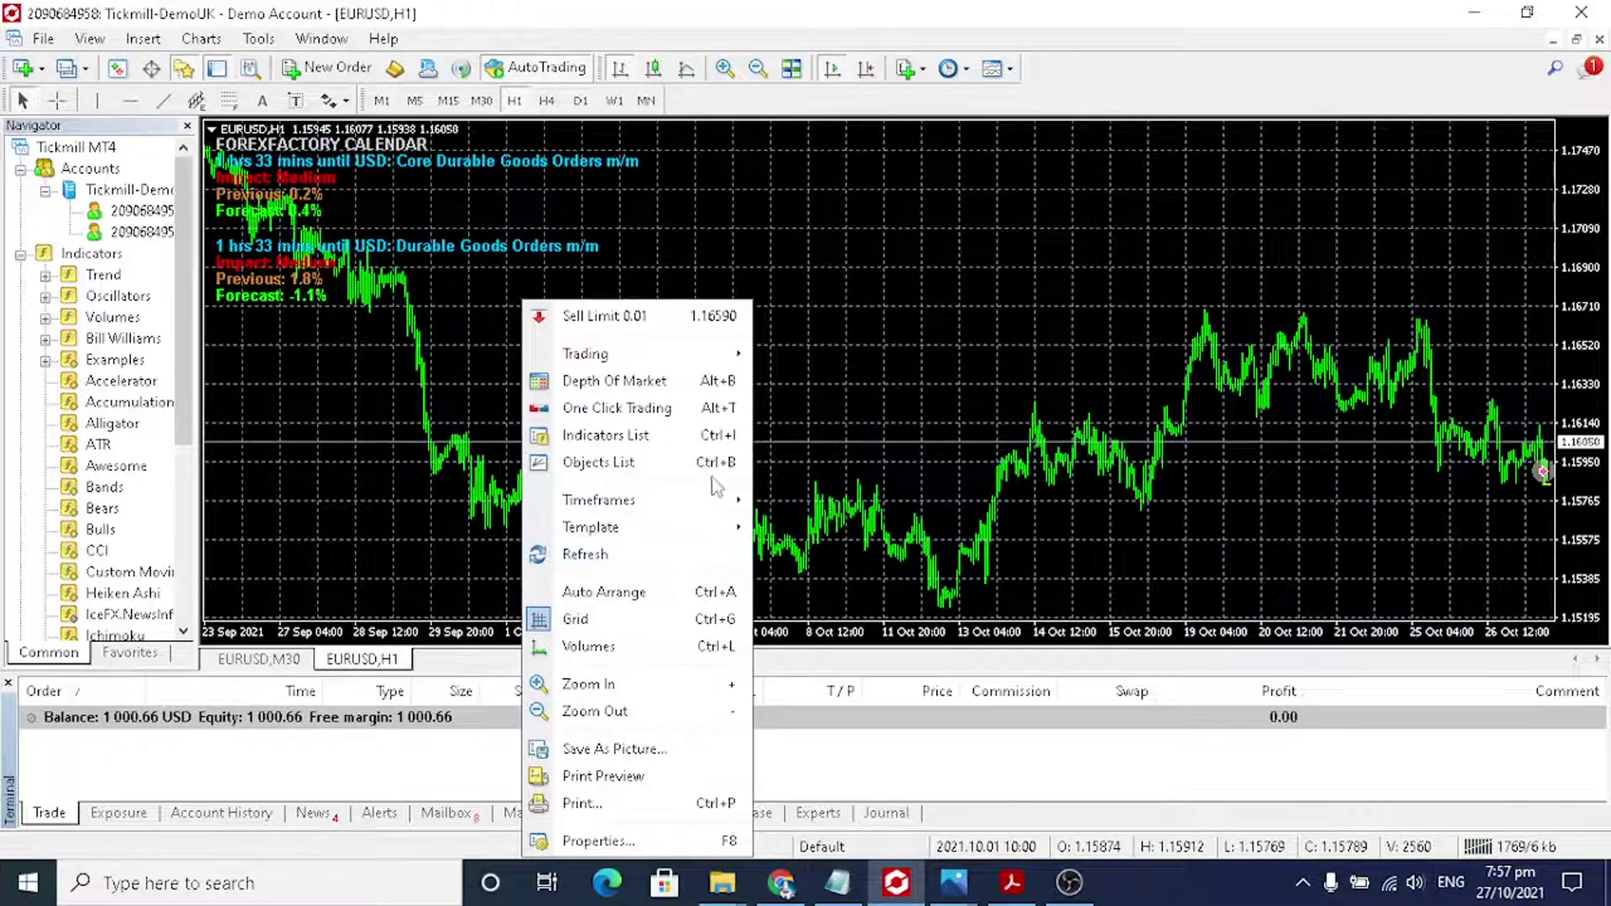
{"action": "left_click", "coordinate": [673, 433]}
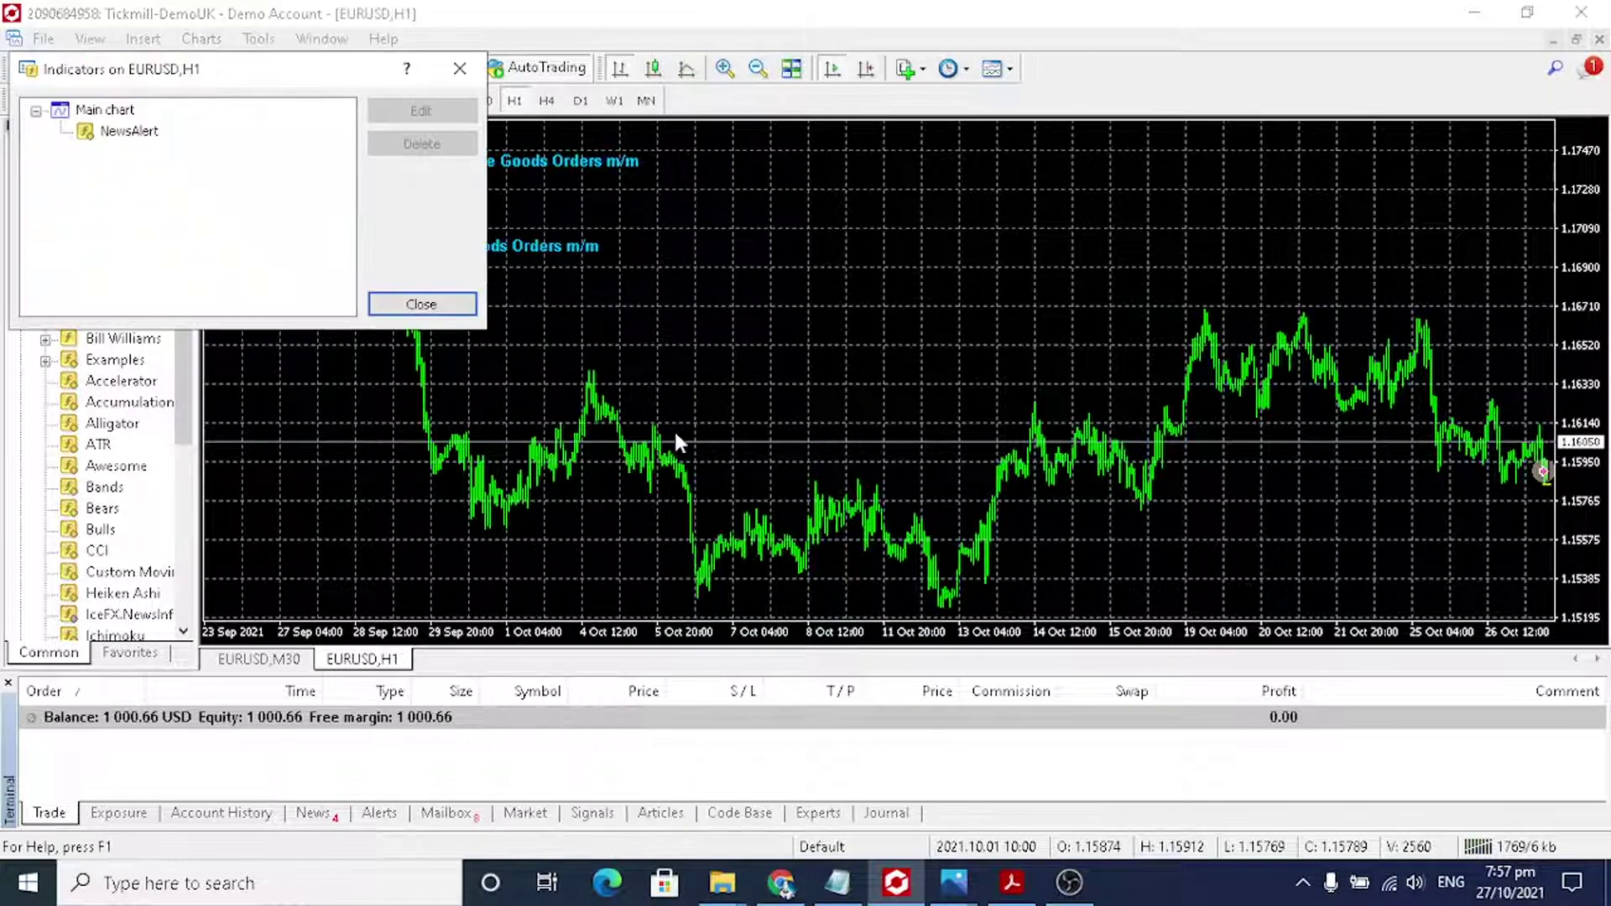
{"action": "left_click", "coordinate": [132, 131]}
{"action": "left_click", "coordinate": [392, 148]}
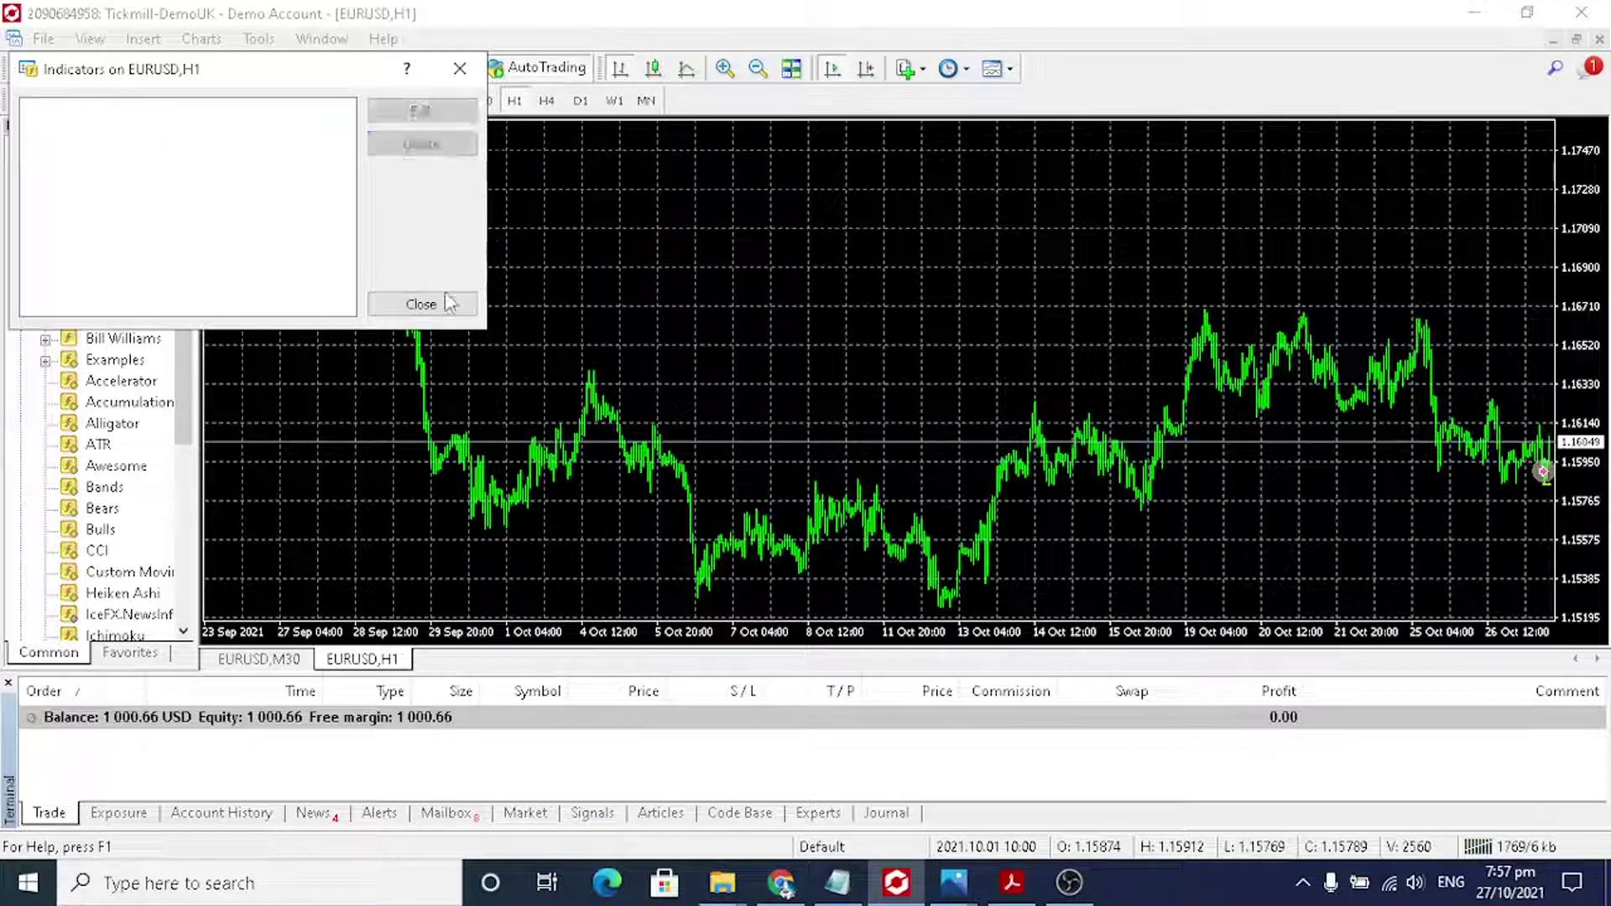
{"action": "left_click", "coordinate": [421, 304]}
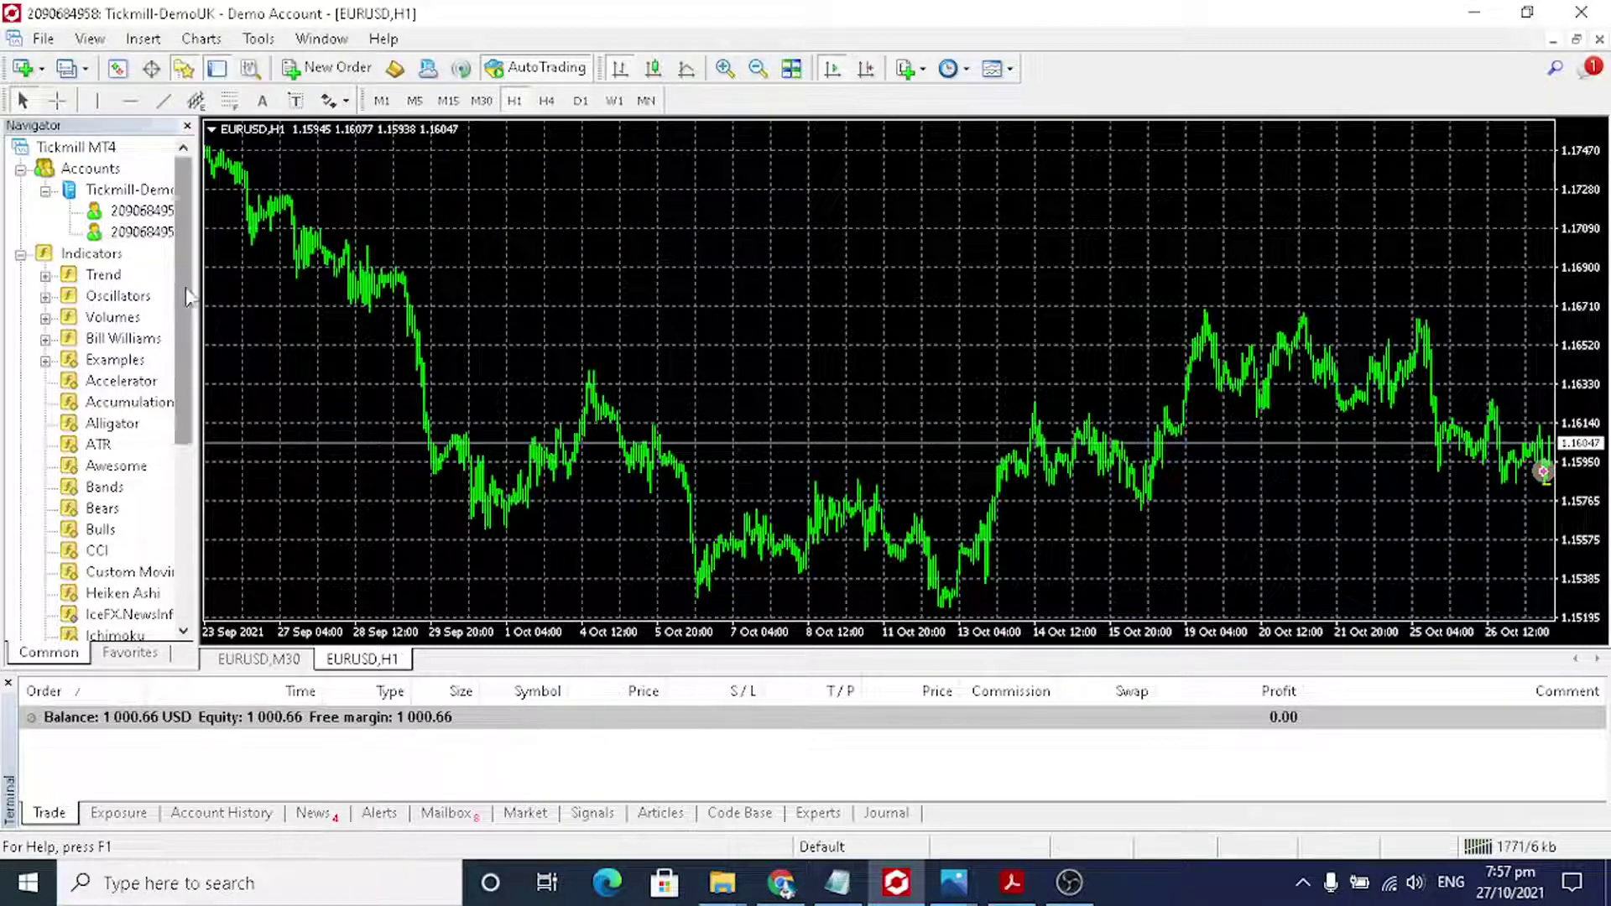
{"action": "scroll", "coordinate": [200, 311], "scroll_direction": "down", "scroll_amount": 3}
{"action": "scroll", "coordinate": [213, 386], "scroll_direction": "down", "scroll_amount": 3}
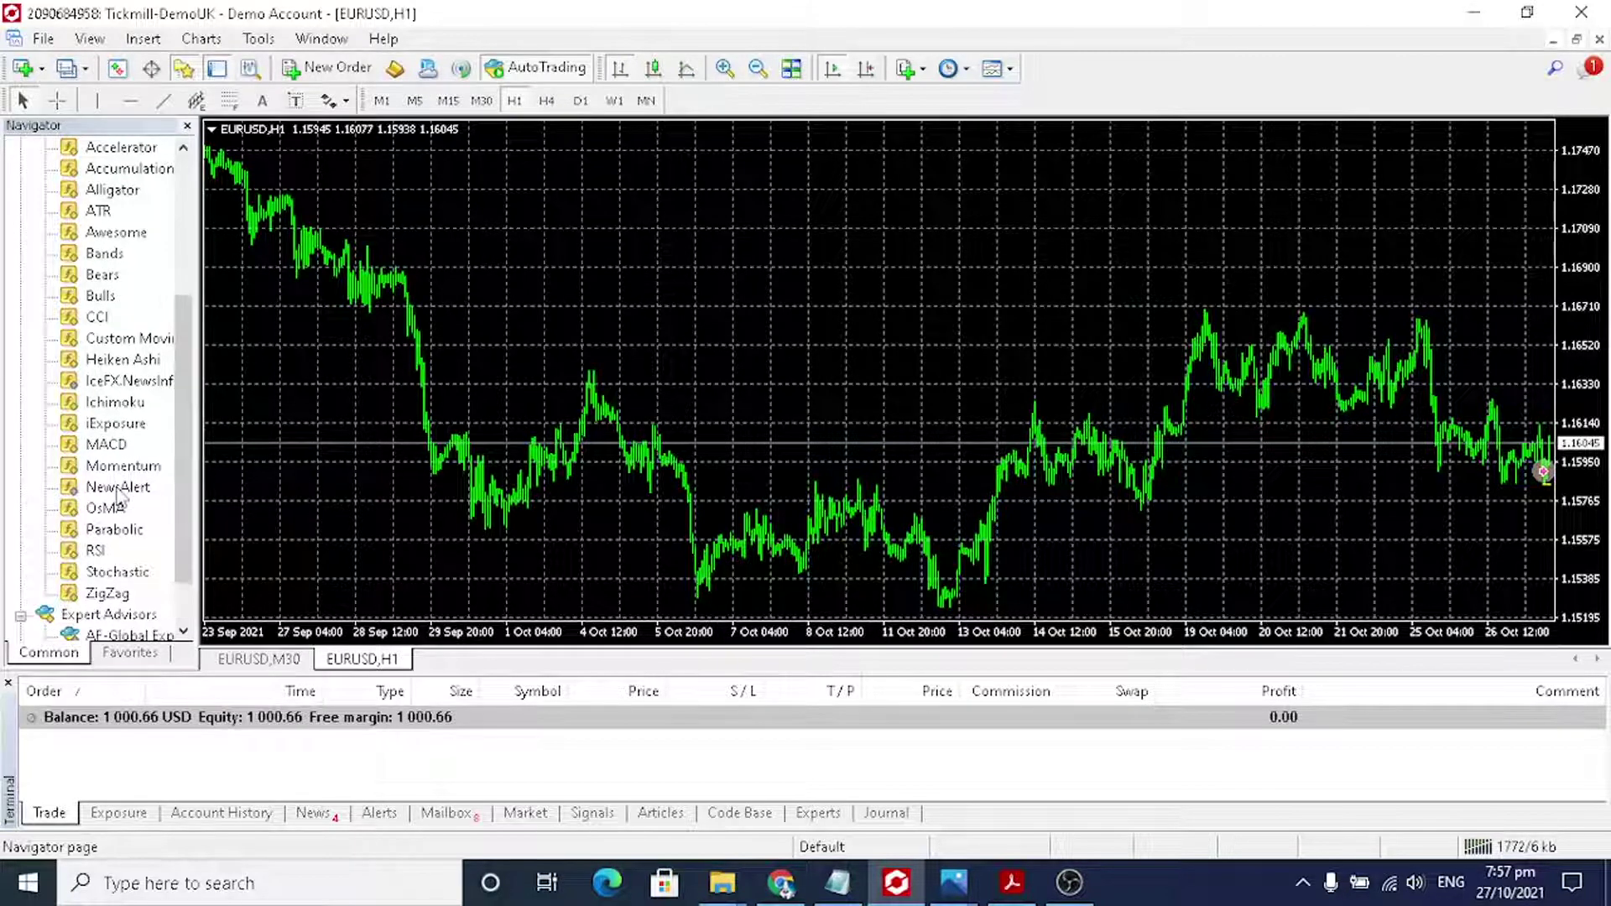
Attach NewsAlert from the Navigator to the EURUSD H1 chart with default inputs
{"action": "double_click", "coordinate": [117, 488]}
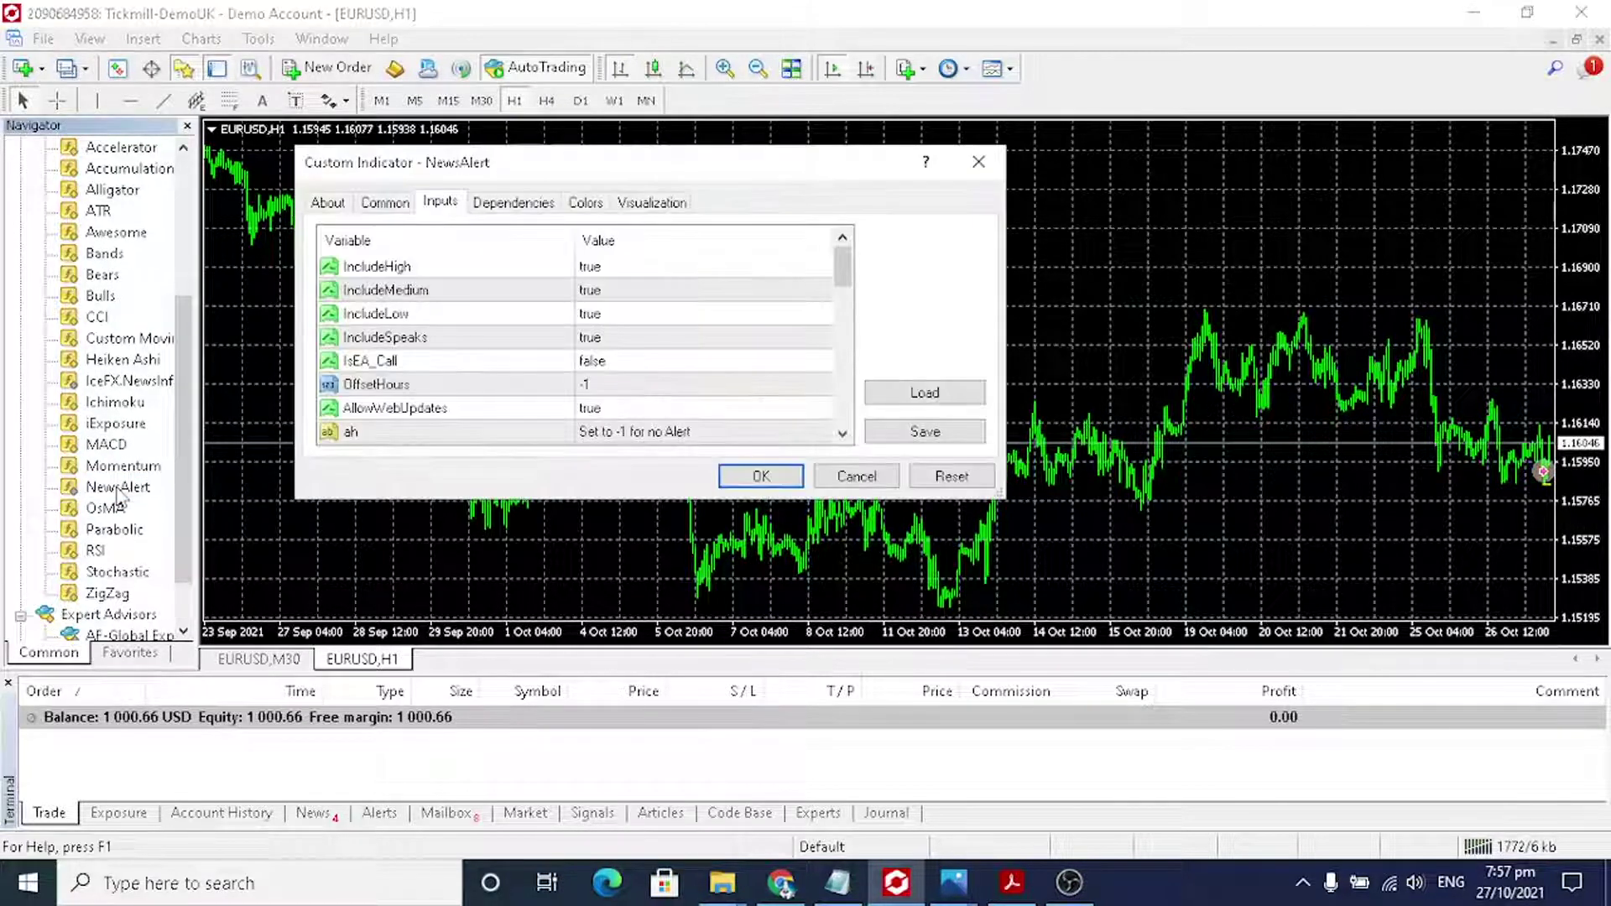
{"action": "left_click", "coordinate": [738, 478]}
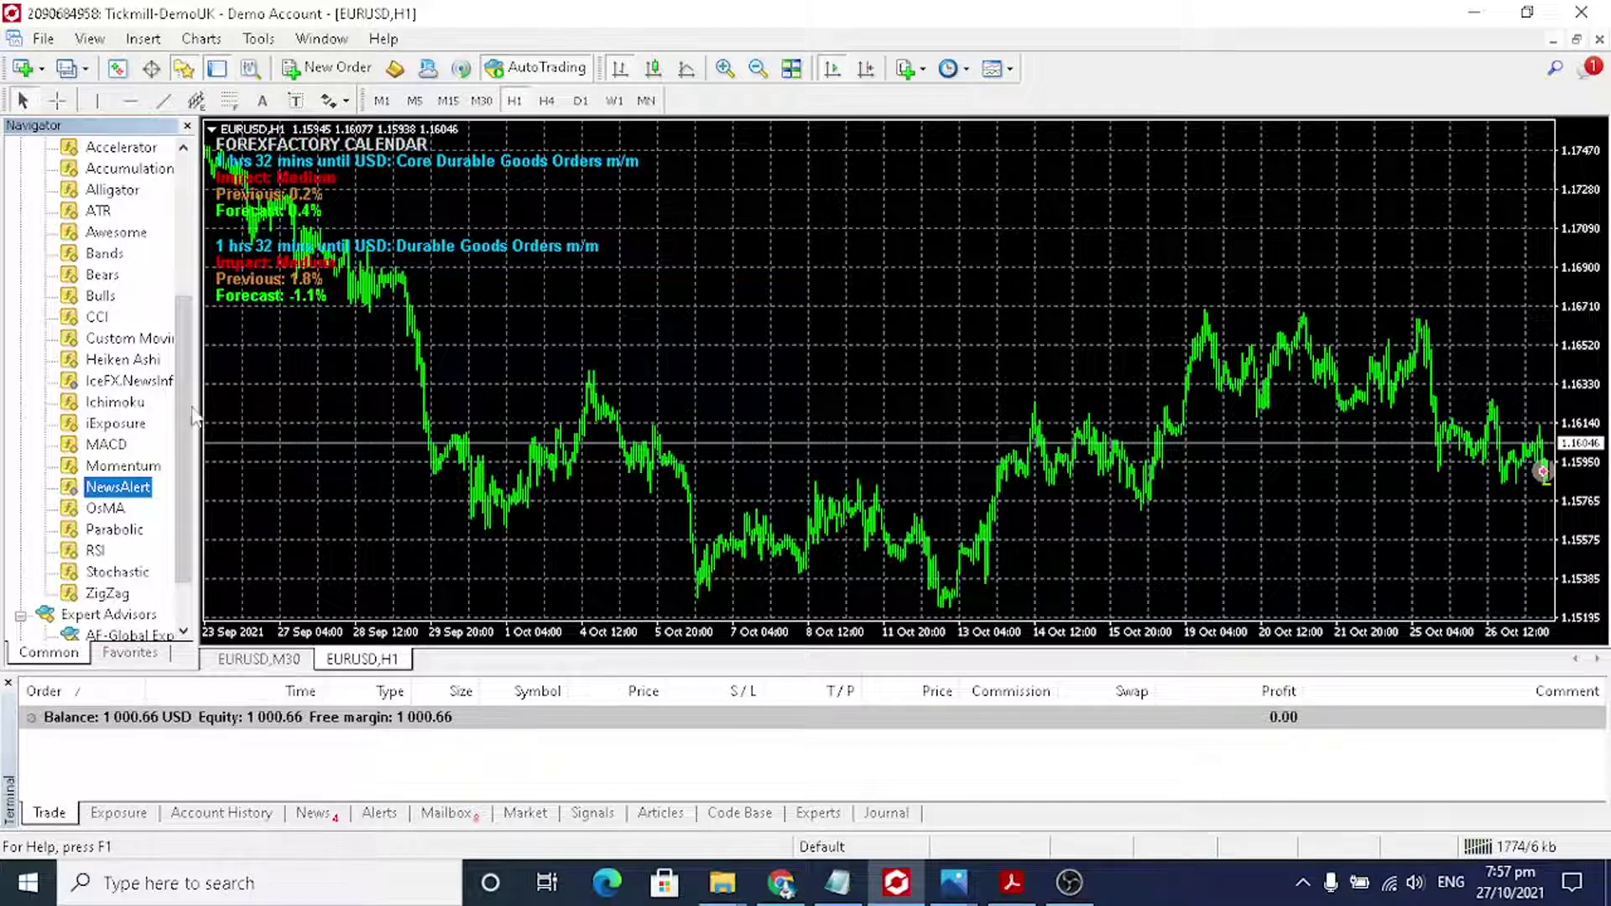
{"action": "scroll", "coordinate": [200, 326], "scroll_direction": "up", "scroll_amount": 3}
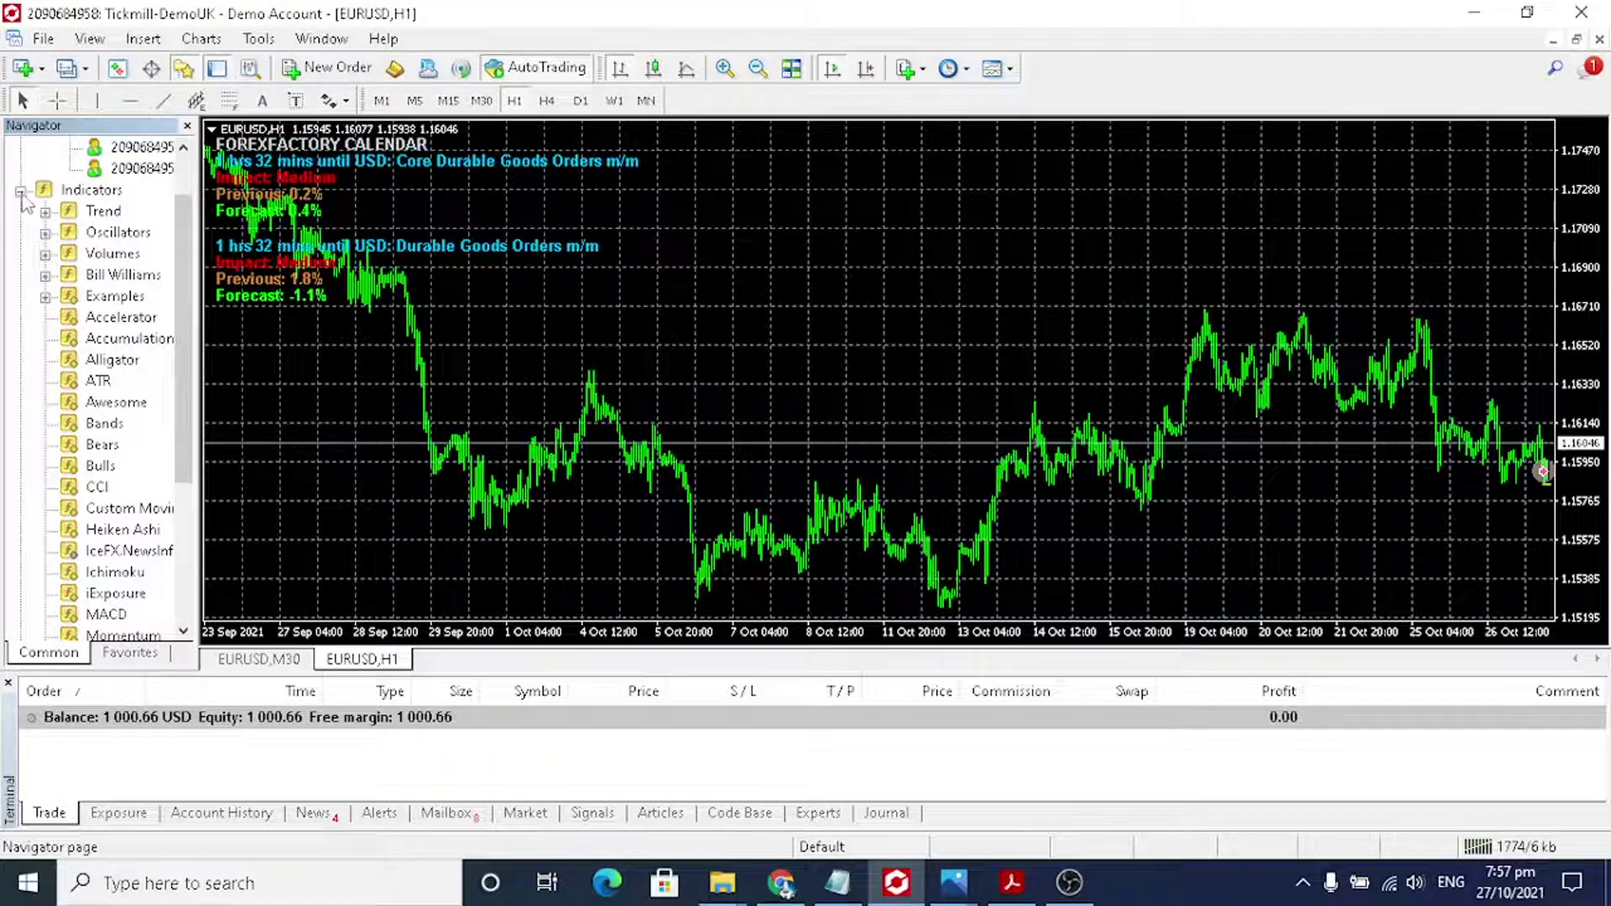
Attach Money Pile EA_Fixed to EURUSD H1 with default inputs, dismiss its Work Fine alert, zoom in
{"action": "left_click", "coordinate": [20, 192]}
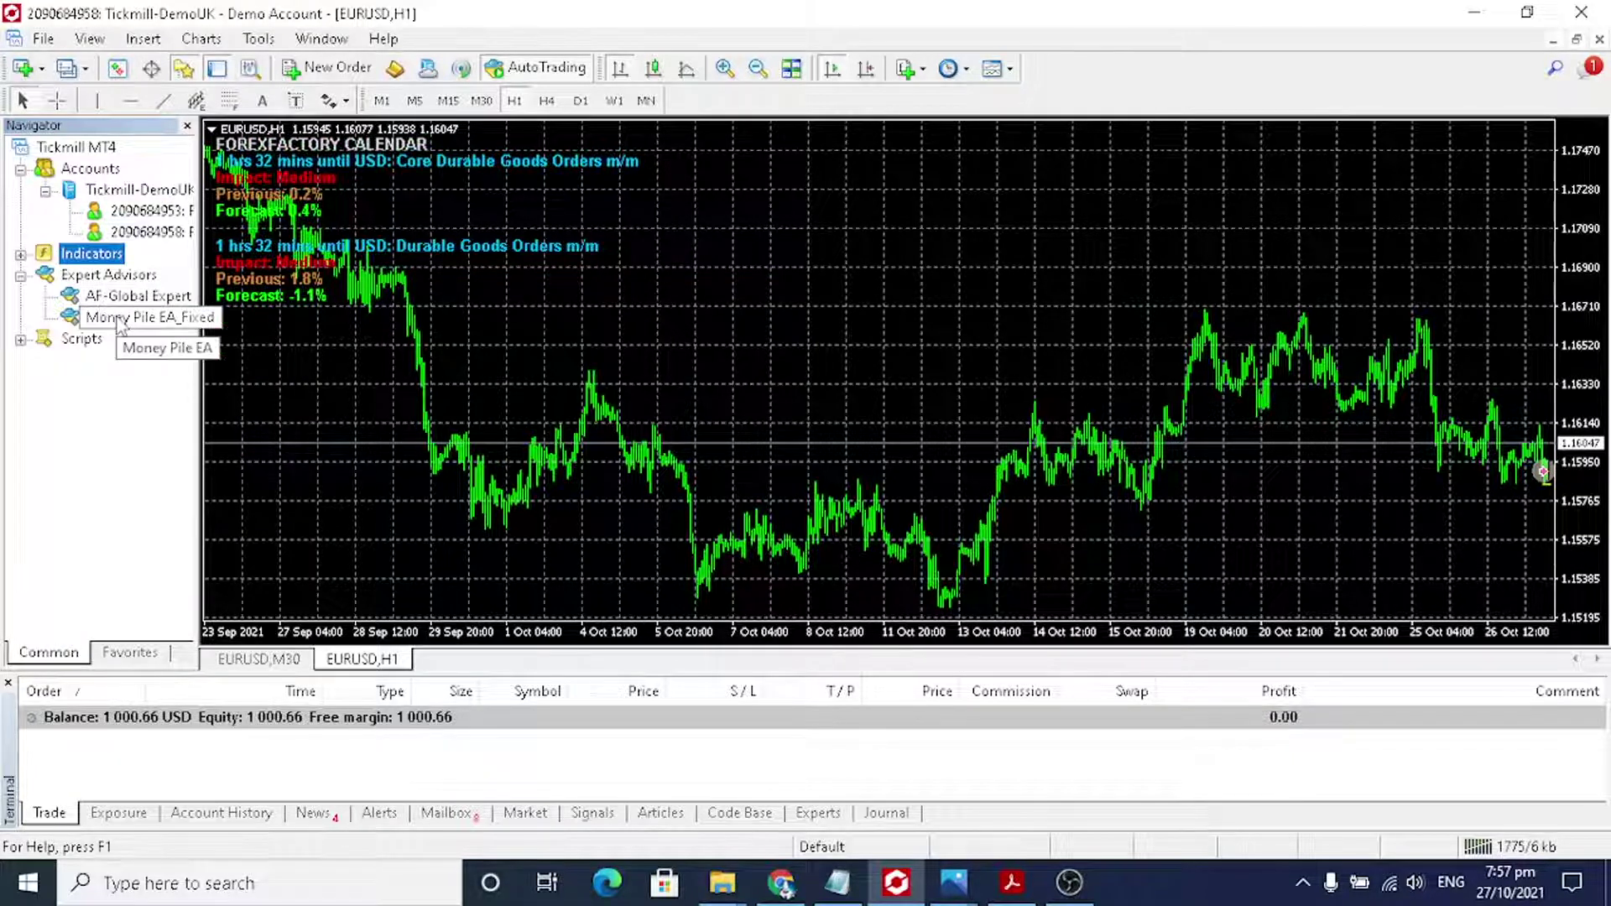
{"action": "left_click_drag", "start_coordinate": [120, 326], "coordinate": [256, 353]}
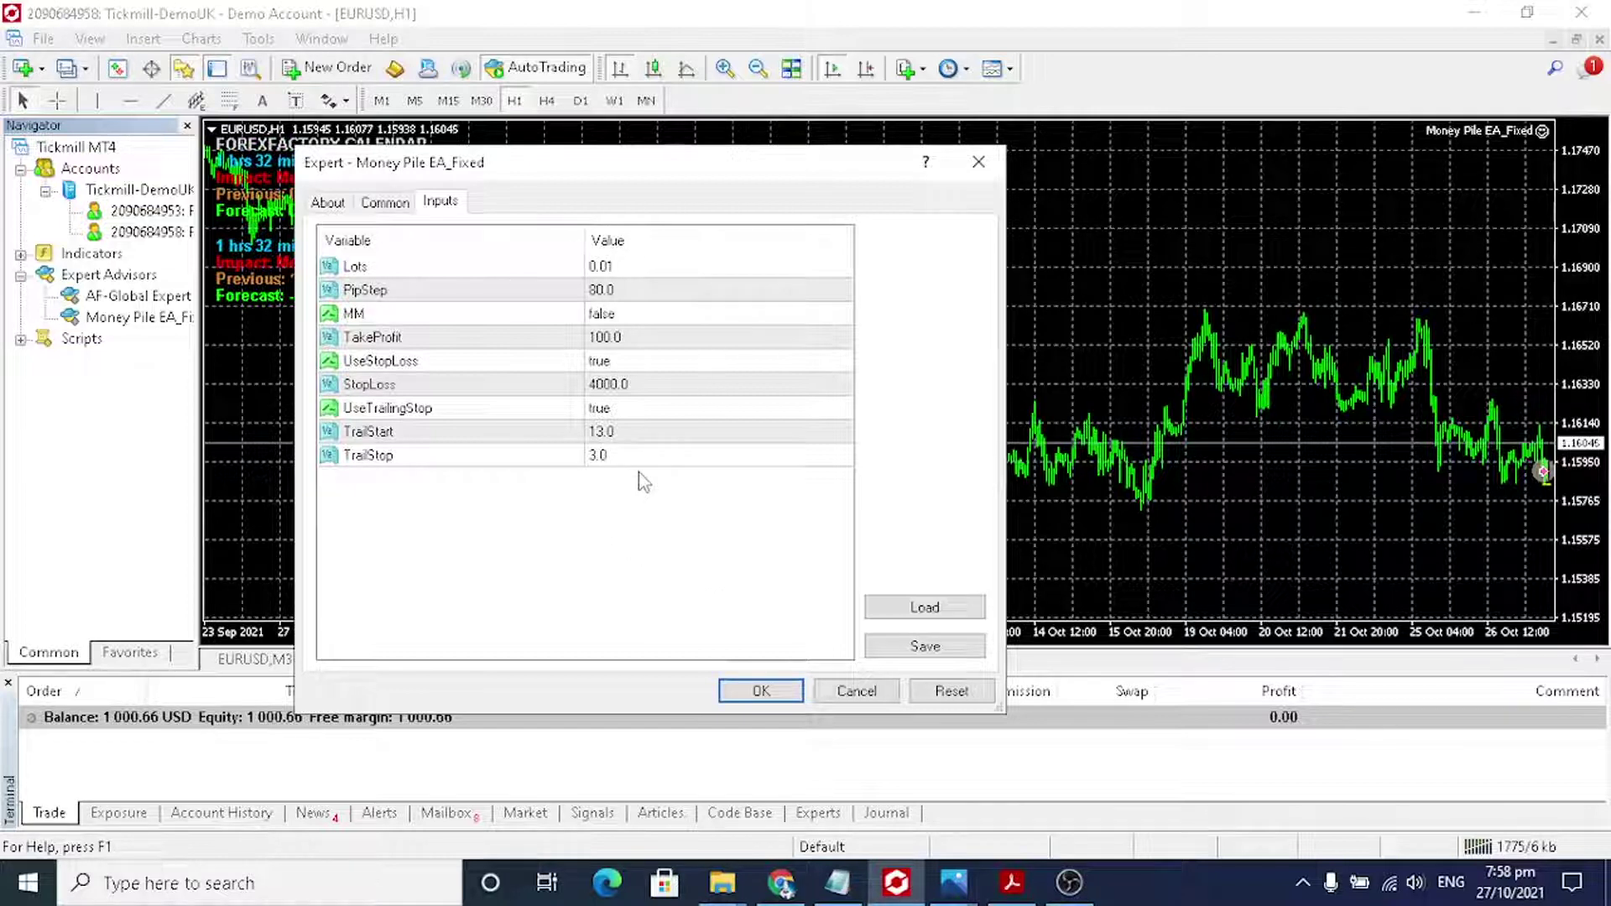
{"action": "left_click", "coordinate": [761, 690]}
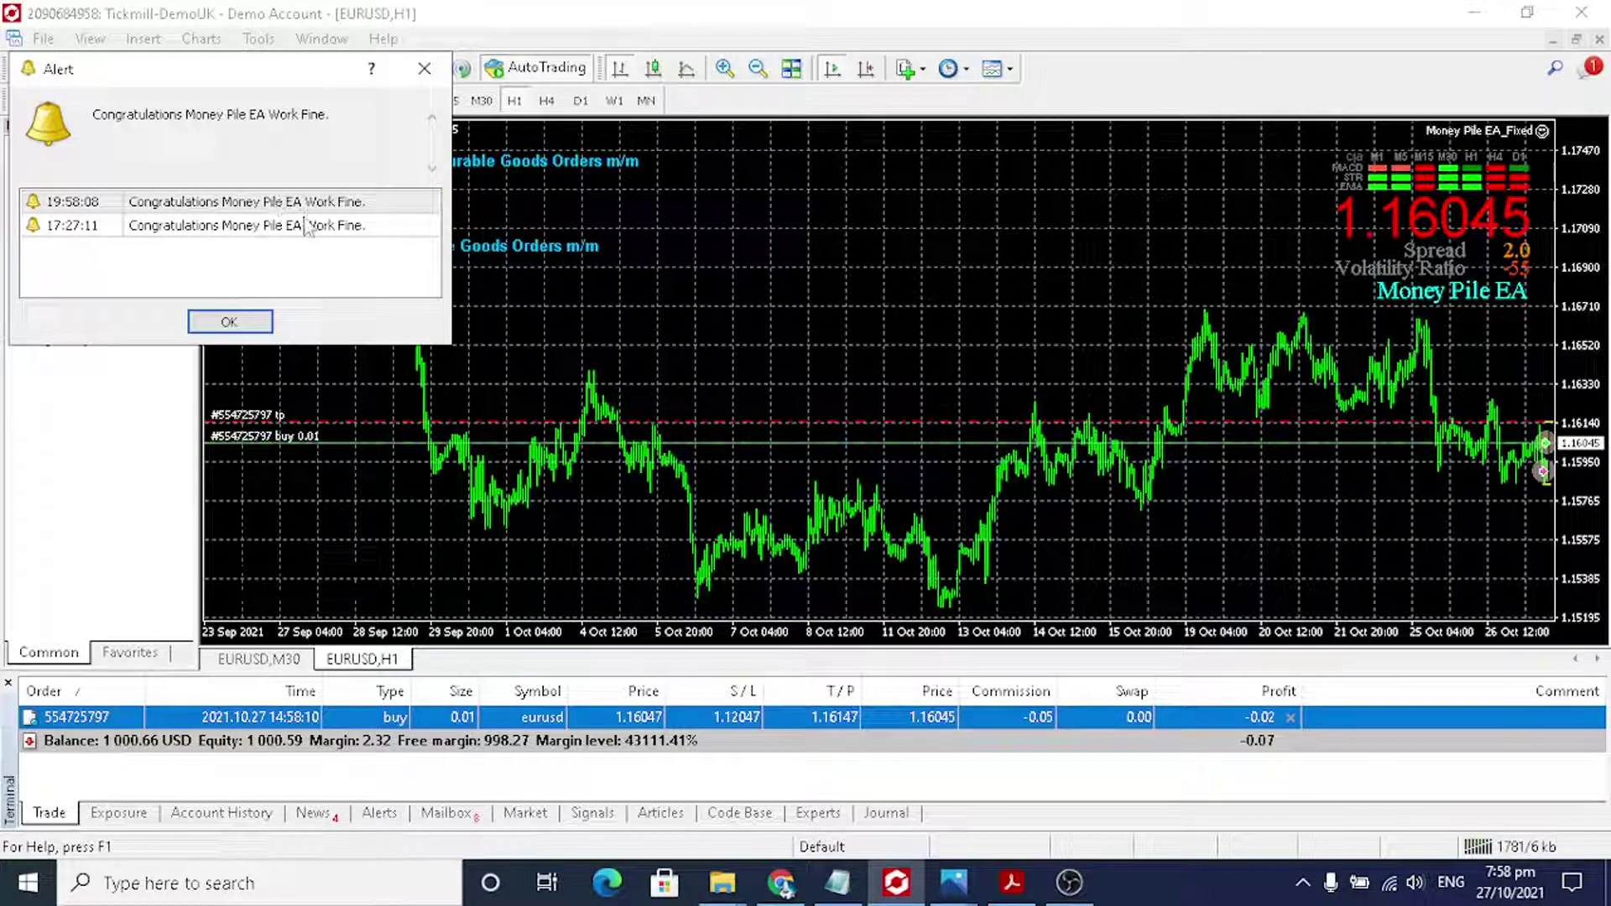
{"action": "left_click", "coordinate": [252, 325]}
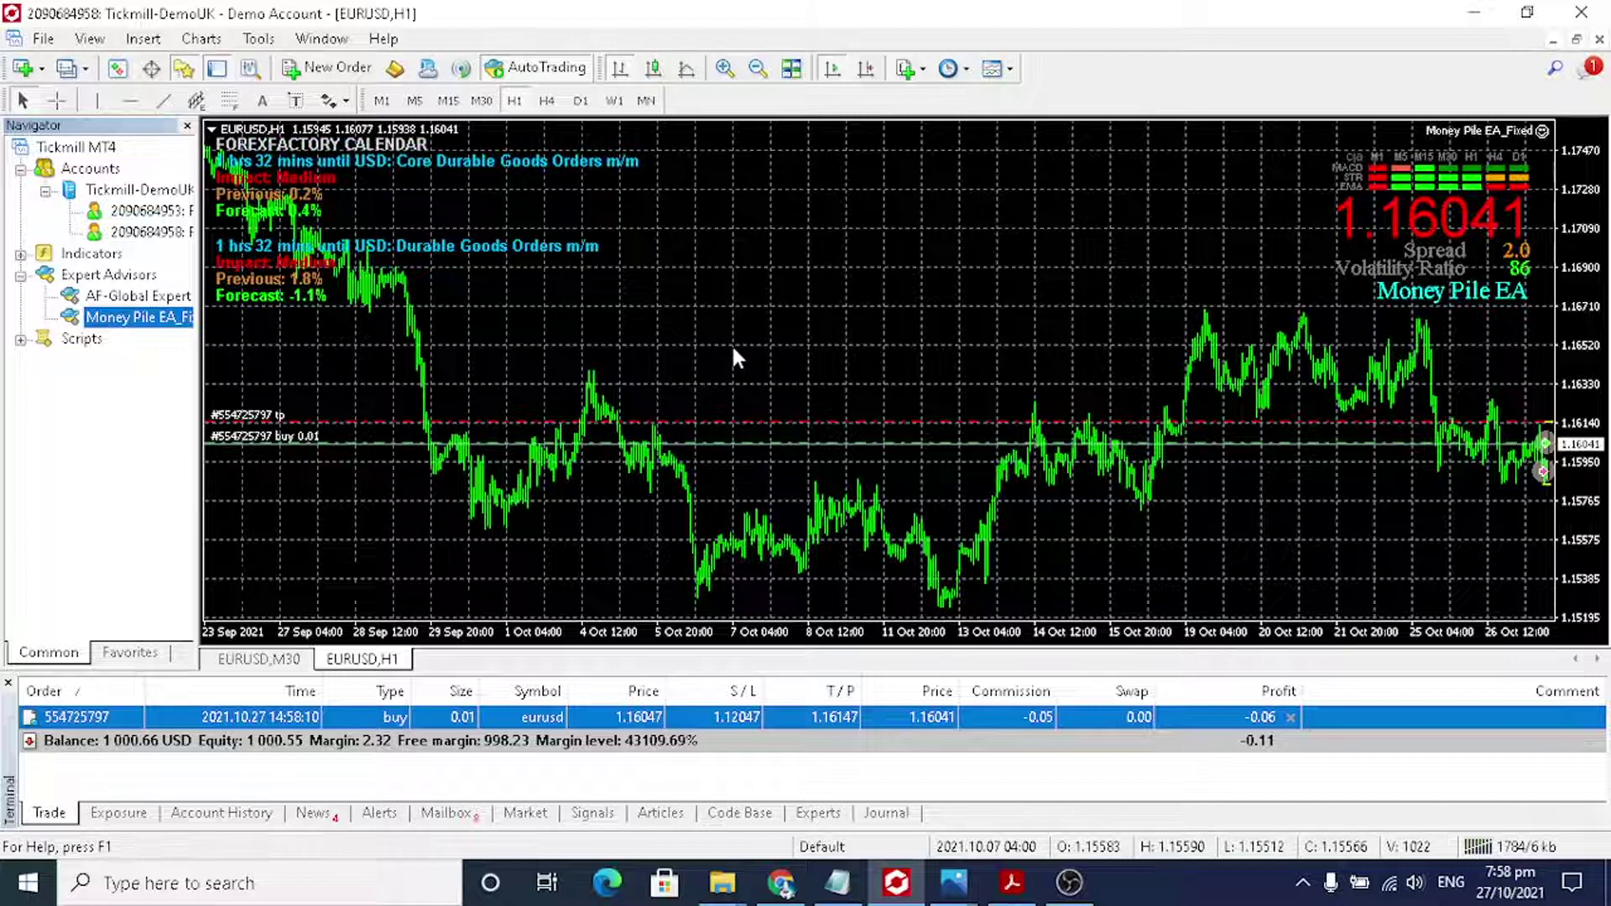
{"action": "left_click", "coordinate": [725, 69]}
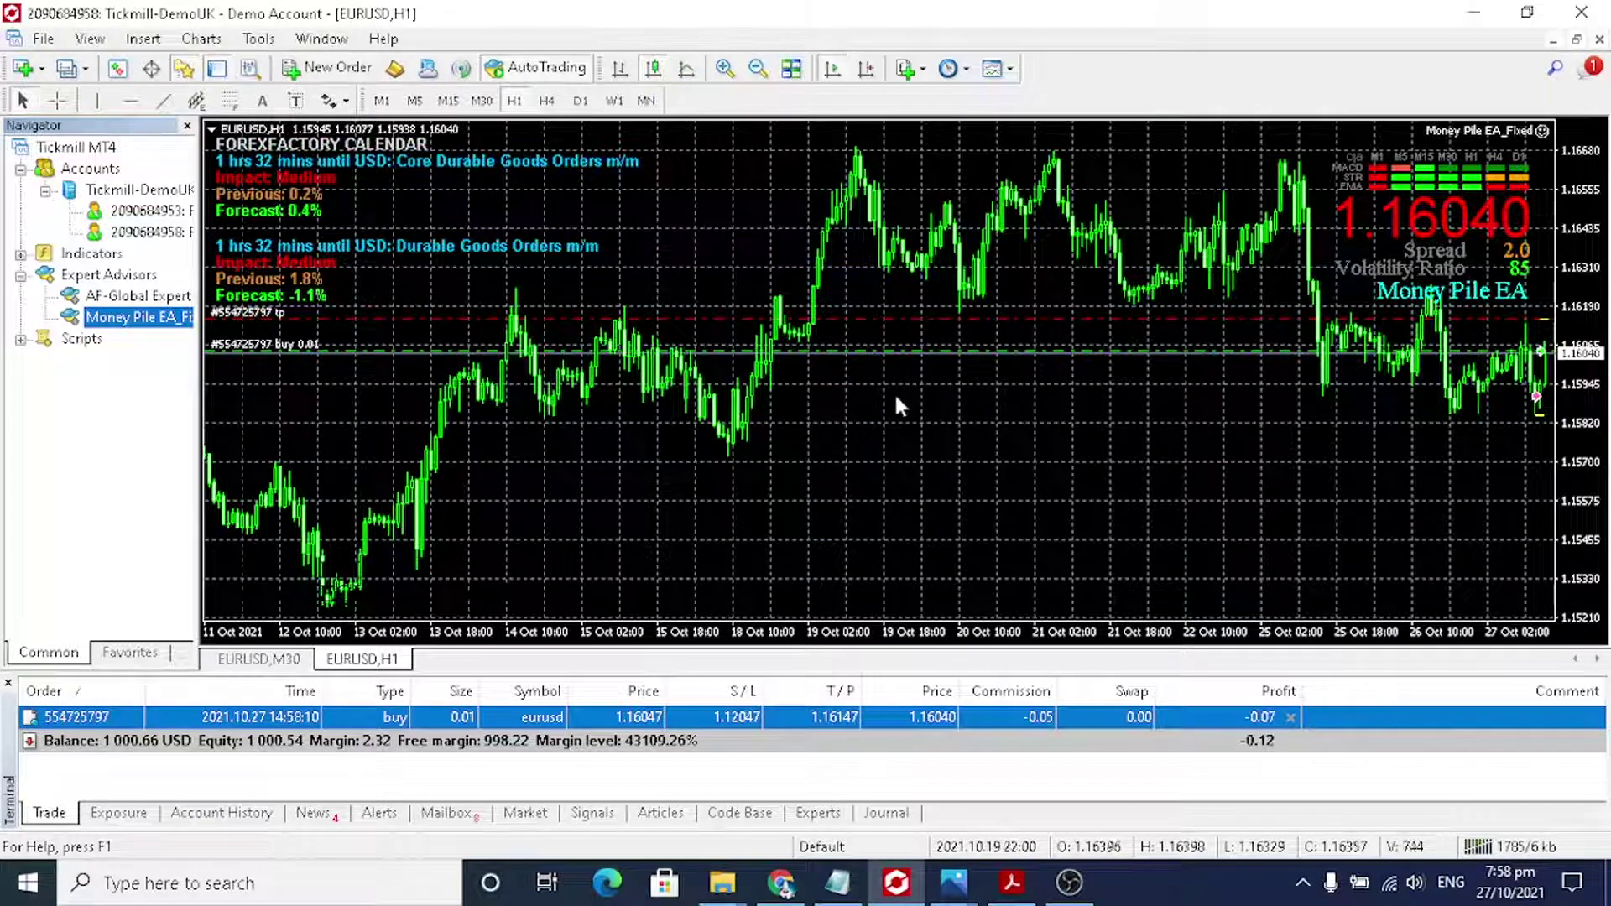
Hide the Terminal panel from the View menu
{"action": "left_click", "coordinate": [89, 39]}
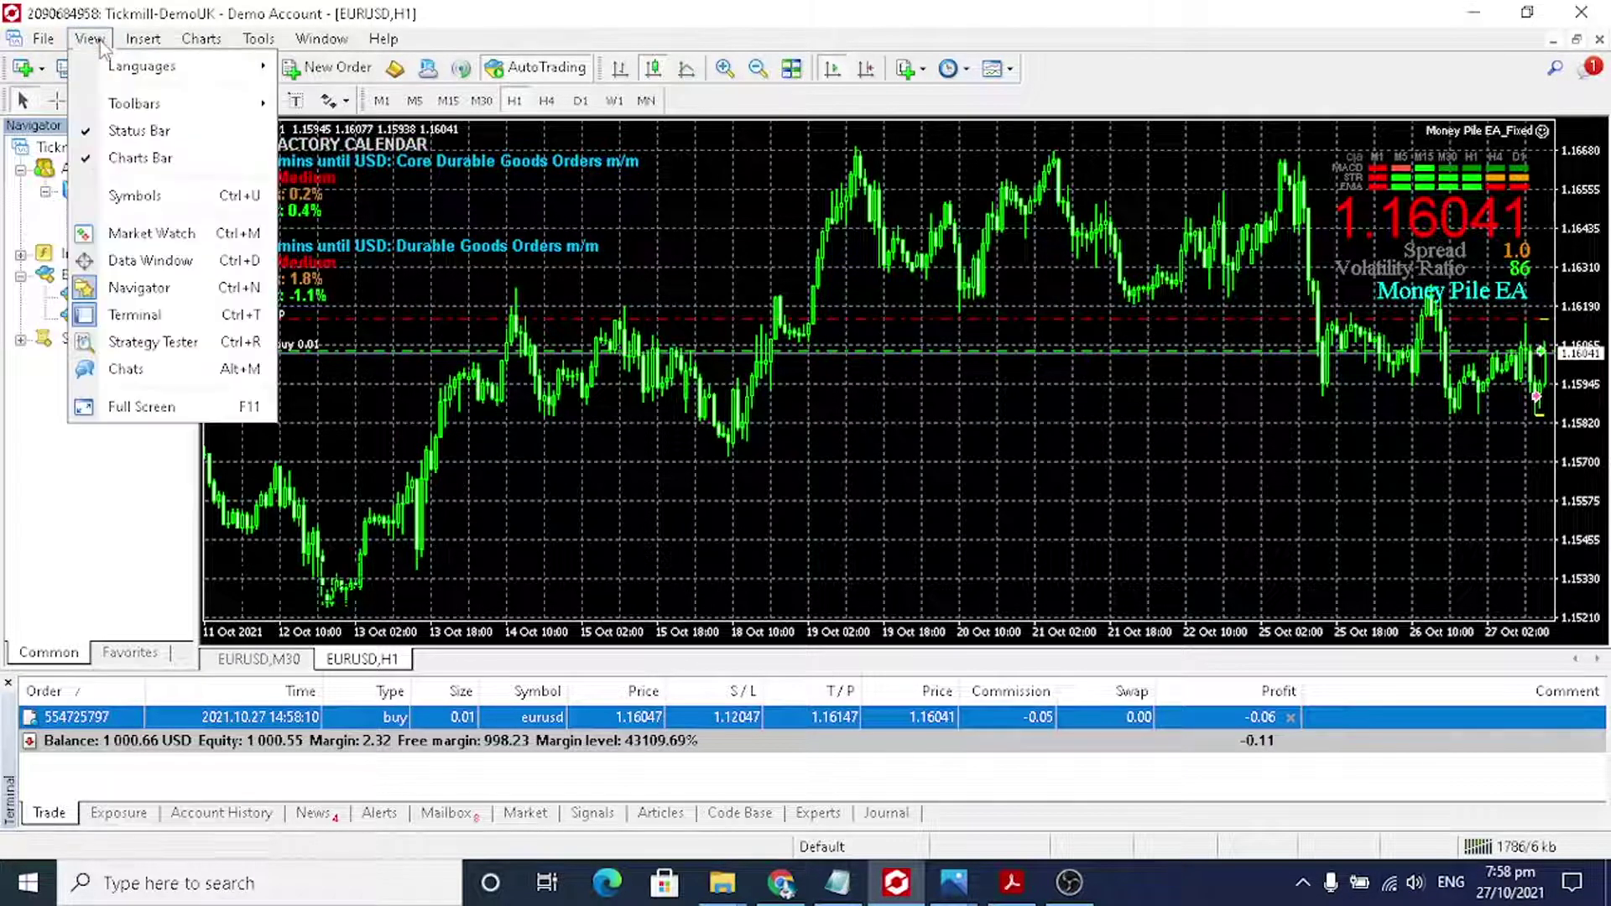
{"action": "left_click", "coordinate": [159, 342]}
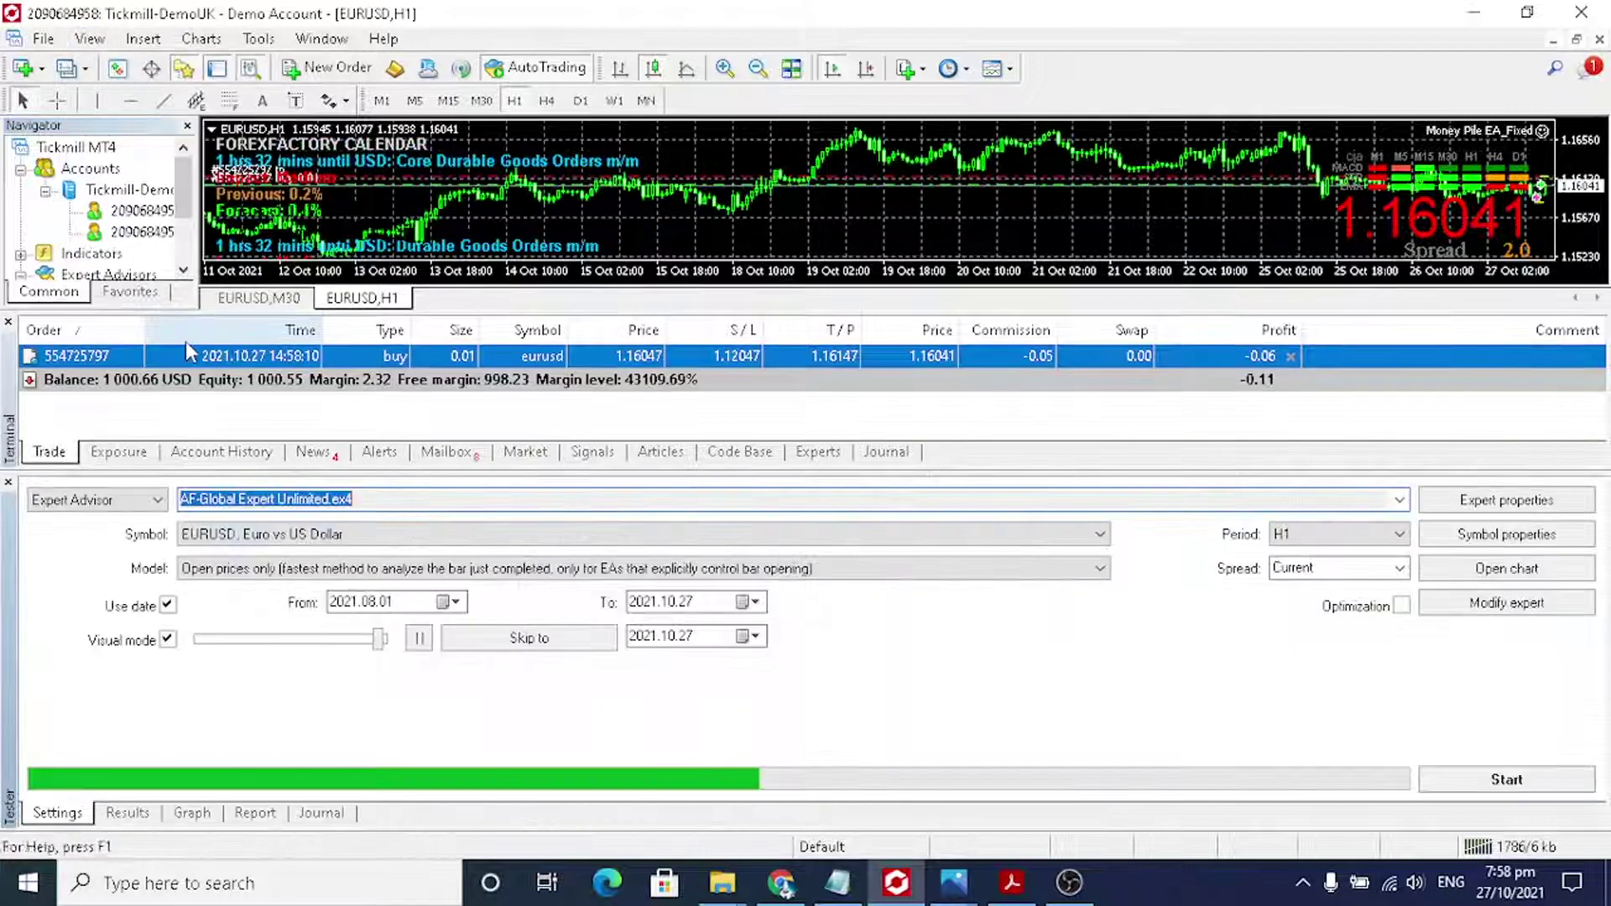
{"action": "left_click", "coordinate": [90, 38]}
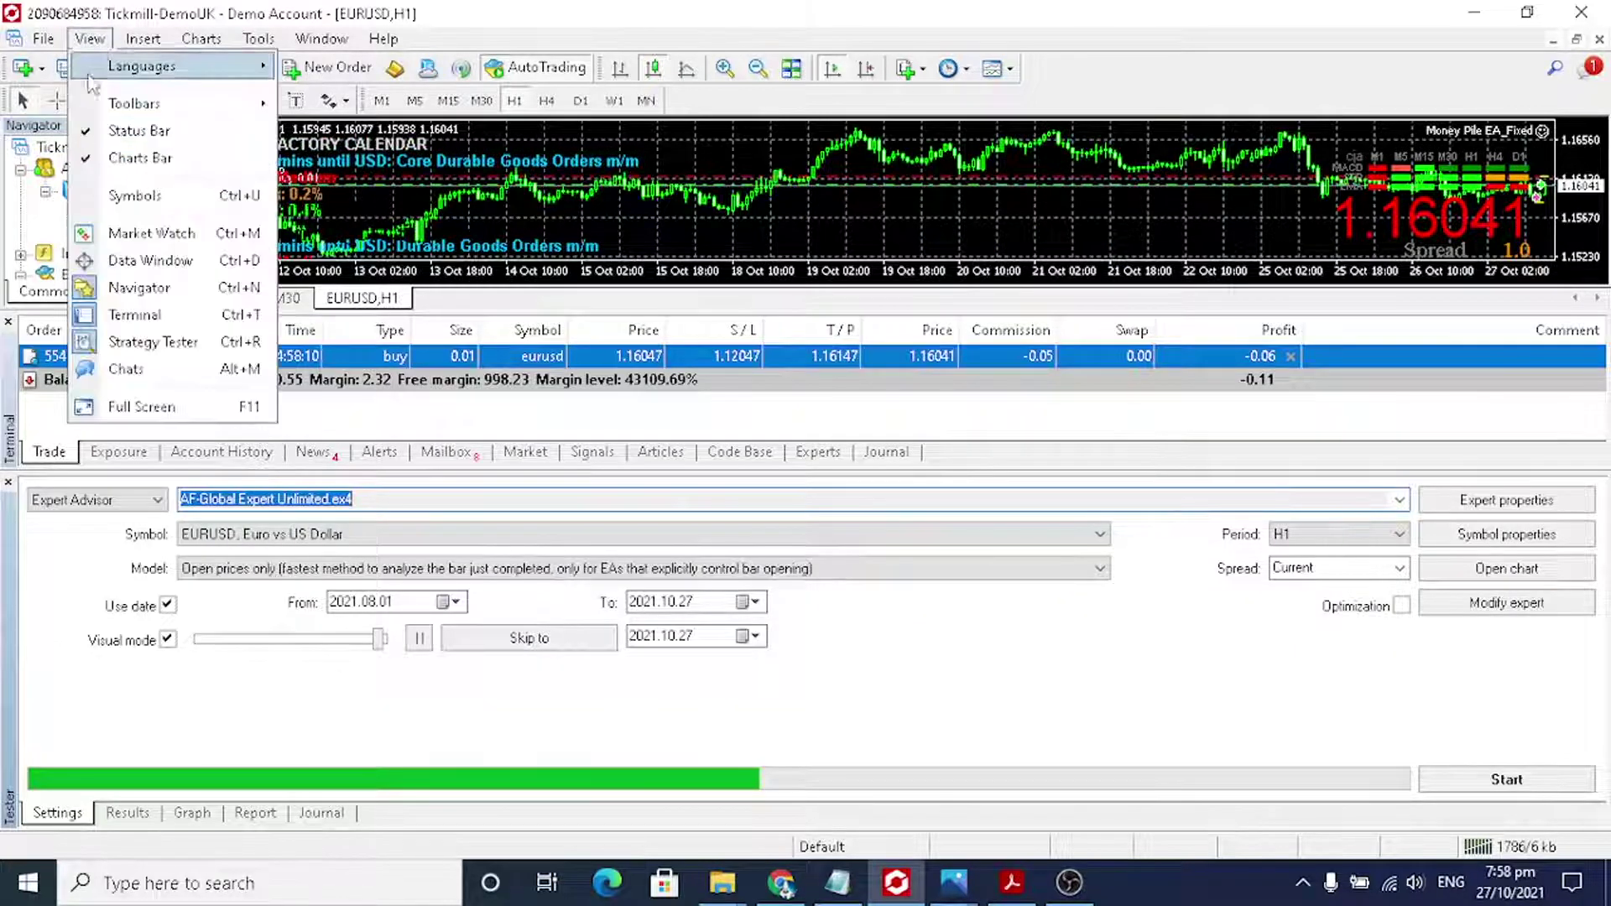
Select Money Pile EA_Fixed.ex4 as the Strategy Tester expert with period M30
{"action": "left_click", "coordinate": [176, 313]}
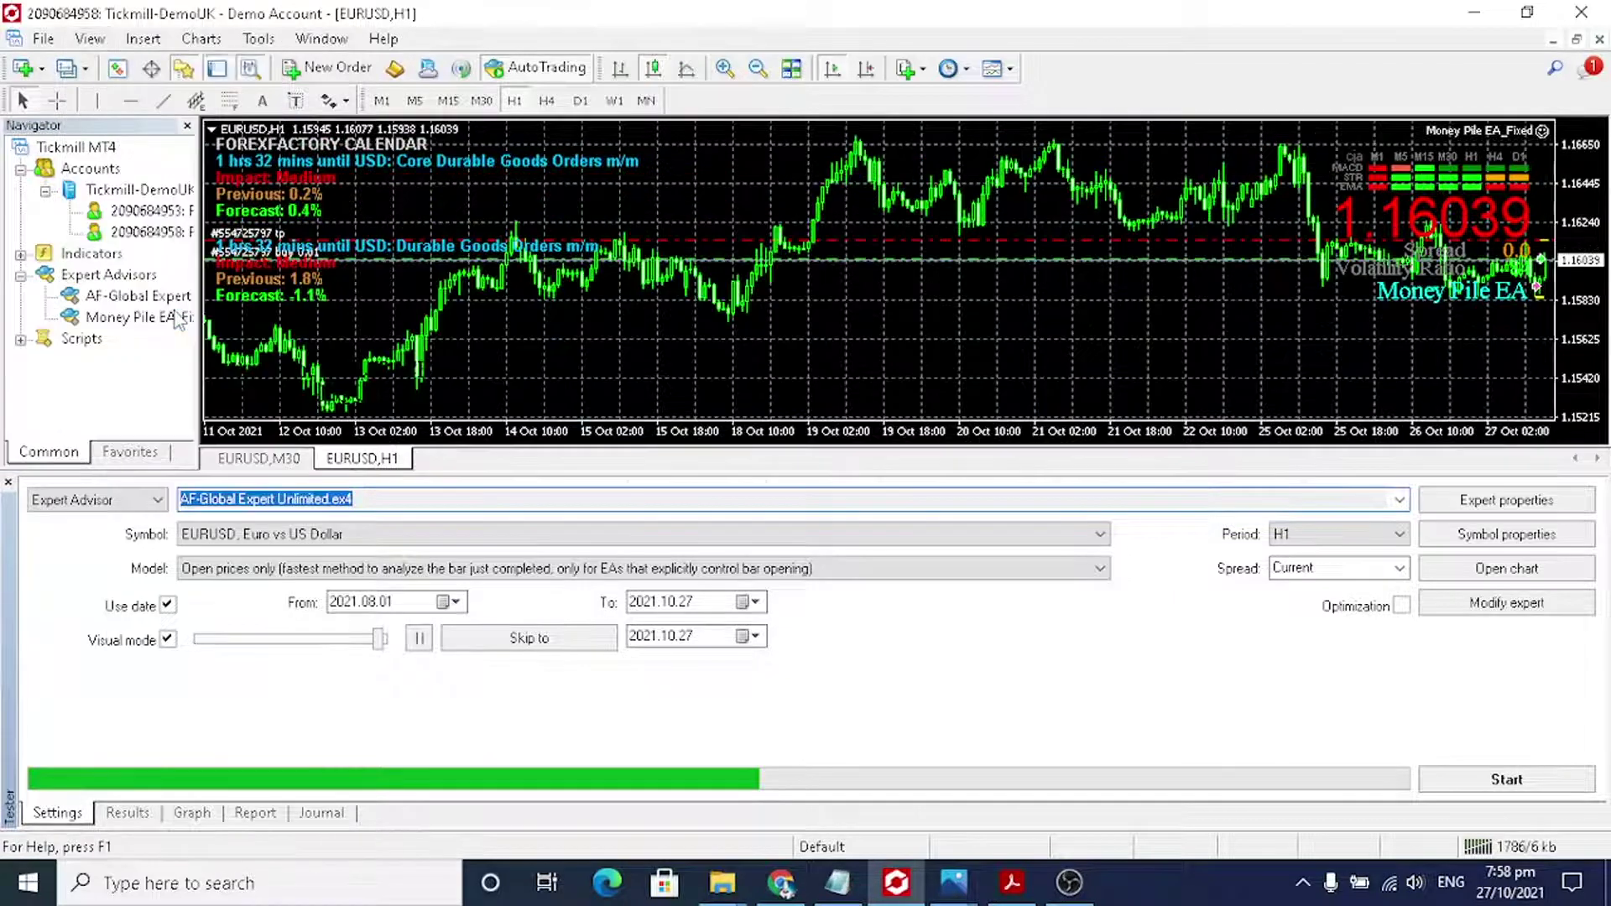
{"action": "left_click", "coordinate": [1399, 499]}
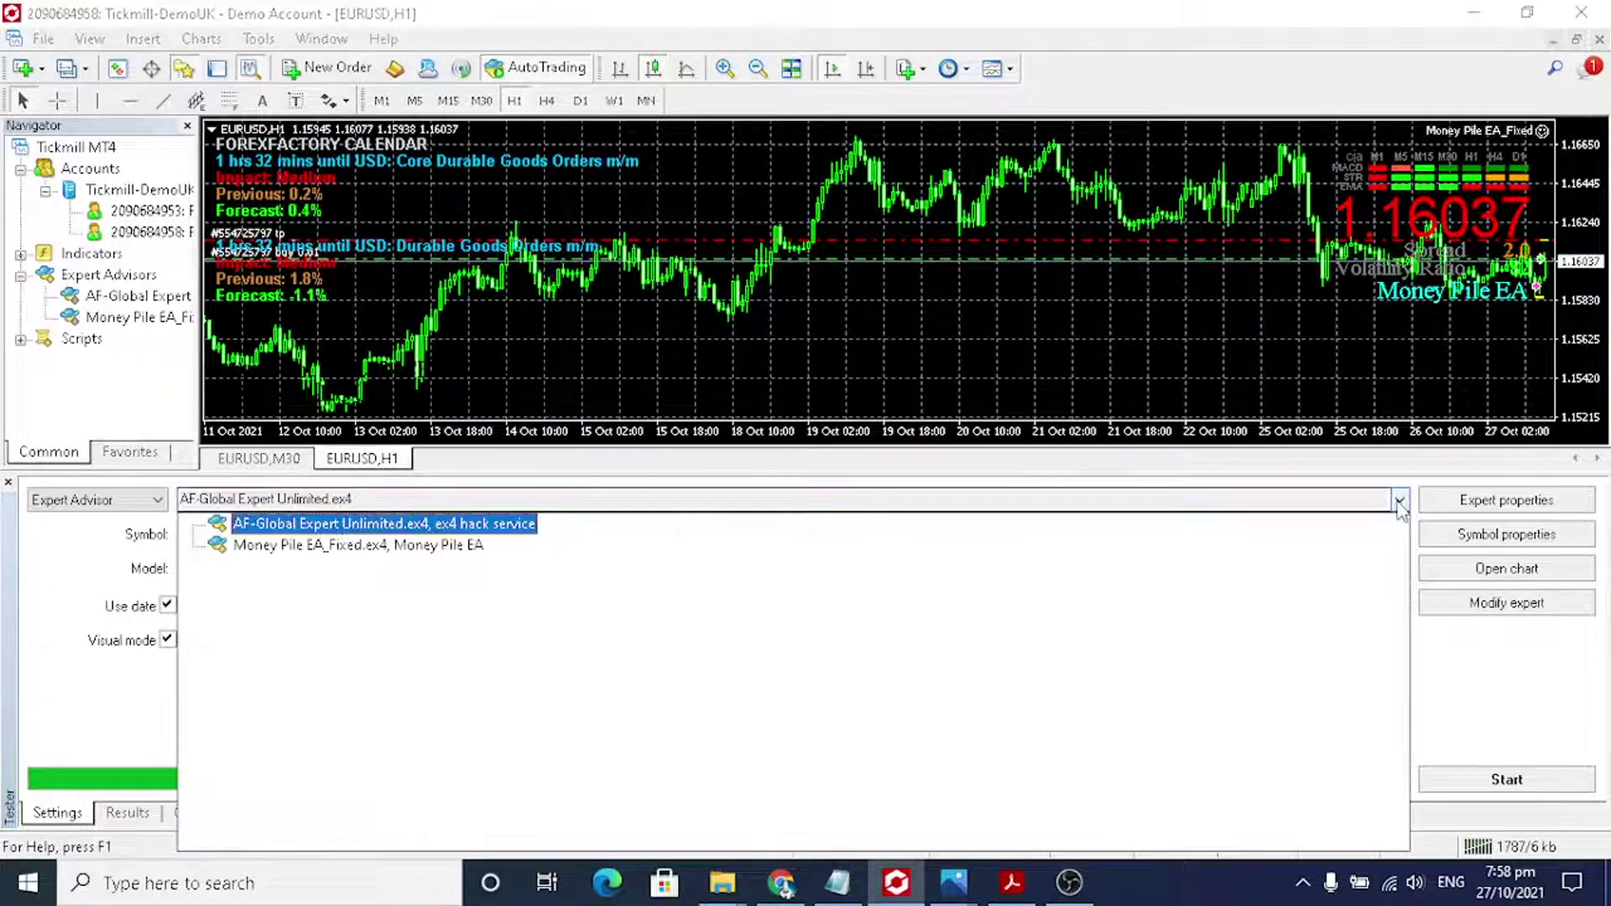
{"action": "left_click", "coordinate": [401, 547]}
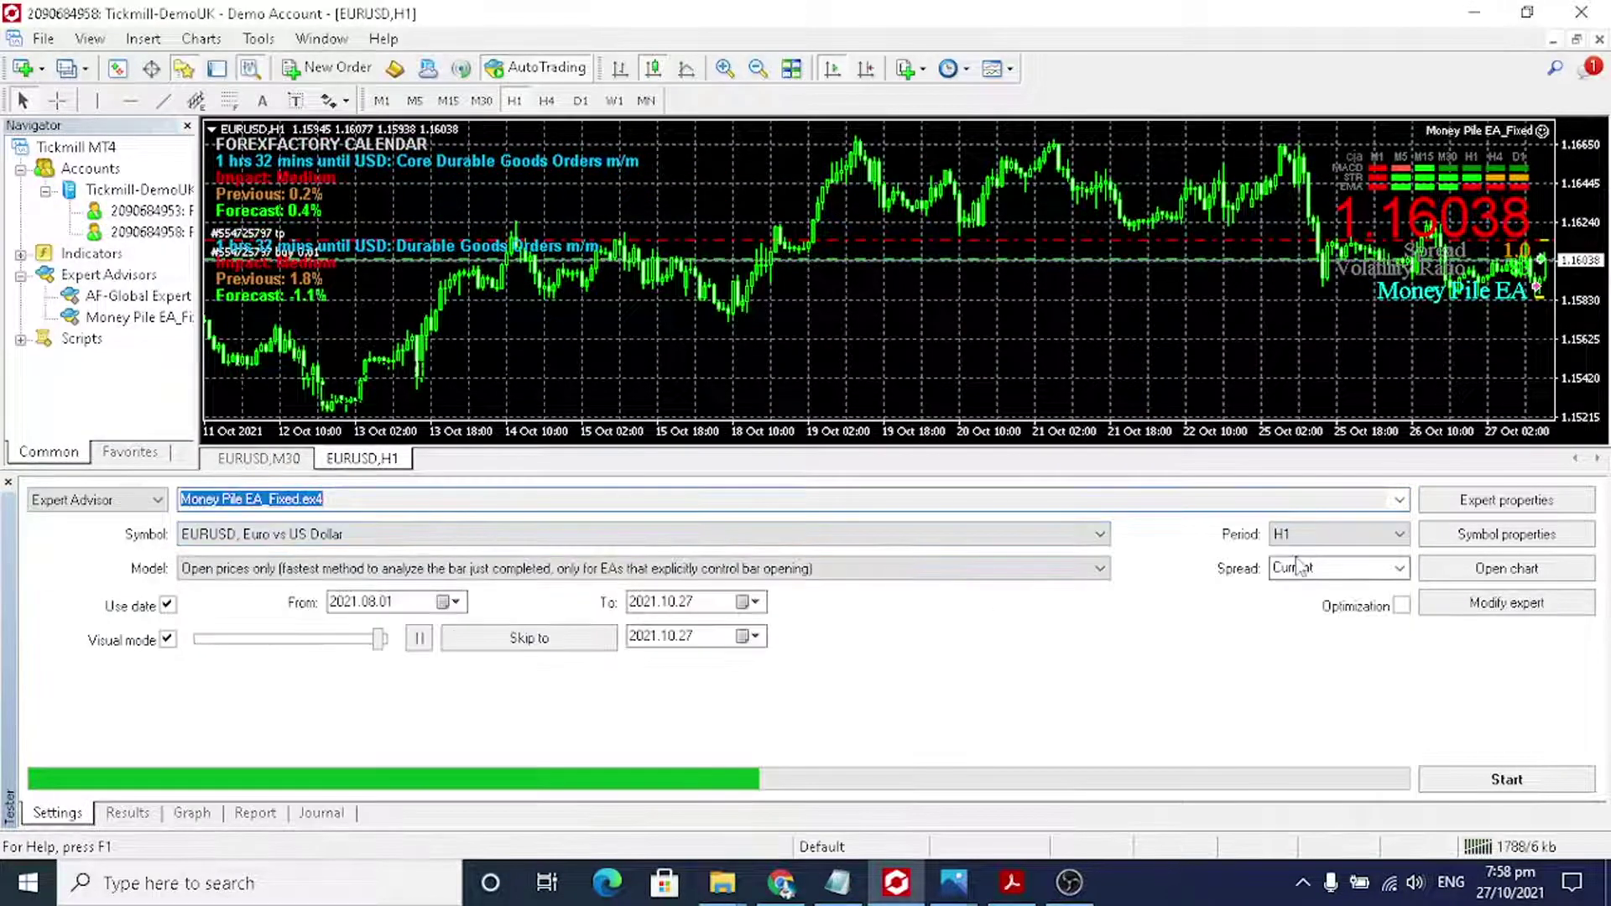
{"action": "left_click", "coordinate": [1398, 535]}
{"action": "left_click", "coordinate": [1320, 600]}
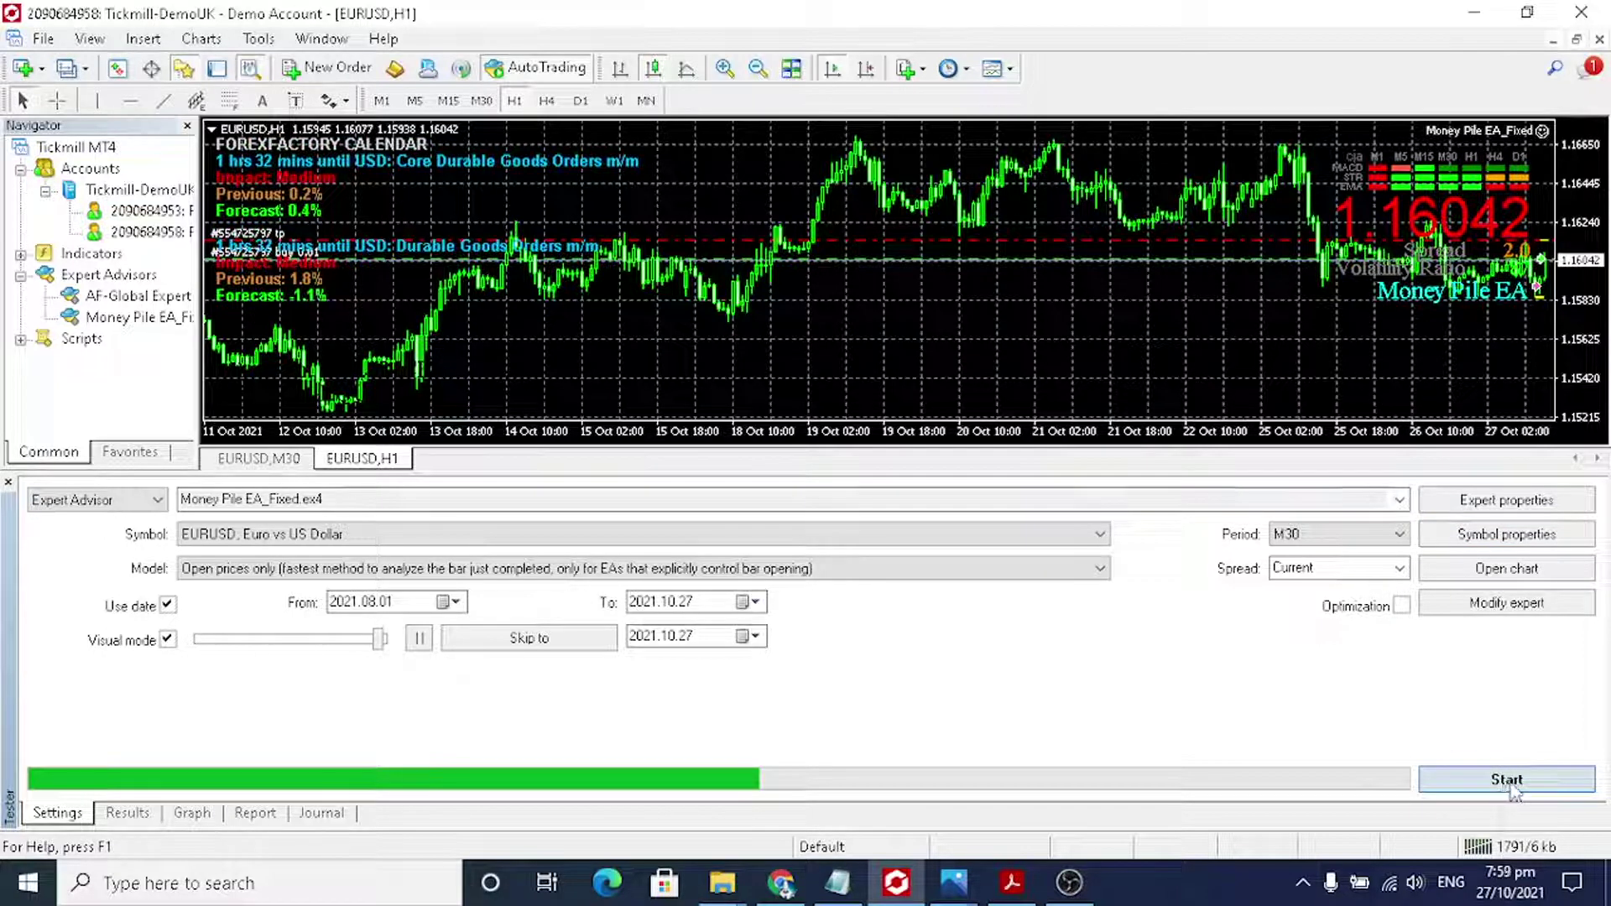
Start the EURUSD M30 visual backtest and let it run to completion
{"action": "left_click", "coordinate": [1511, 787]}
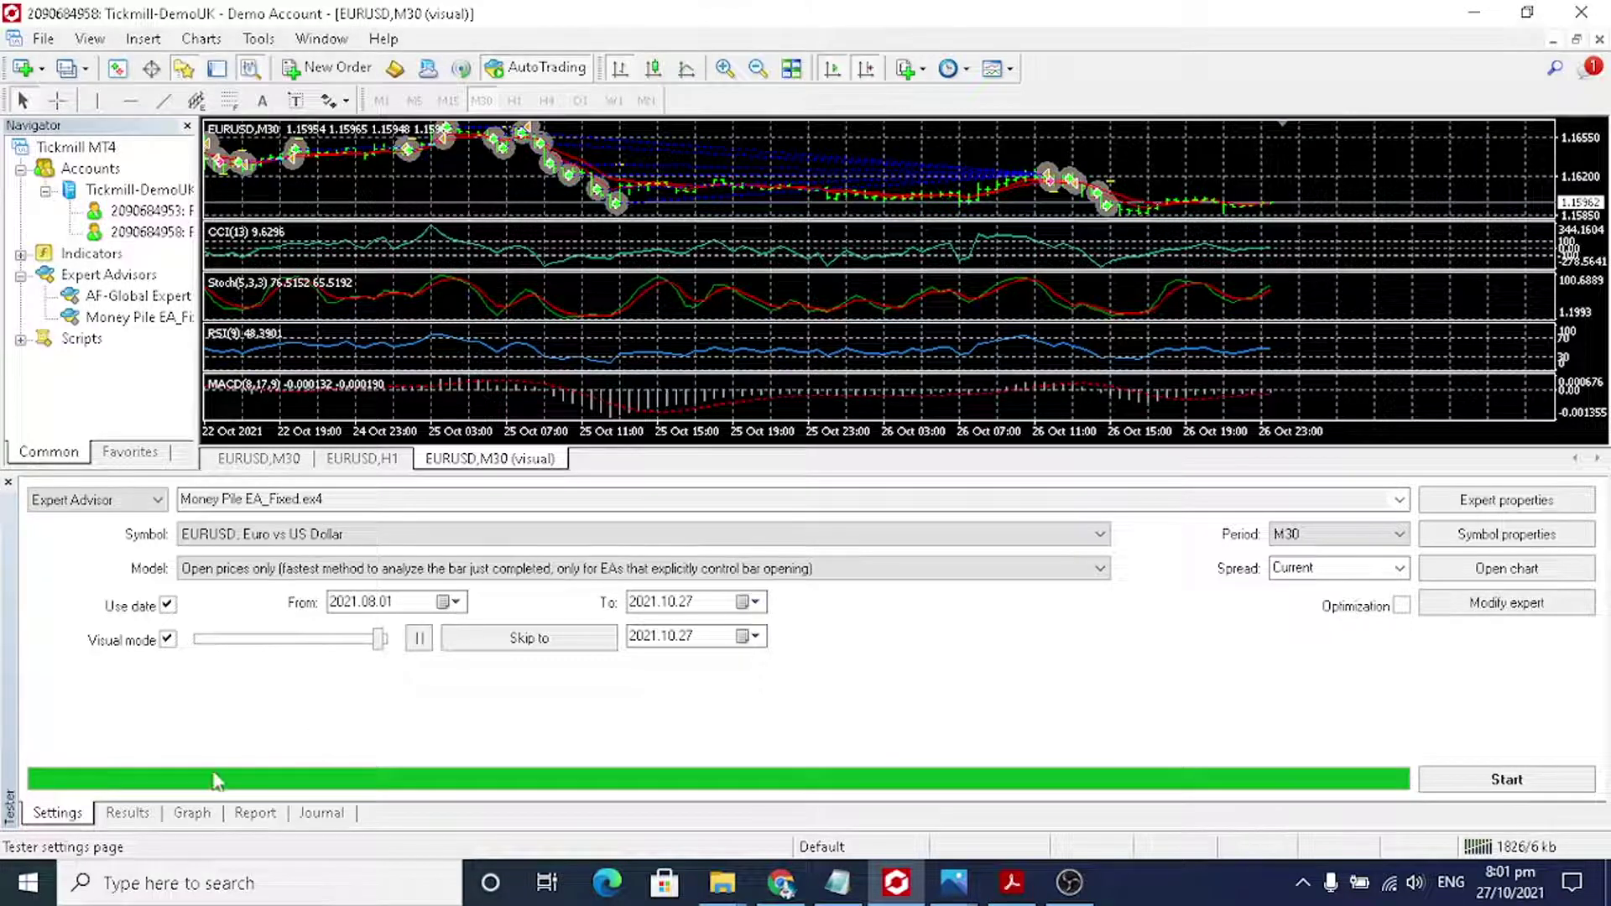
Review the EURUSD M30 balance curve and report: 128.99 net profit, 391 trades, 28.68% drawdown
{"action": "left_click", "coordinate": [188, 815]}
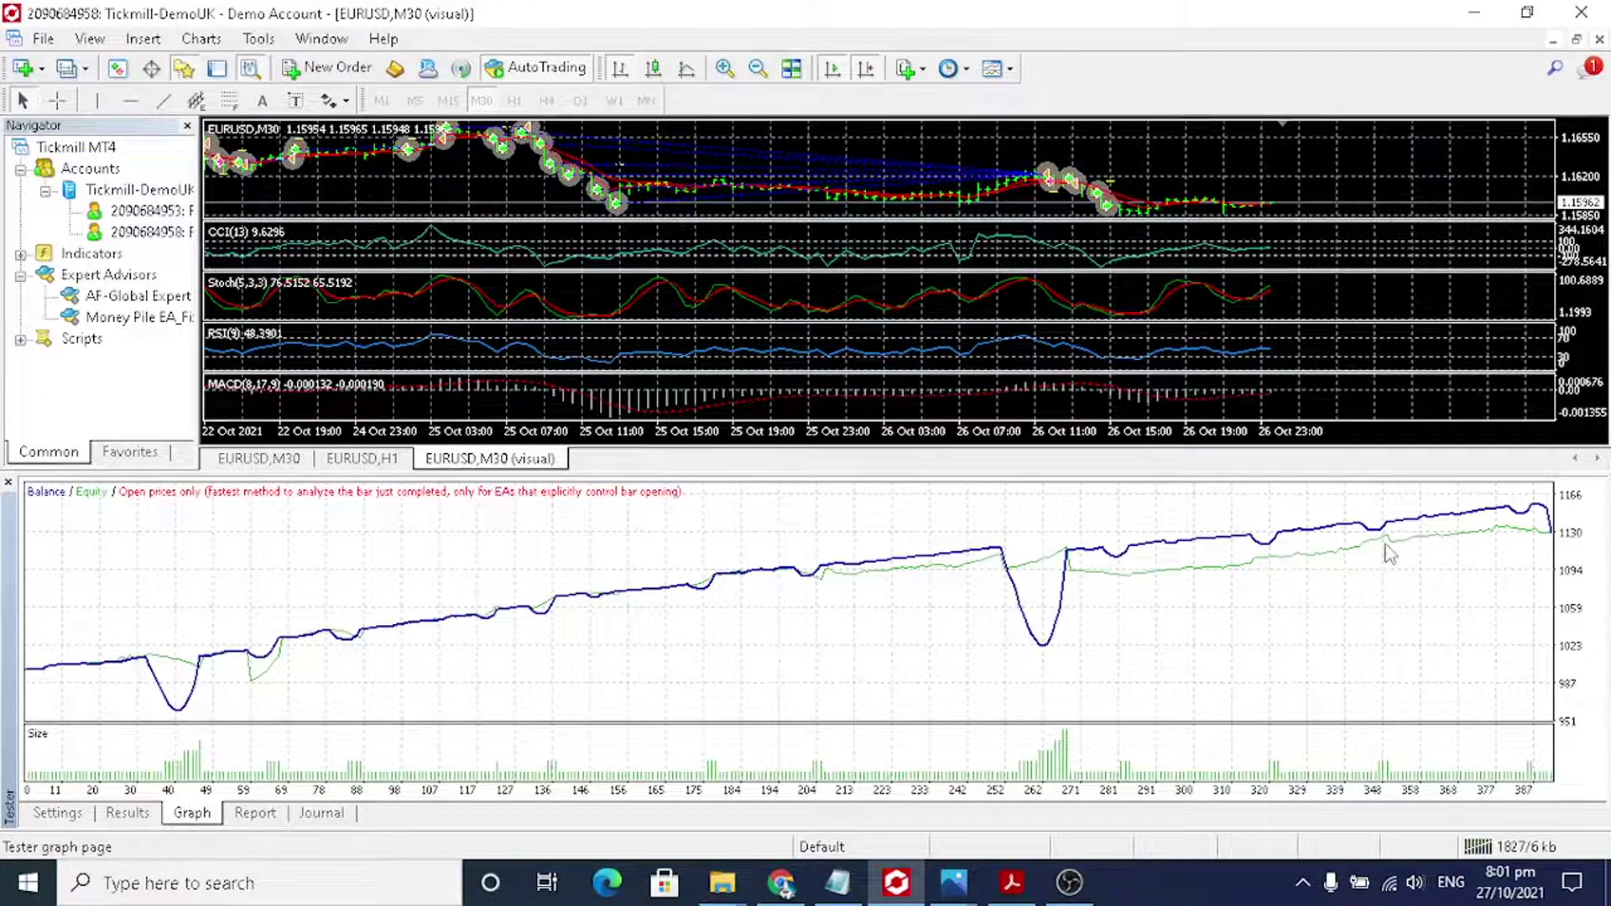
{"action": "left_click", "coordinate": [255, 813]}
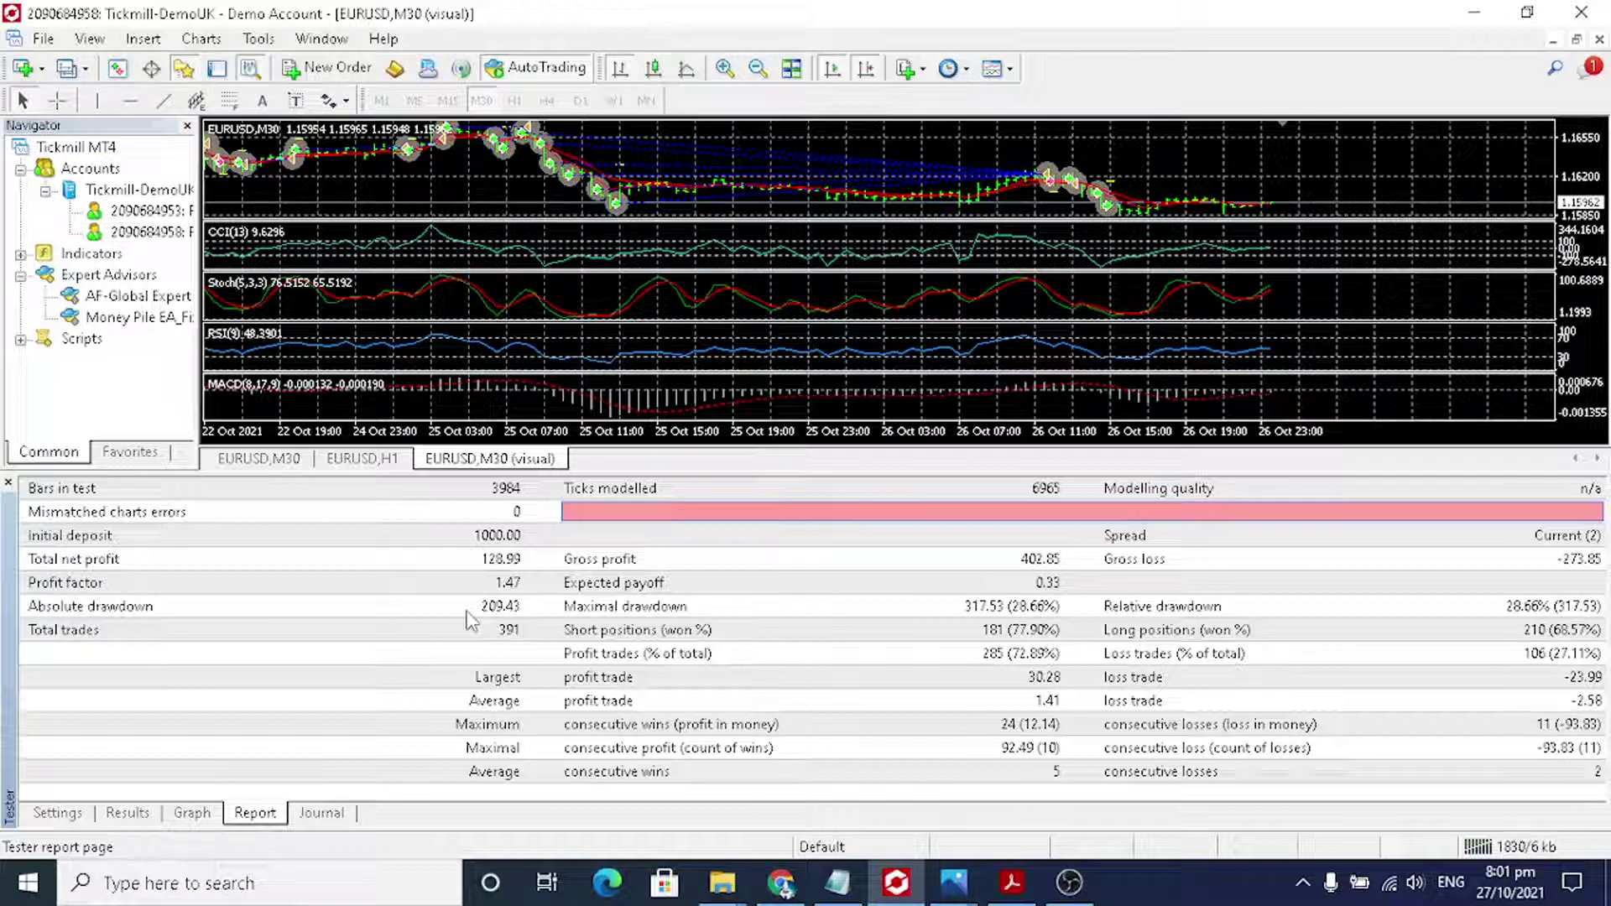
Switch the tester symbol to GBPUSD and run the M30 visual backtest through 26 Oct
{"action": "left_click", "coordinate": [63, 814]}
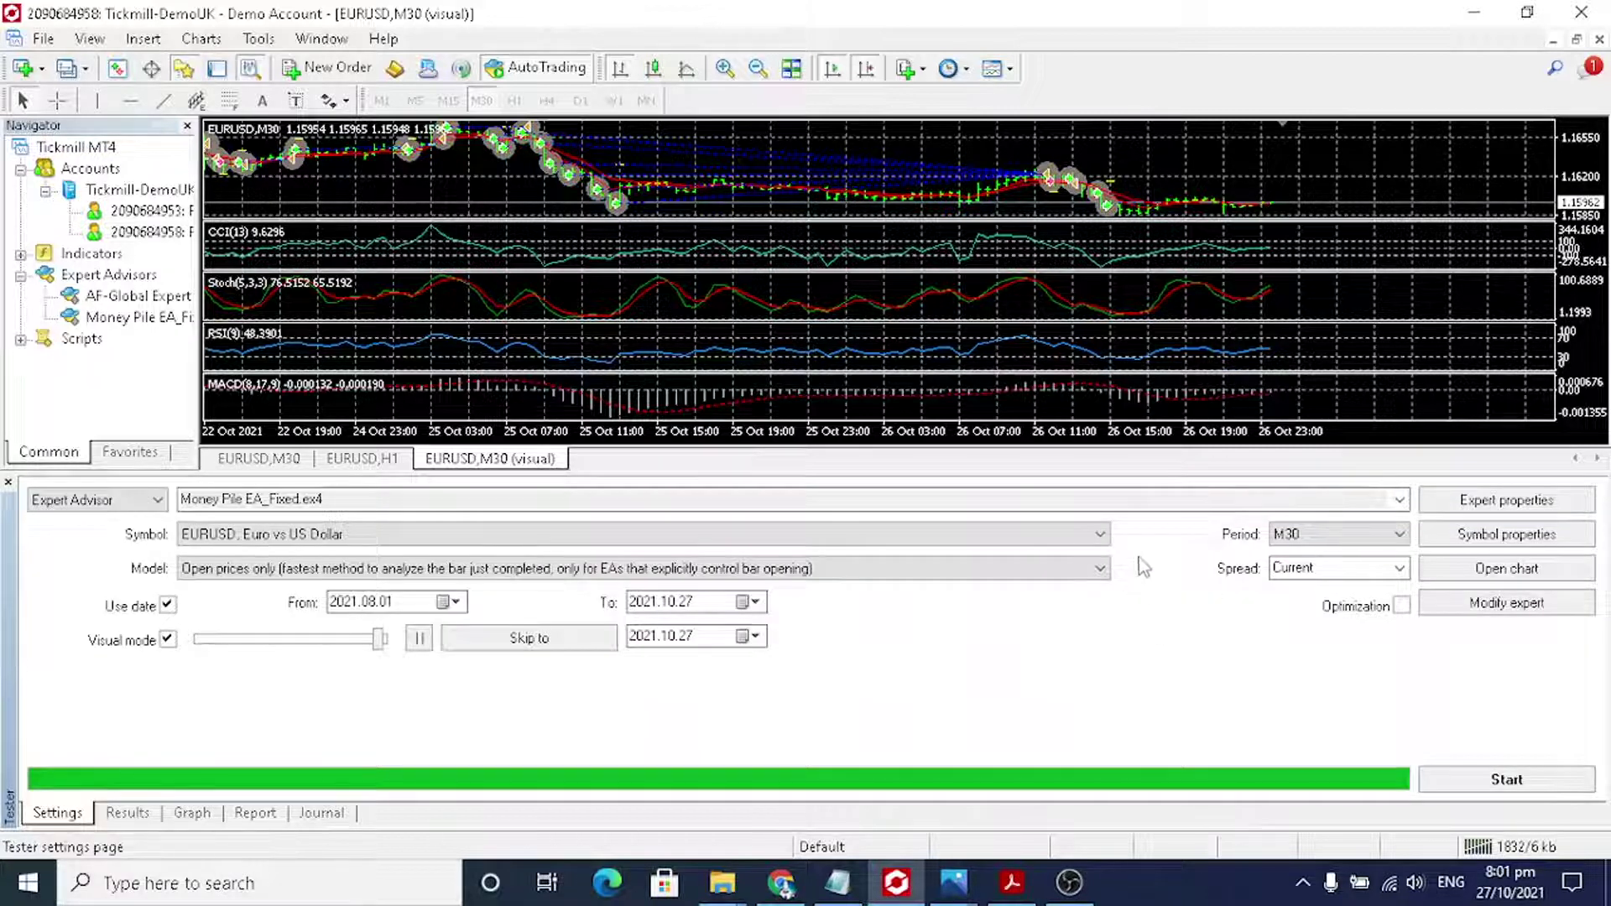
{"action": "left_click", "coordinate": [1099, 534]}
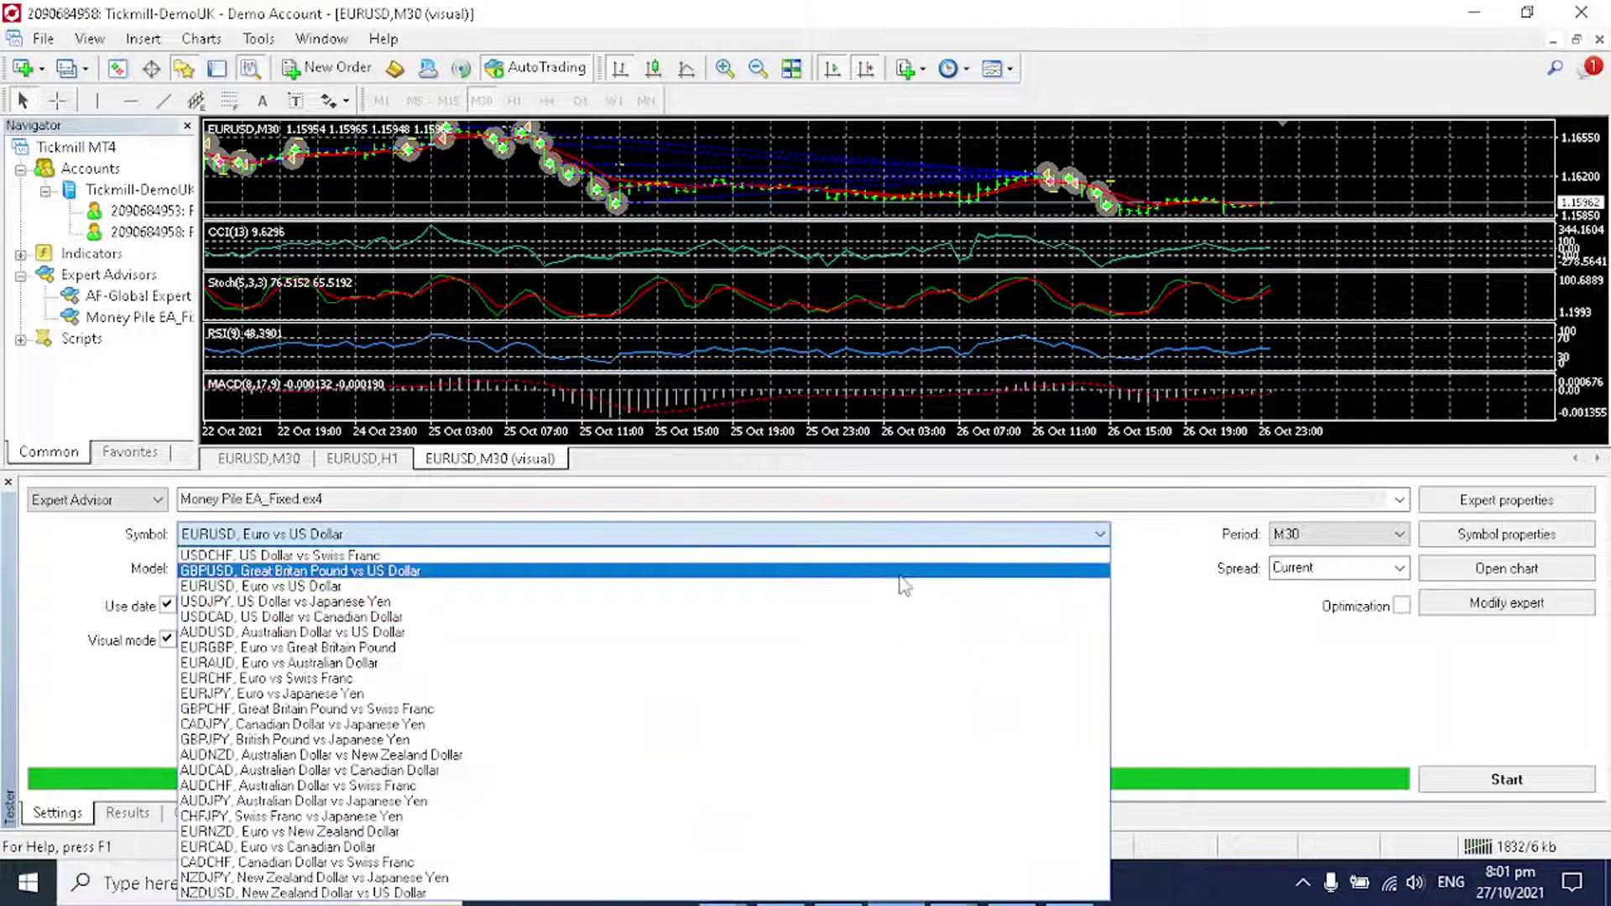
{"action": "left_click", "coordinate": [900, 574]}
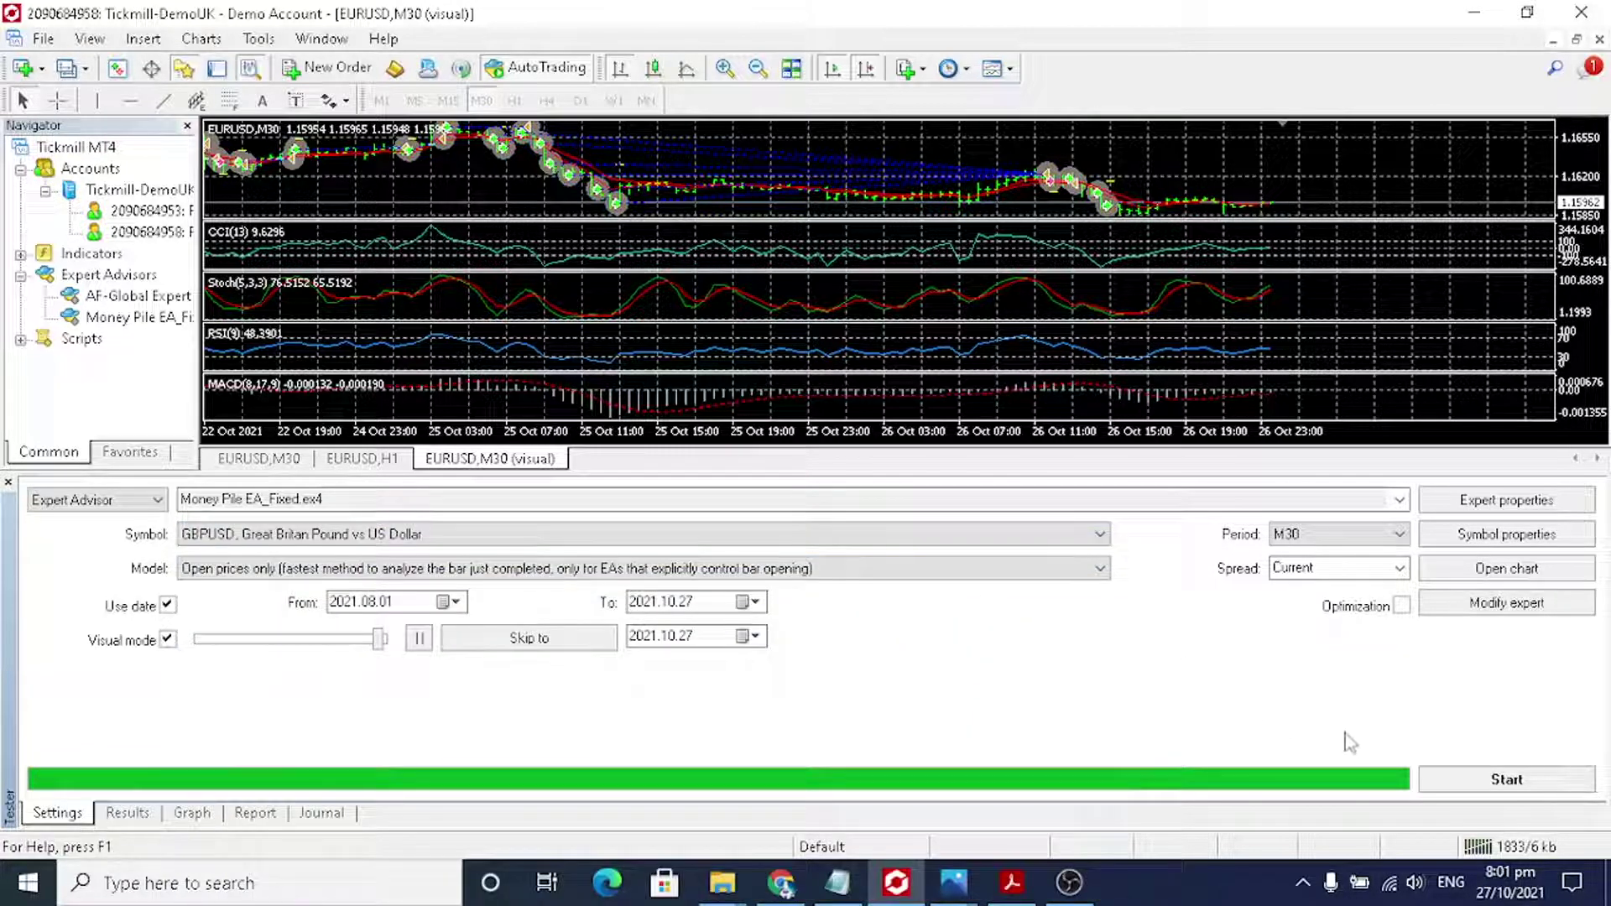
{"action": "left_click", "coordinate": [1470, 792]}
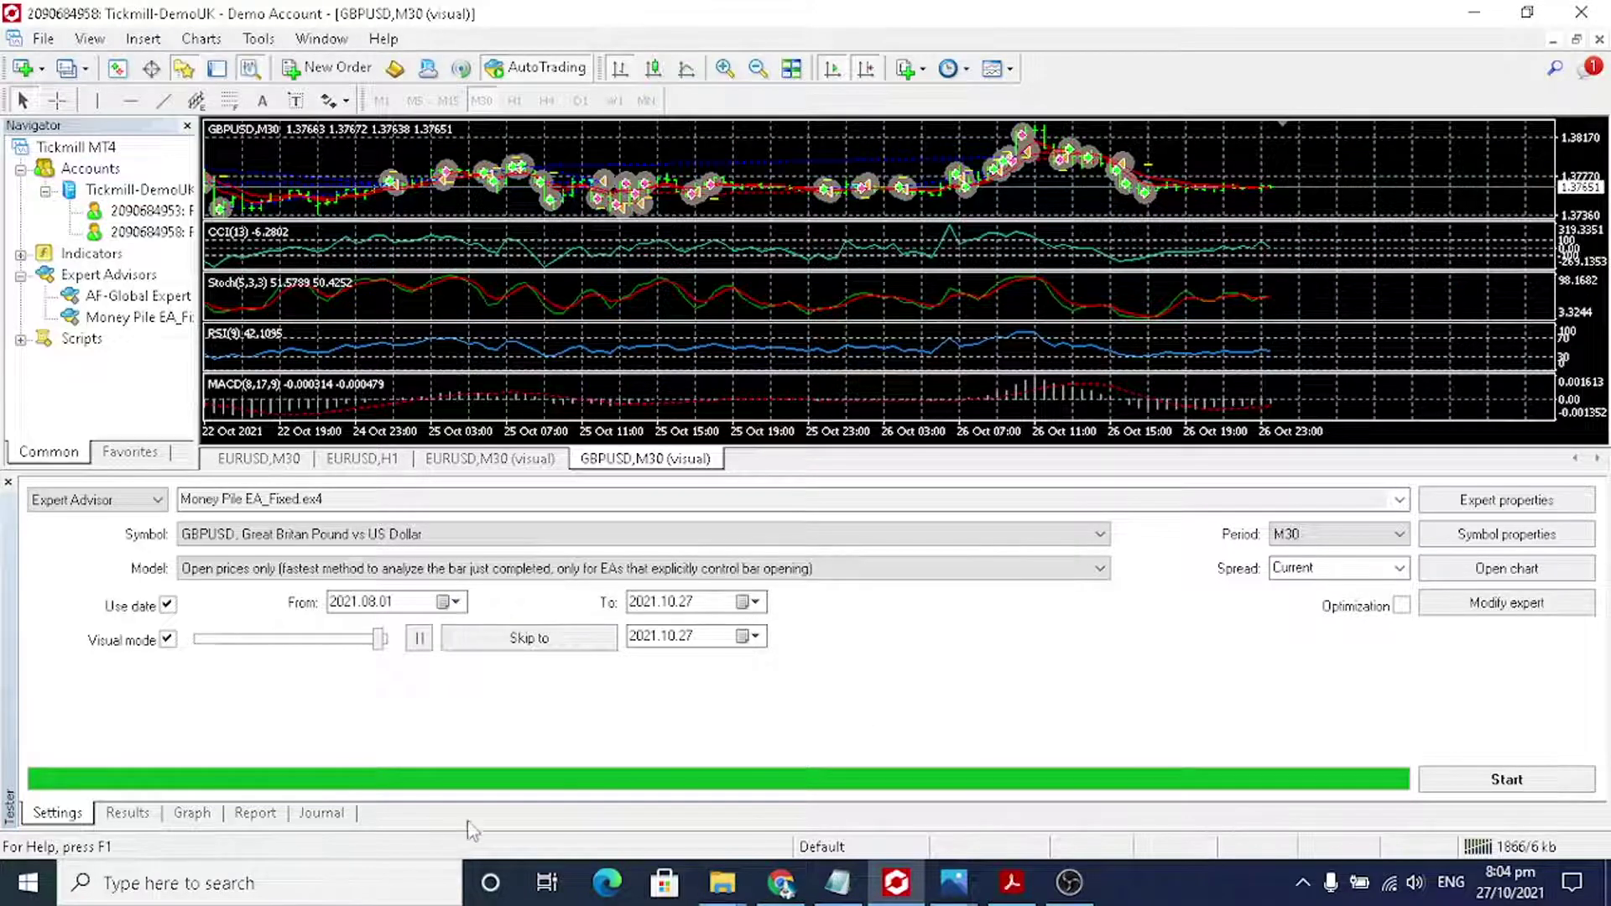
Check the GBPUSD curve and report: 332.72 net profit, 640 trades, 46.44% maximal drawdown
{"action": "left_click", "coordinate": [188, 813]}
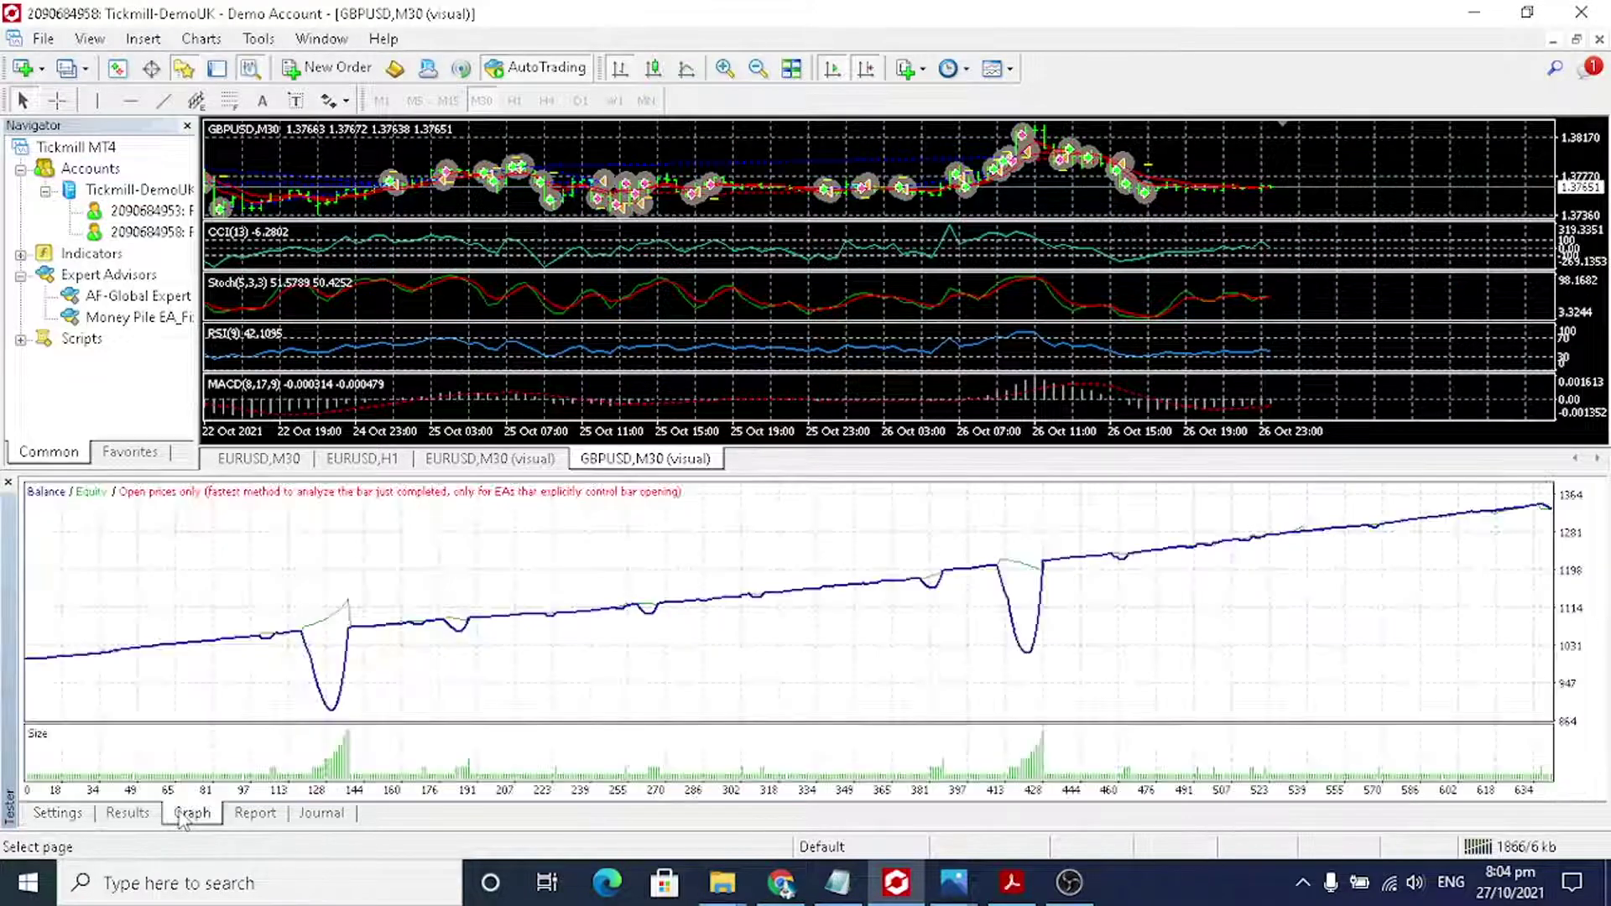
{"action": "left_click", "coordinate": [254, 812]}
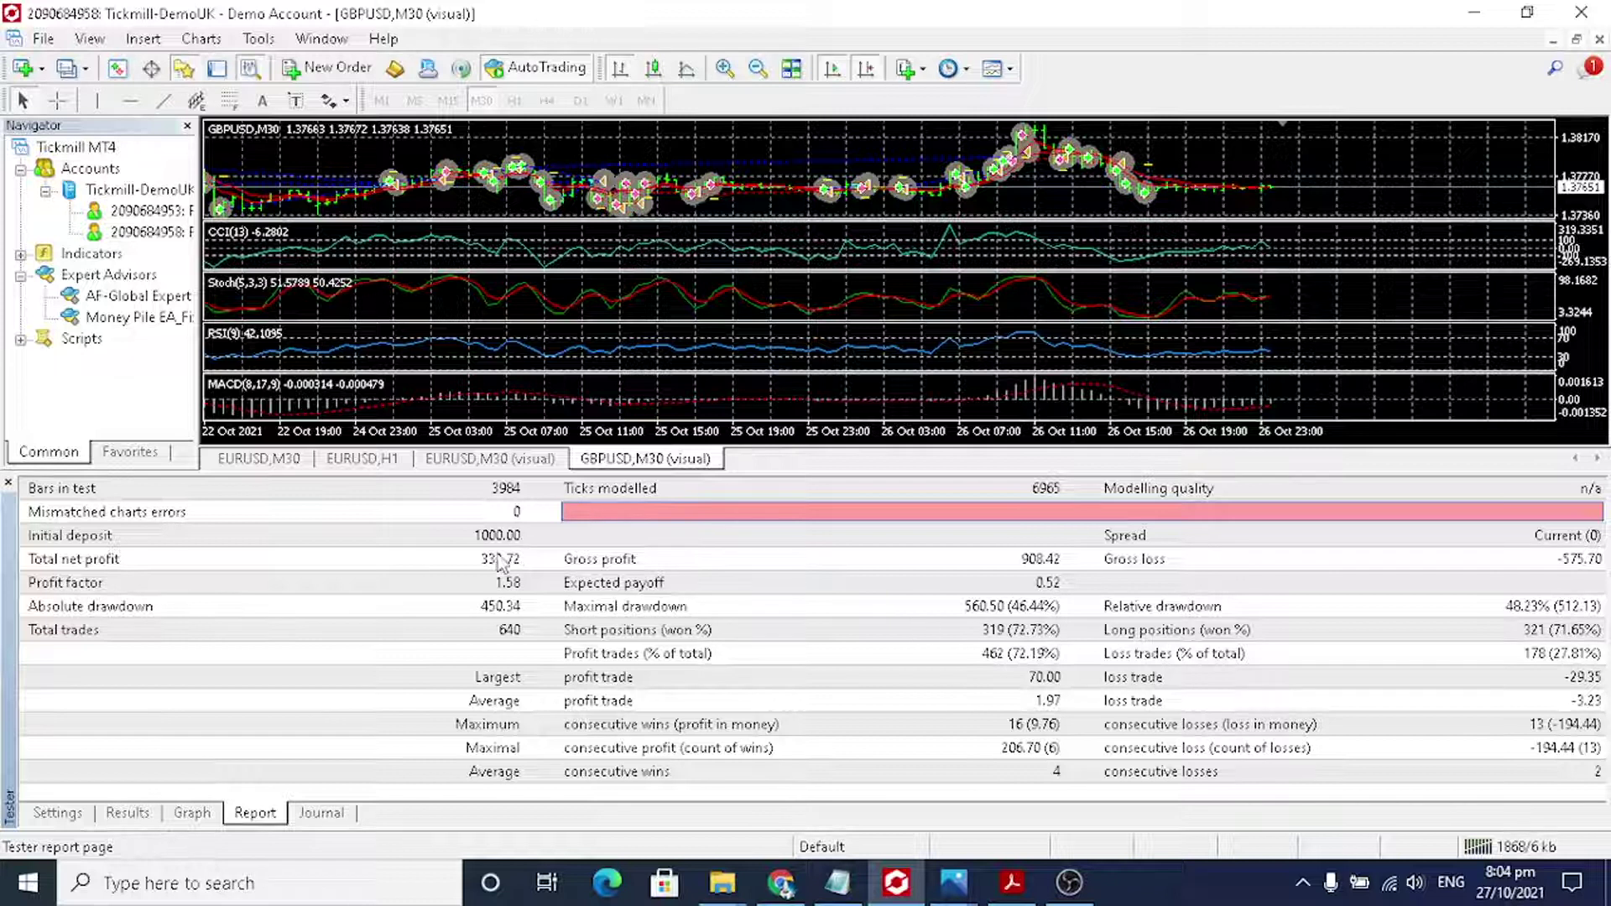
Hide the Strategy Tester and show the Terminal panel with the open 0.01 EURUSD buy
{"action": "left_click", "coordinate": [67, 814]}
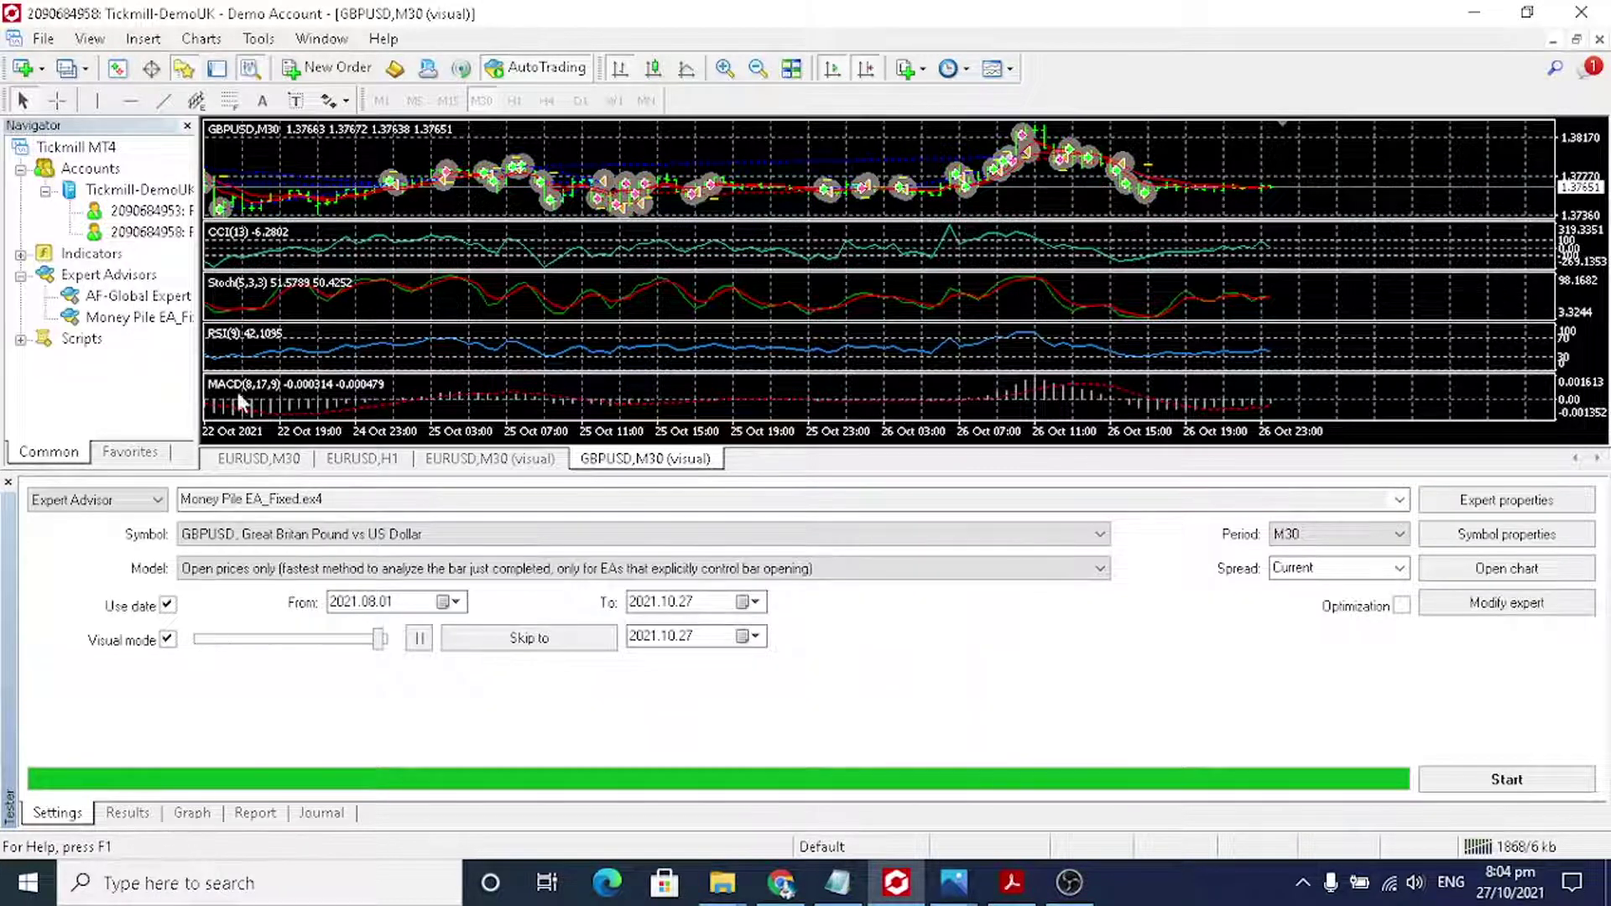
{"action": "left_click", "coordinate": [89, 38]}
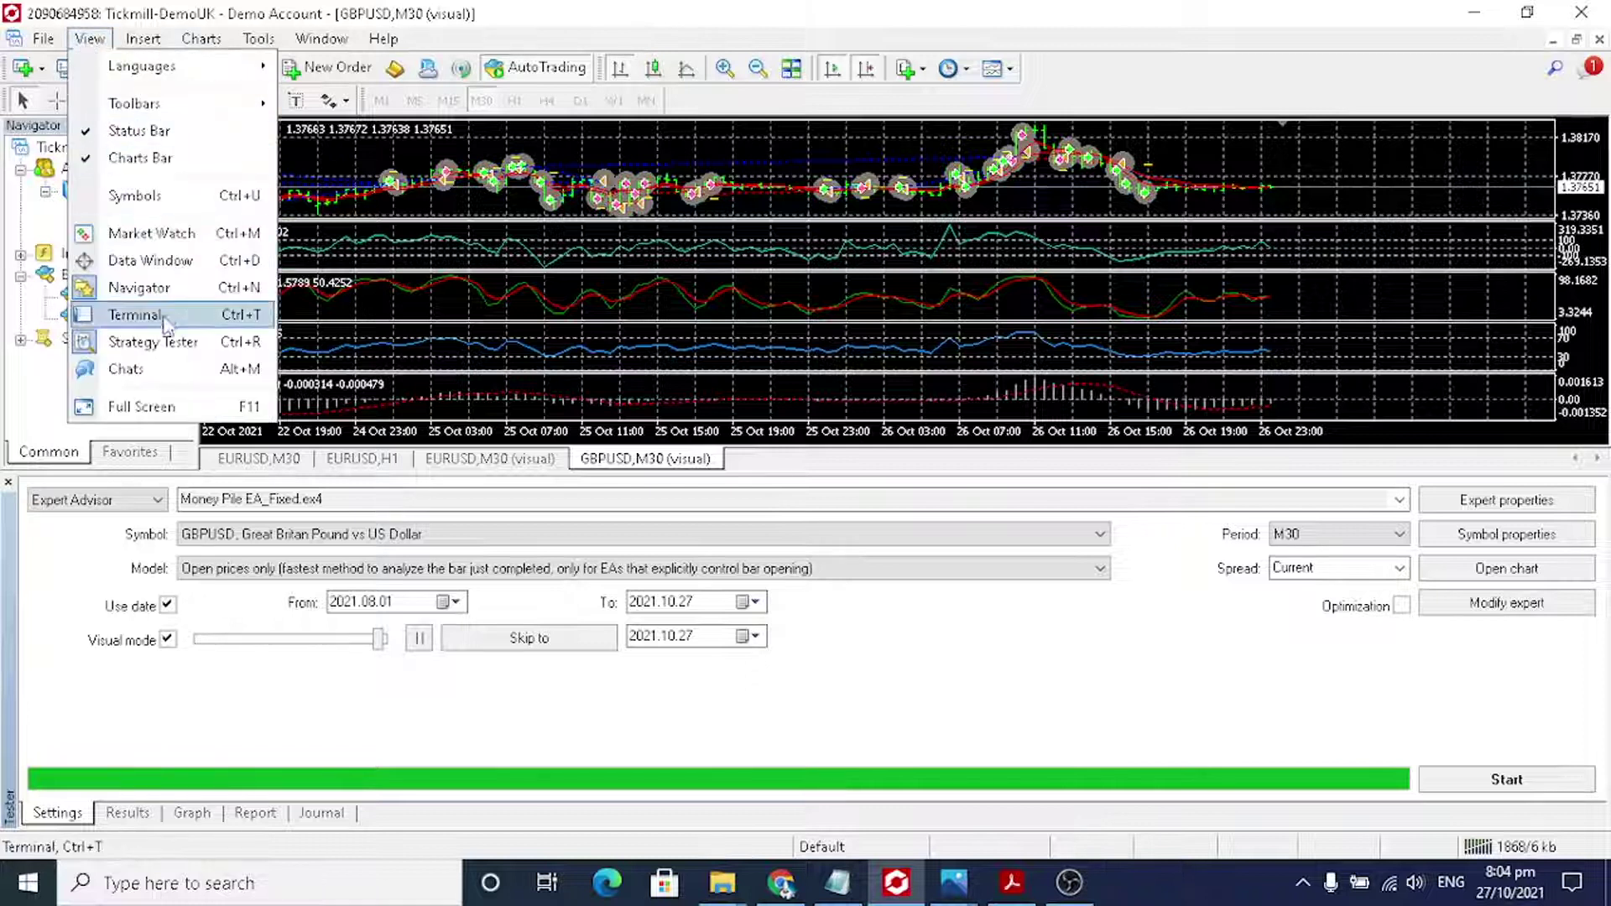
{"action": "left_click", "coordinate": [164, 352]}
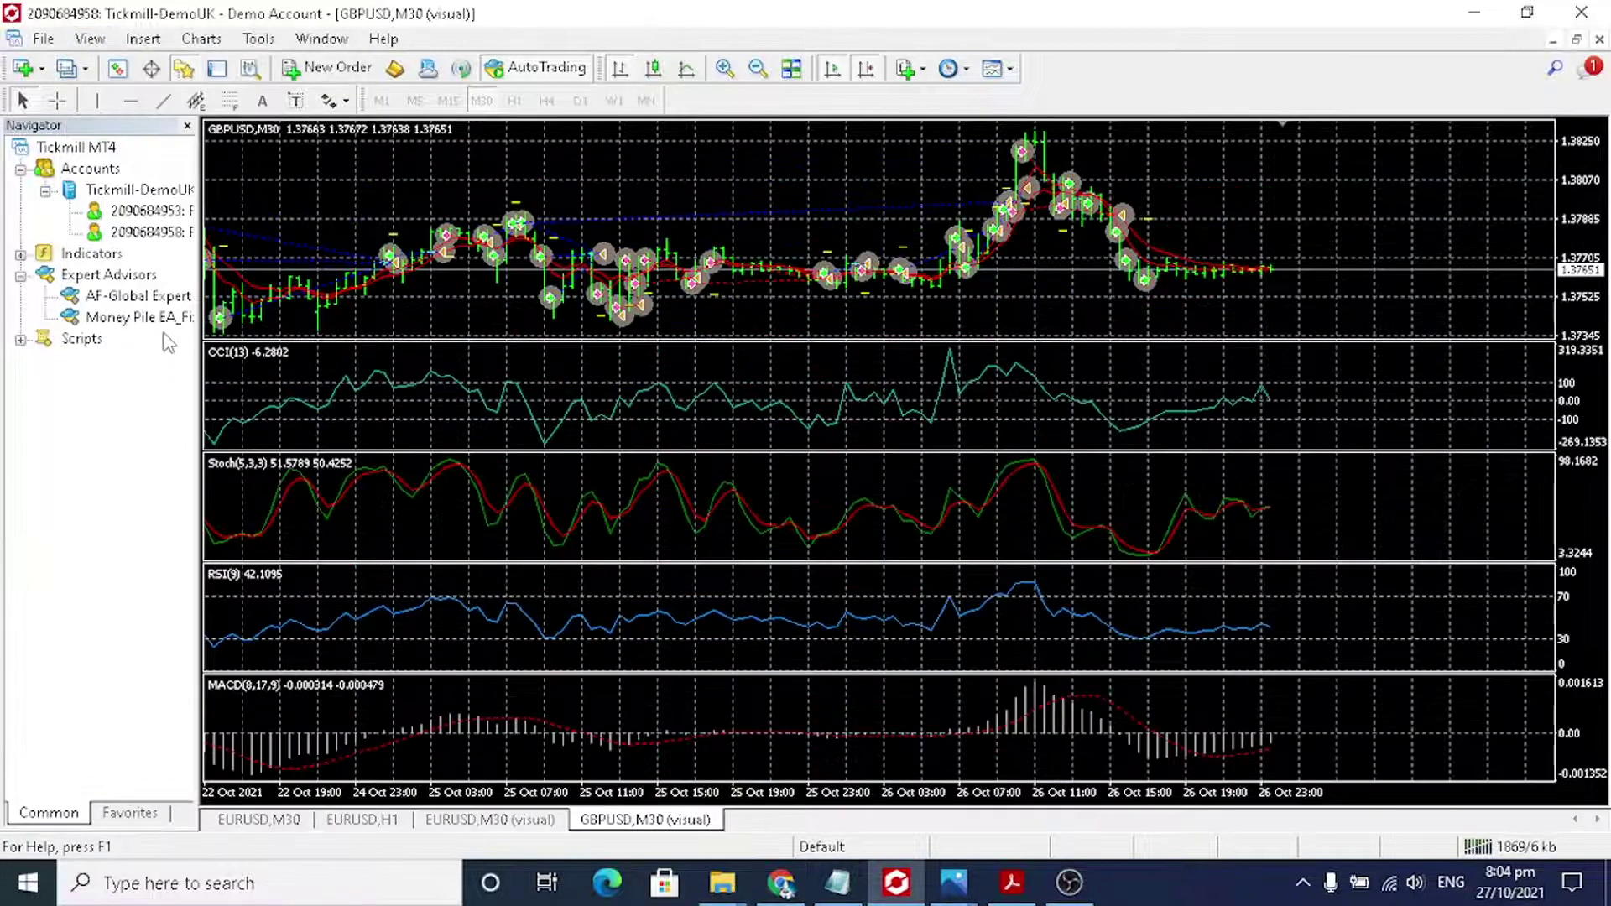
{"action": "left_click", "coordinate": [90, 40]}
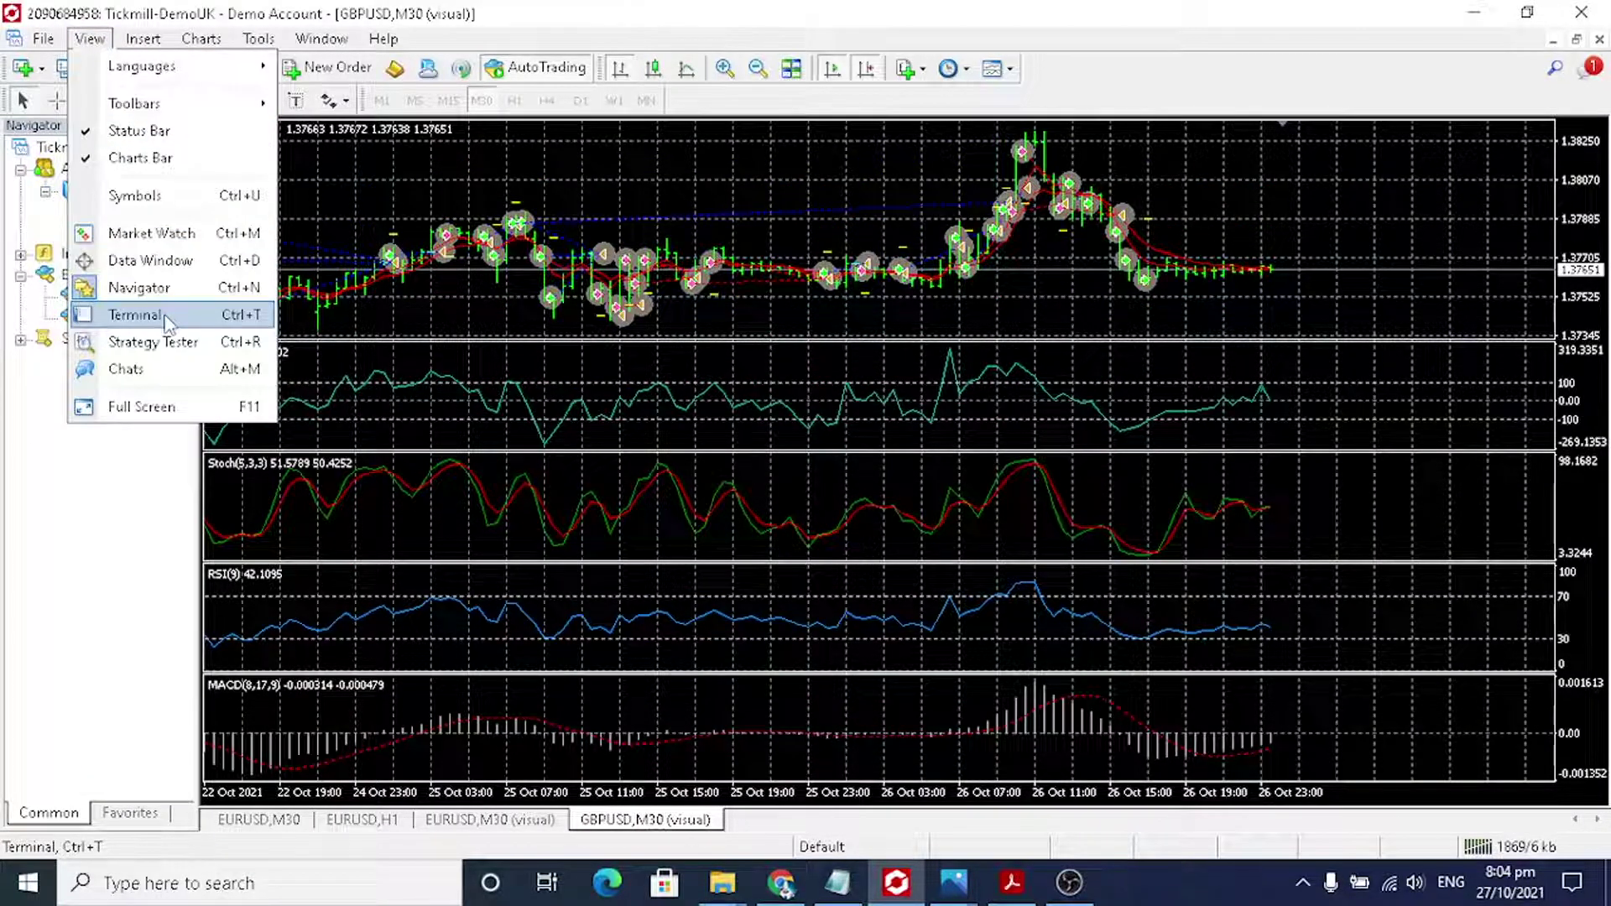
{"action": "left_click", "coordinate": [167, 323]}
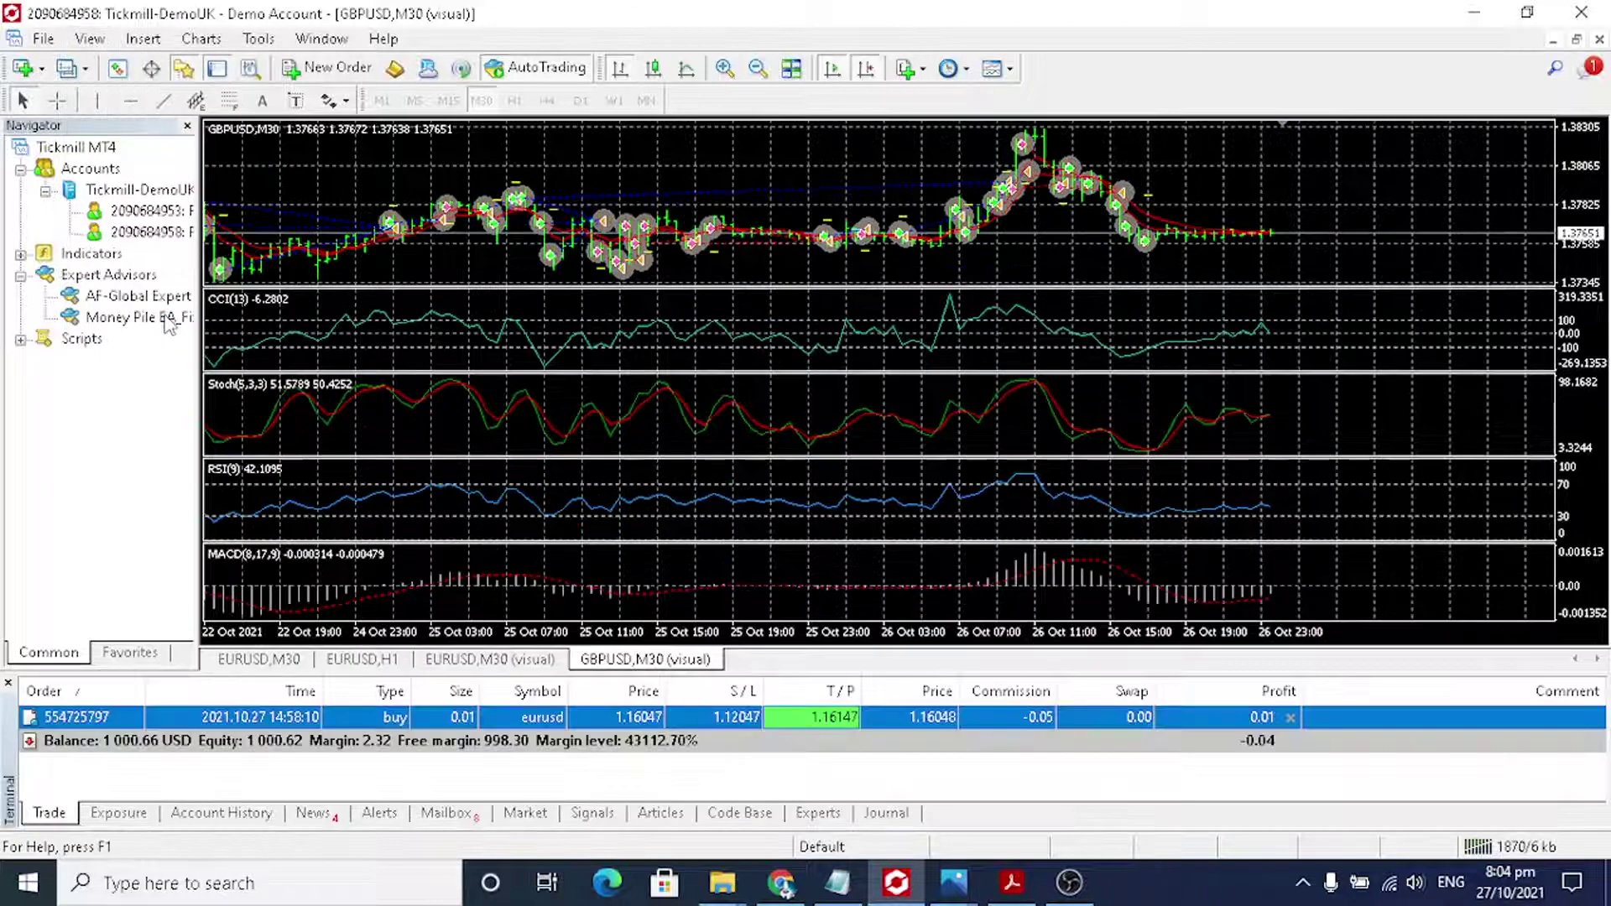
Close the GBPUSD,M30 (visual) and EURUSD,M30 (visual) chart windows
{"action": "right_click", "coordinate": [692, 661]}
{"action": "left_click", "coordinate": [720, 680]}
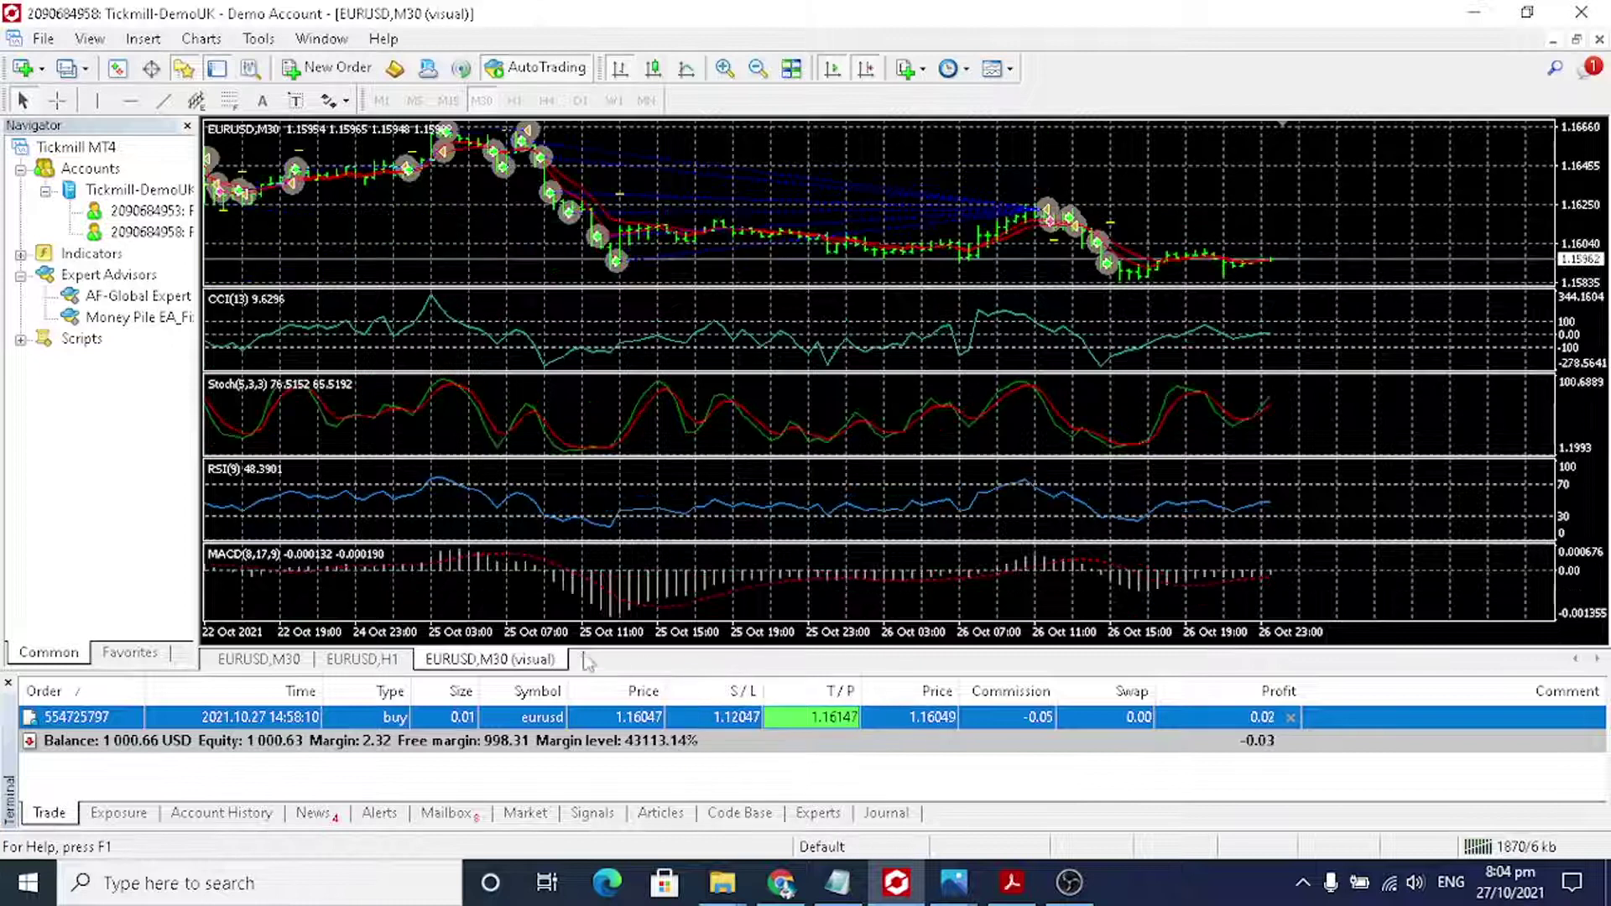
{"action": "right_click", "coordinate": [530, 661]}
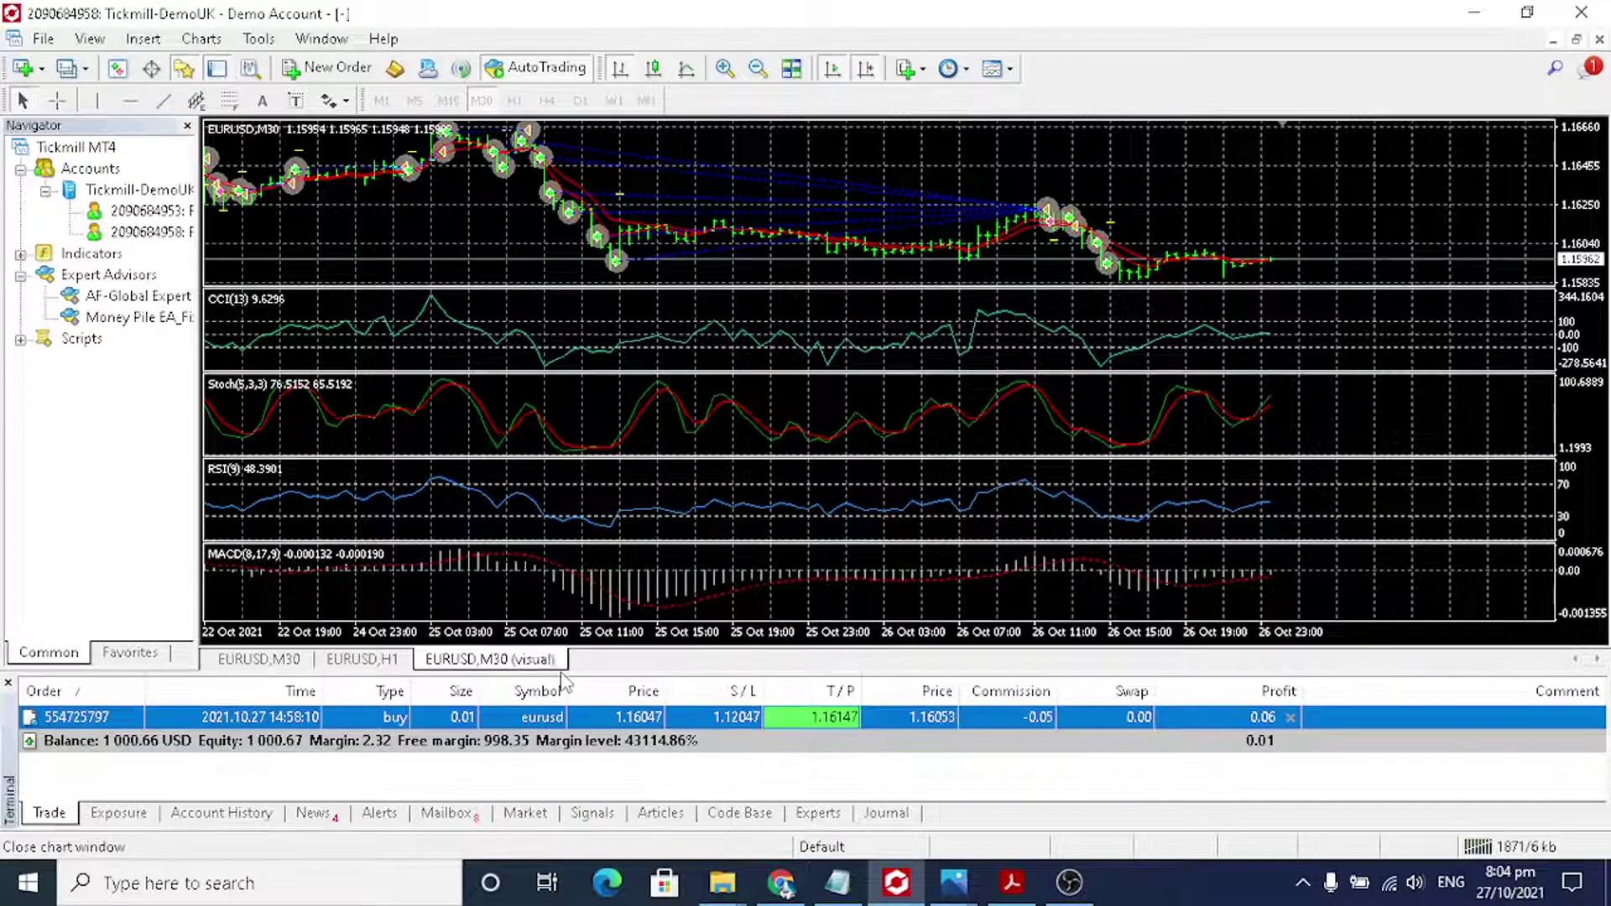
{"action": "left_click", "coordinate": [559, 675]}
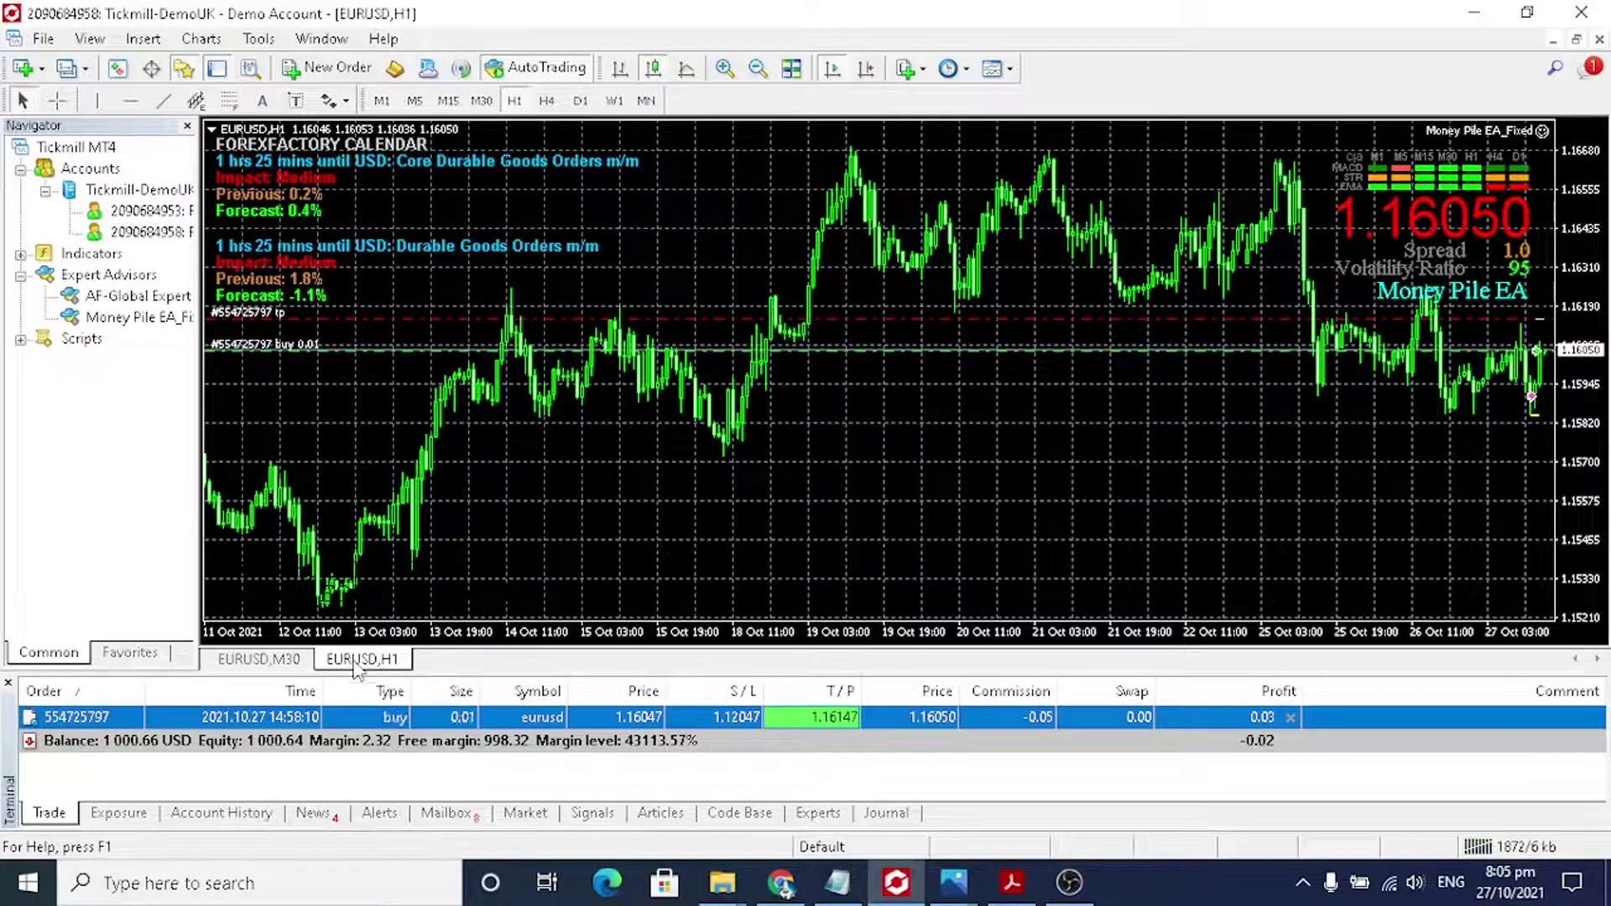
Close the EURUSD,H1 chart and the open 0.01 EURUSD buy order, leaving 1000.62 USD balance
{"action": "right_click", "coordinate": [353, 668]}
{"action": "left_click", "coordinate": [366, 671]}
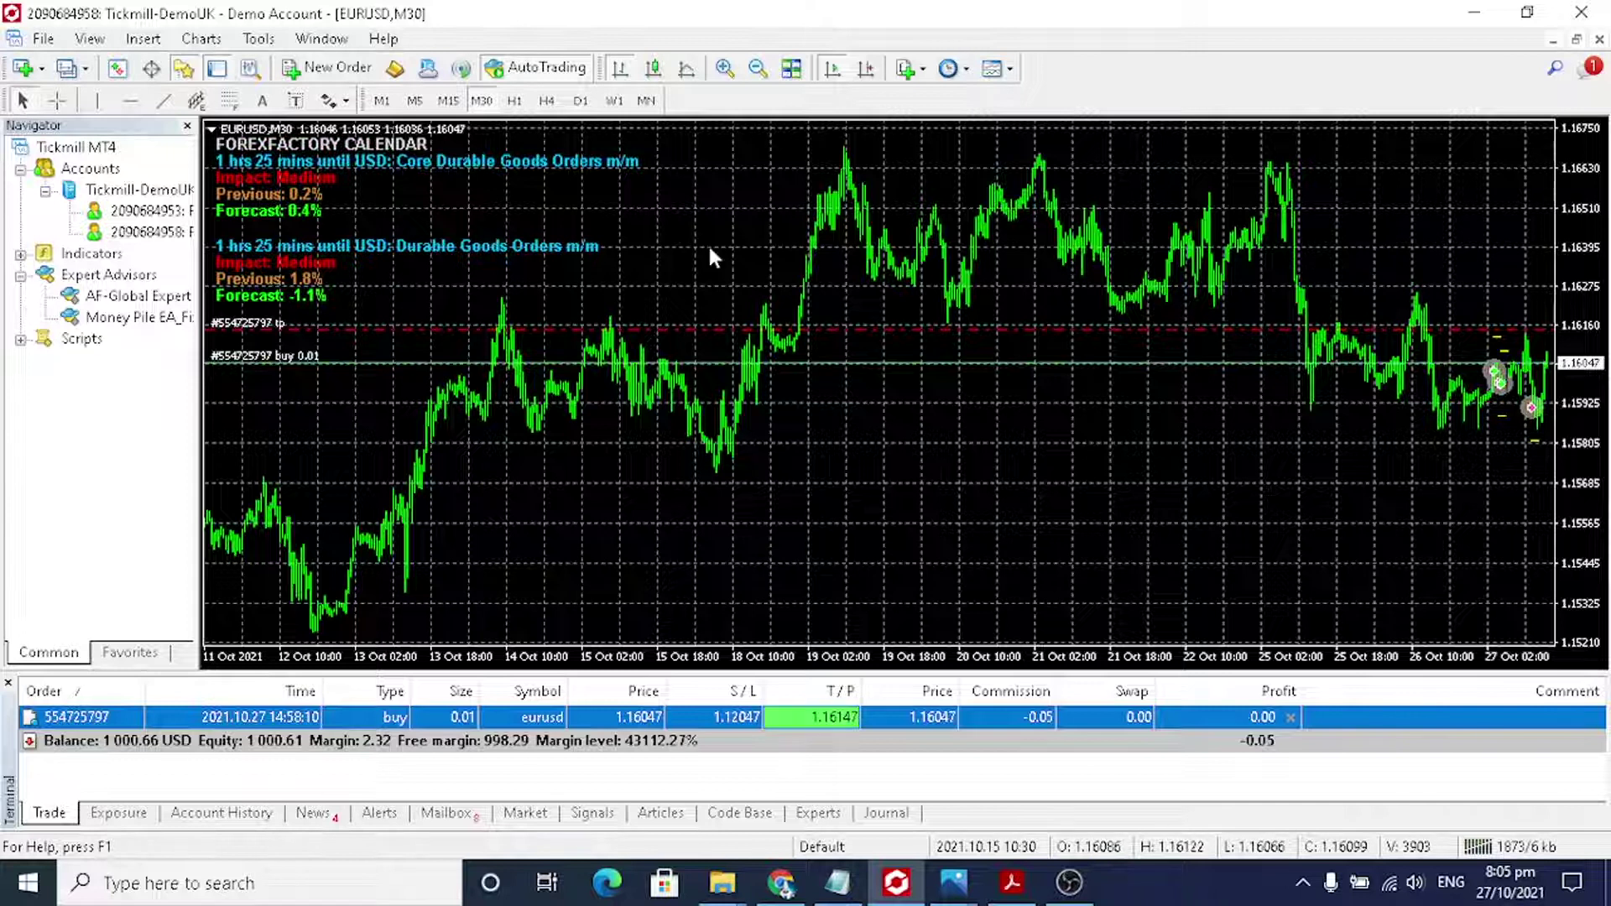
{"action": "left_click", "coordinate": [1290, 718]}
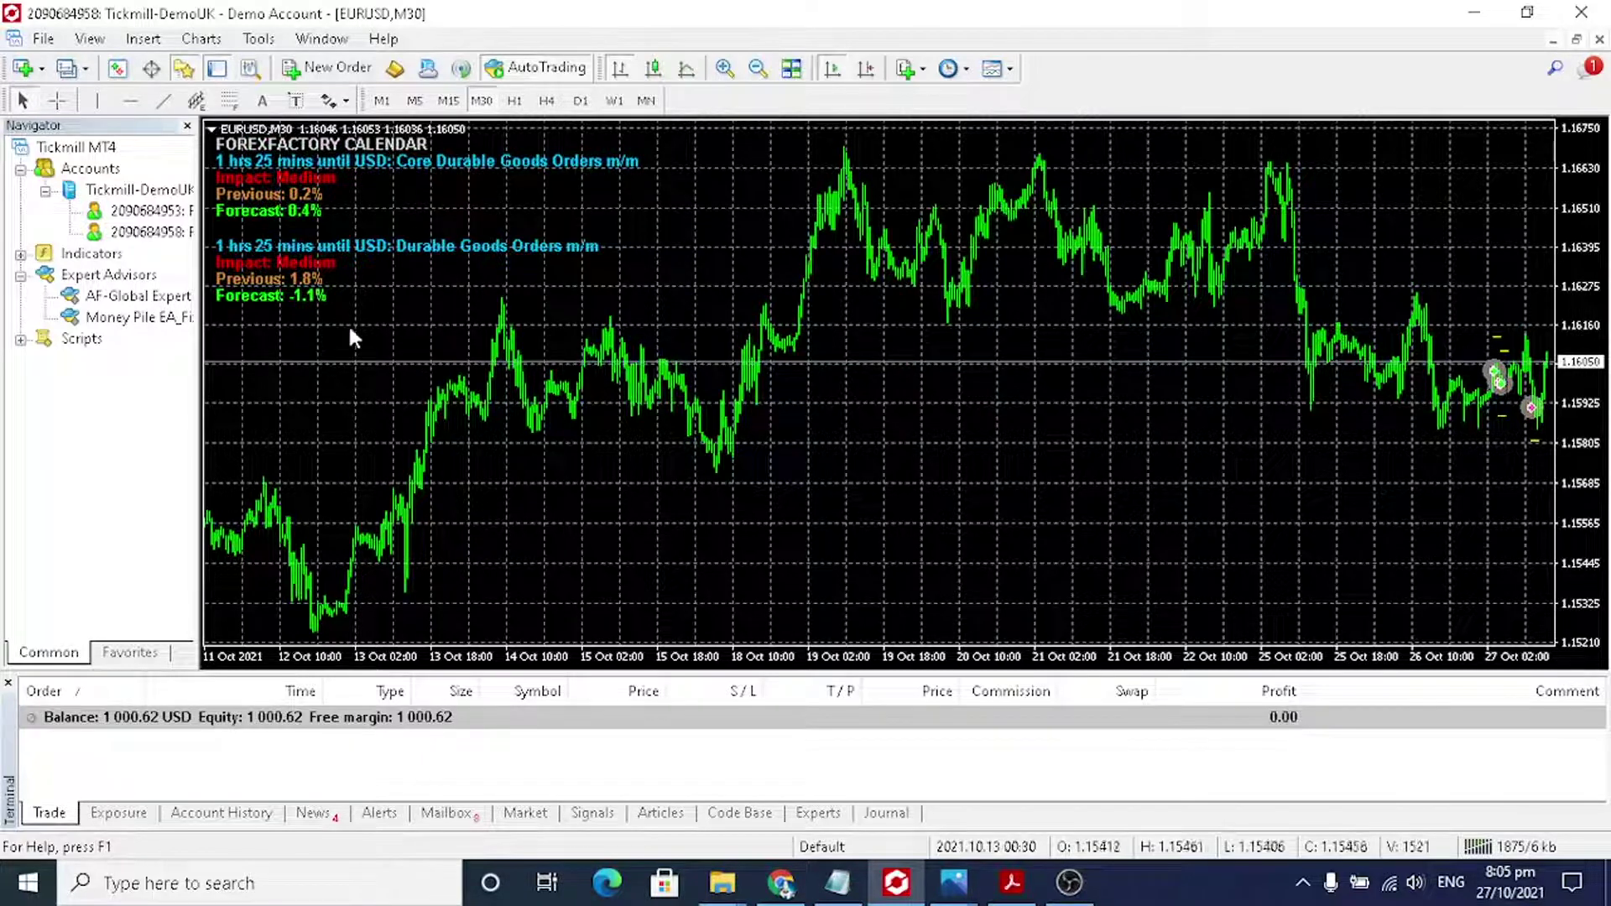
Attach Money Pile EA_Fixed to the EURUSD M30 chart and dismiss its Work Fine alert
{"action": "double_click", "coordinate": [131, 320]}
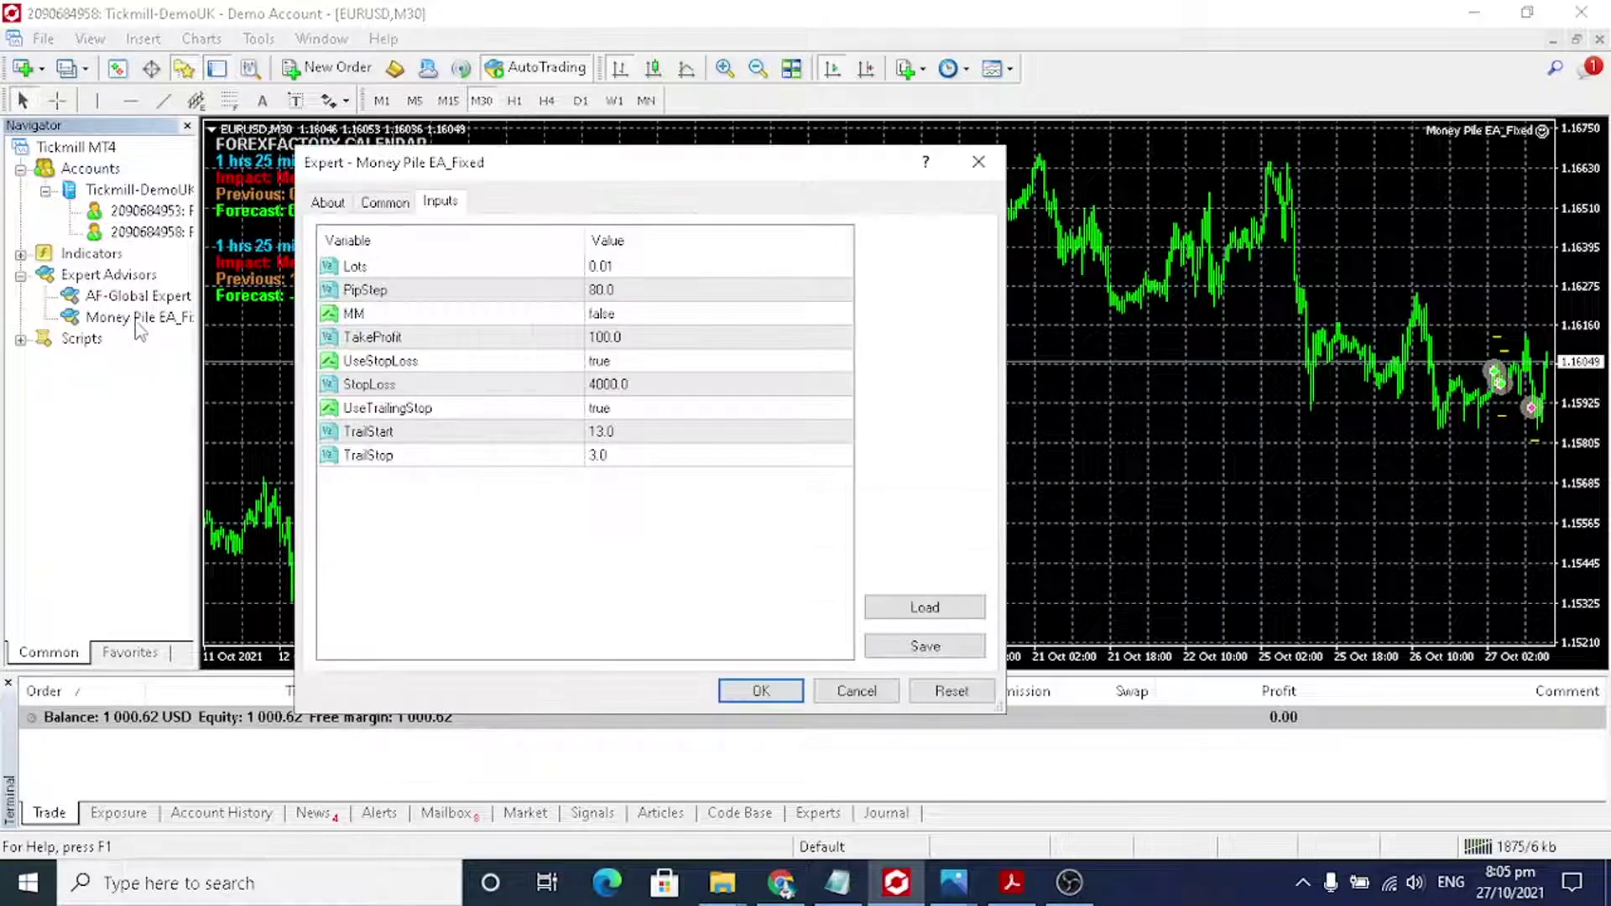
{"action": "left_click", "coordinate": [760, 688]}
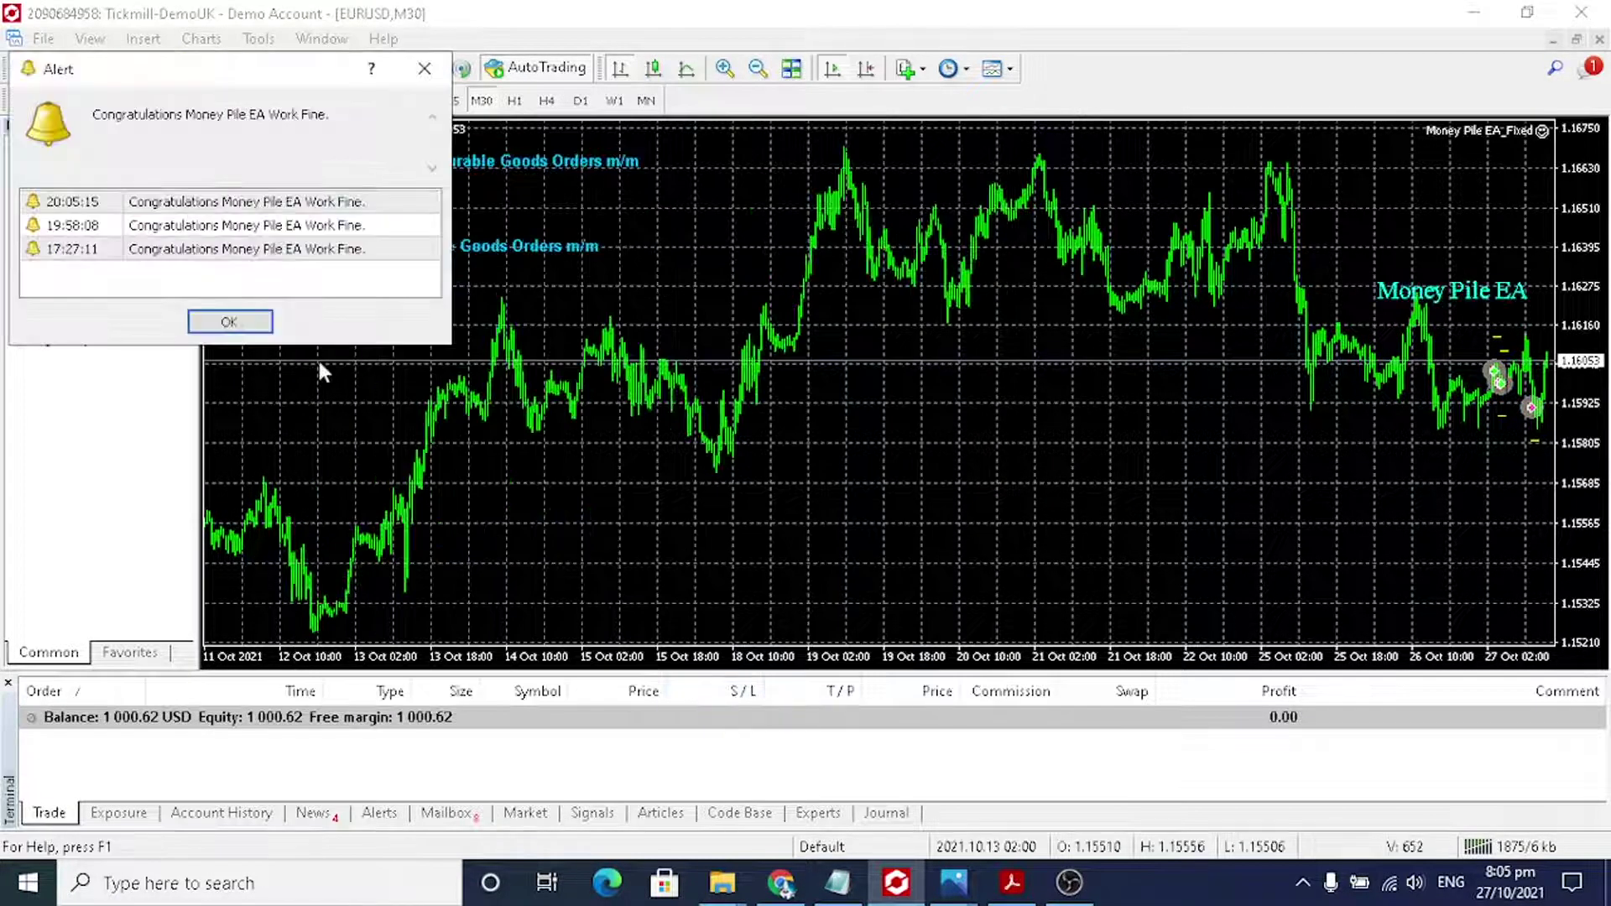
{"action": "left_click", "coordinate": [239, 322]}
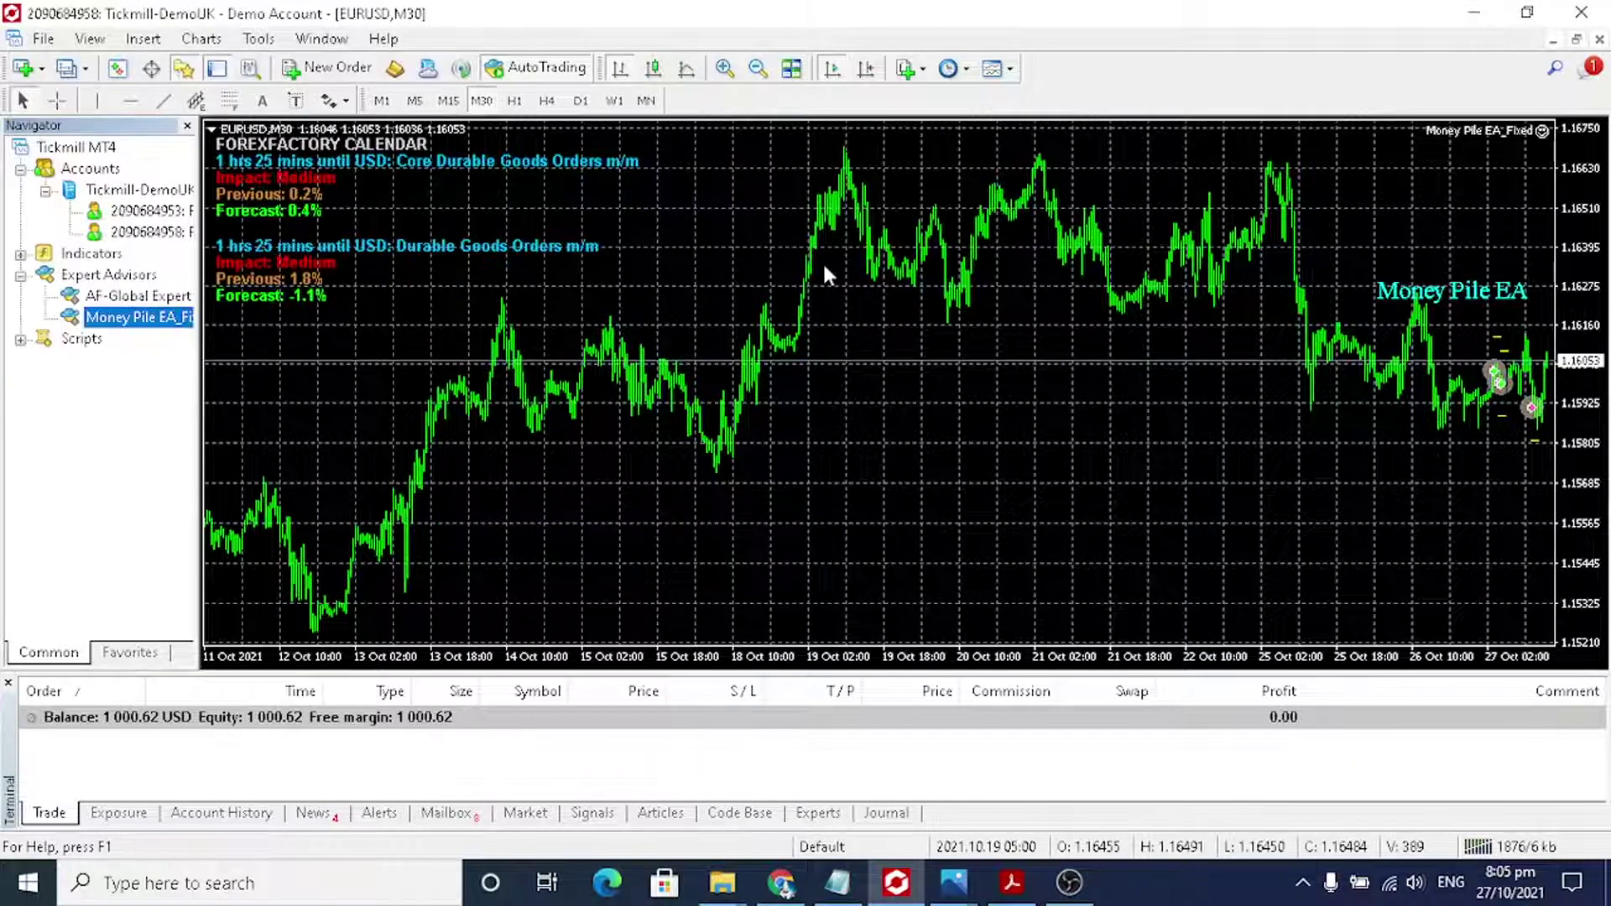